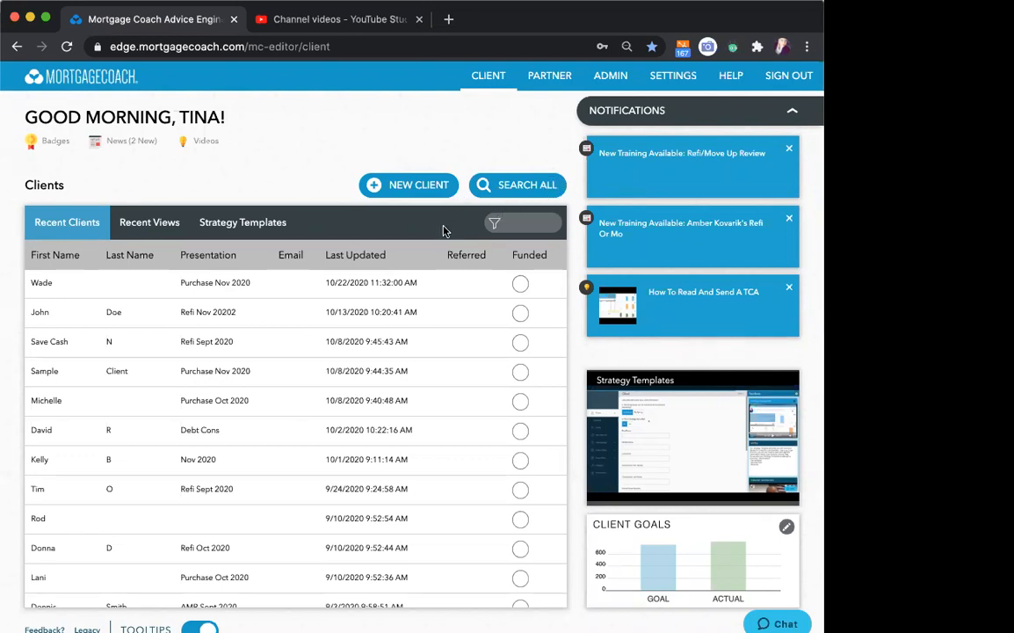
- Create a new individual client record and enter the client's first and last names
click(391, 184)
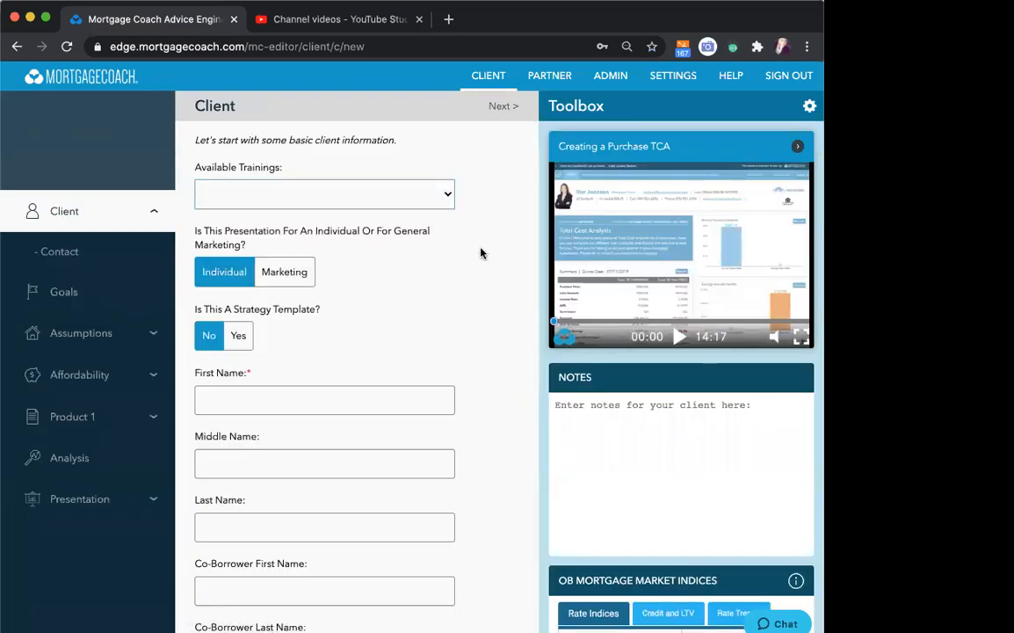
scroll(481, 254, down, 3)
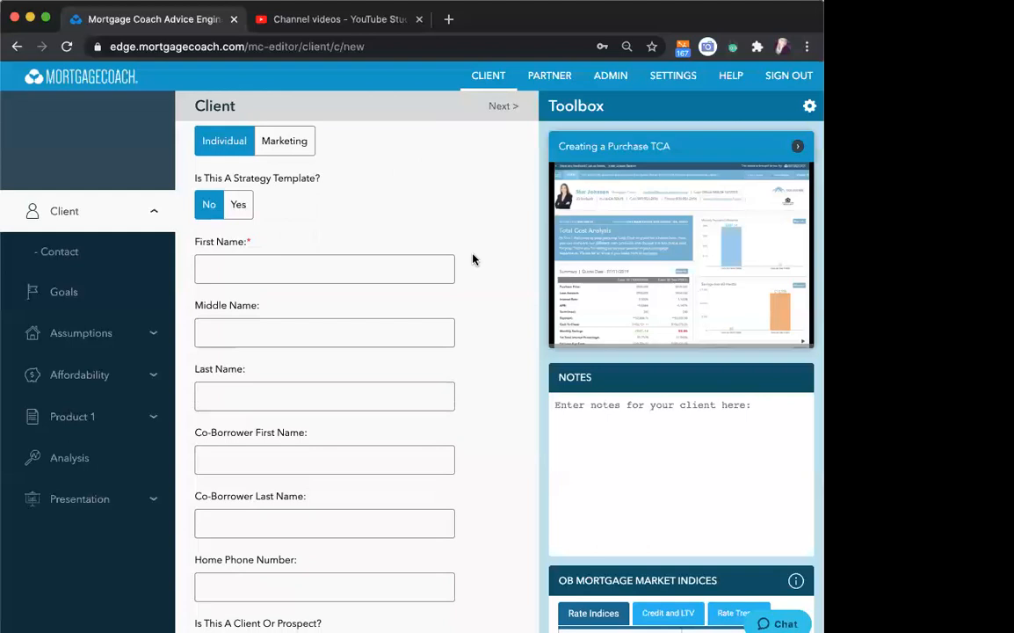
click(338, 260)
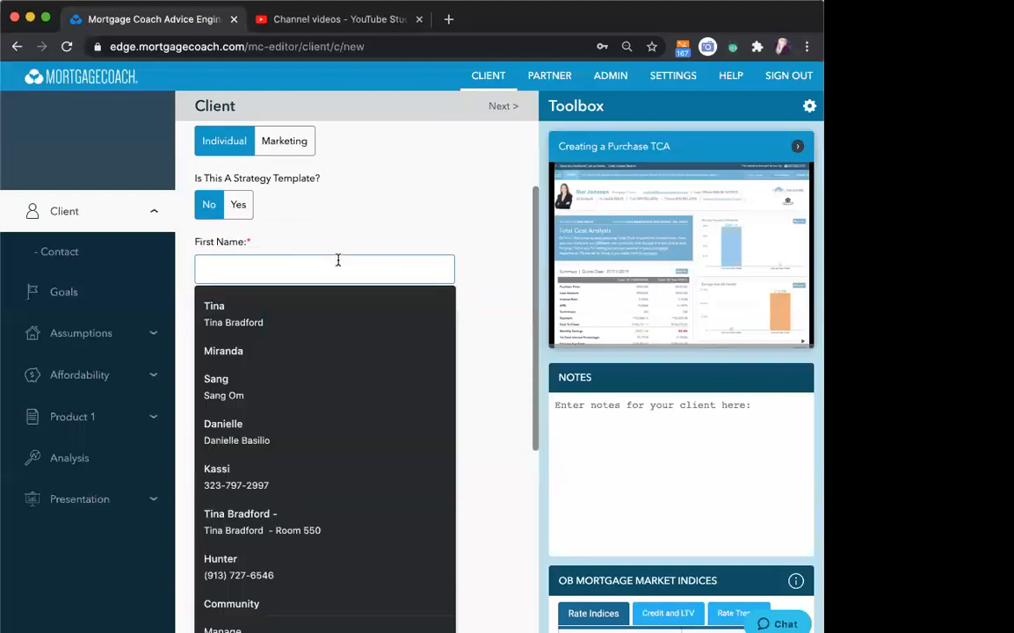
text(Dave)
key(Tab)
- Fill in the client's home phone number, leaving the co-borrower name fields empty
key(Tab)
text(S)
key(Tab)
key(Tab)
key(Tab)
text((000) 000-0000)
key(Tab)
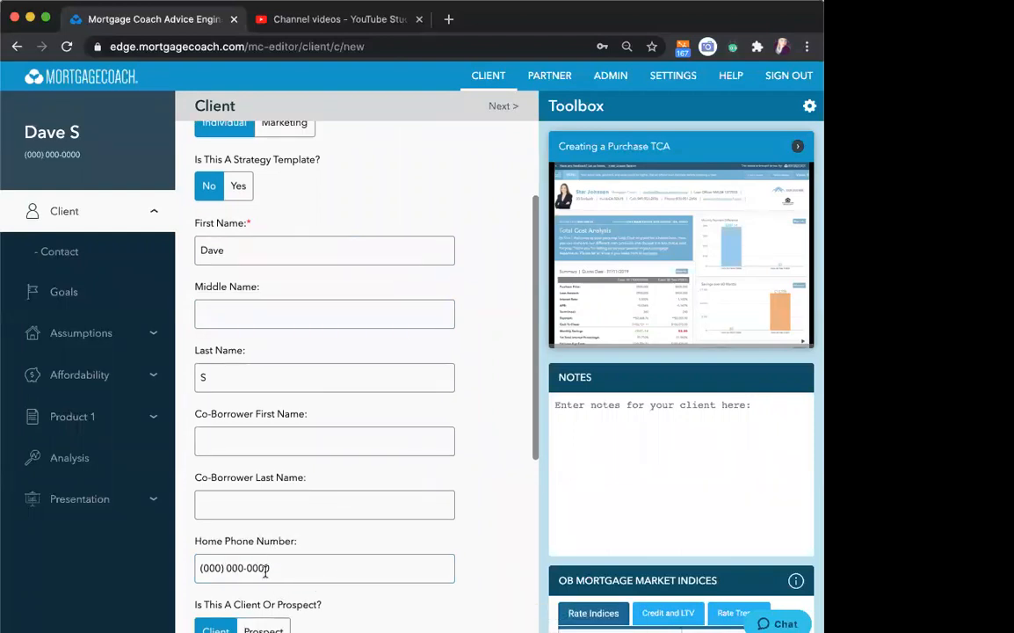
- Name the presentation "Purchase Dec 2020" and continue to the contact details
scroll(470, 462, down, 5)
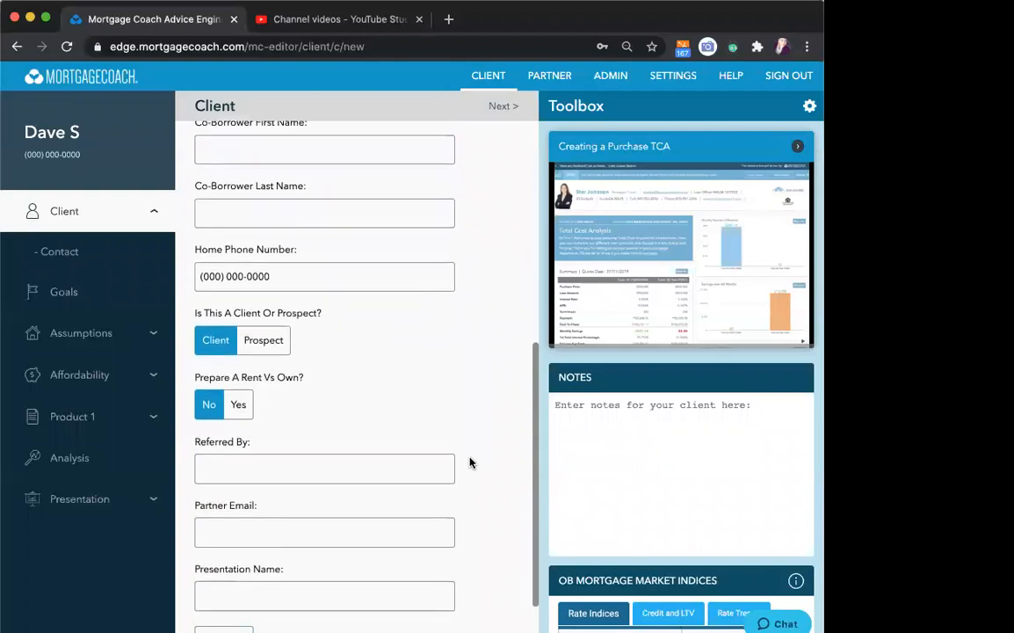
scroll(470, 462, down, 2)
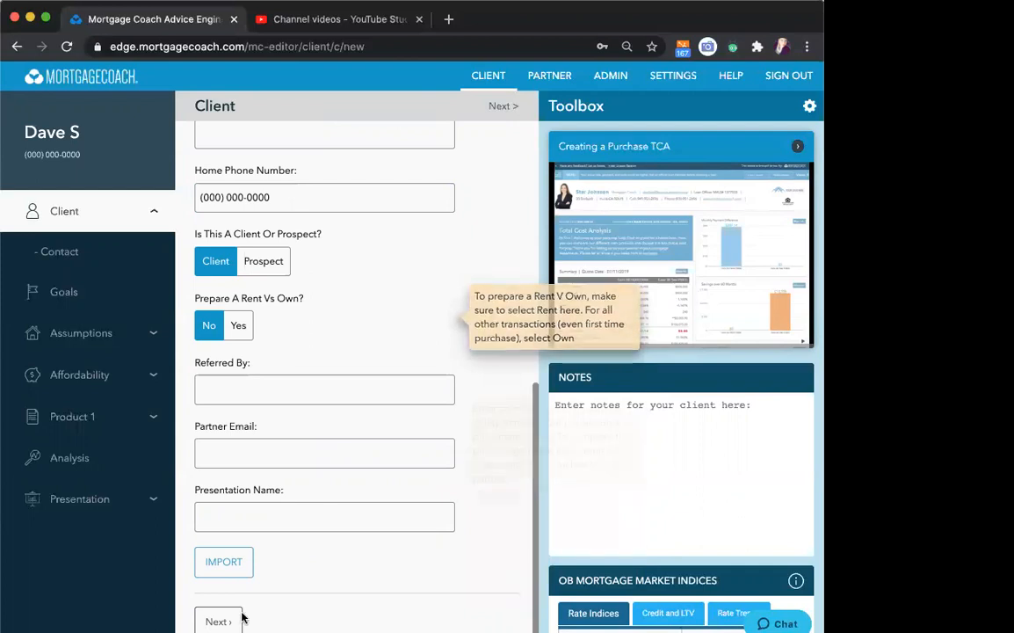
click(258, 520)
text(Pu)
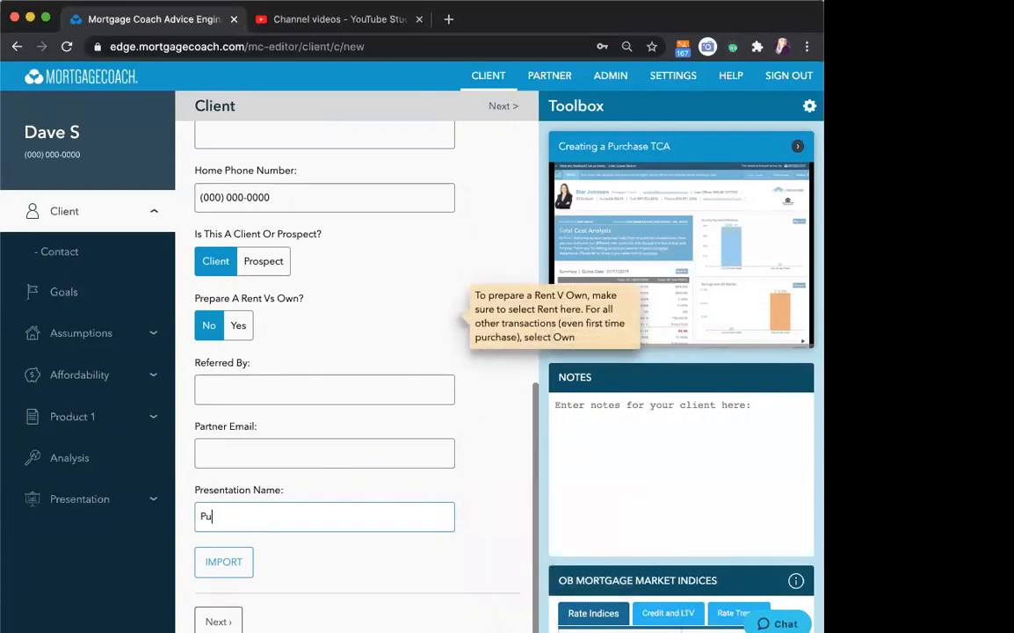
text(rchase )
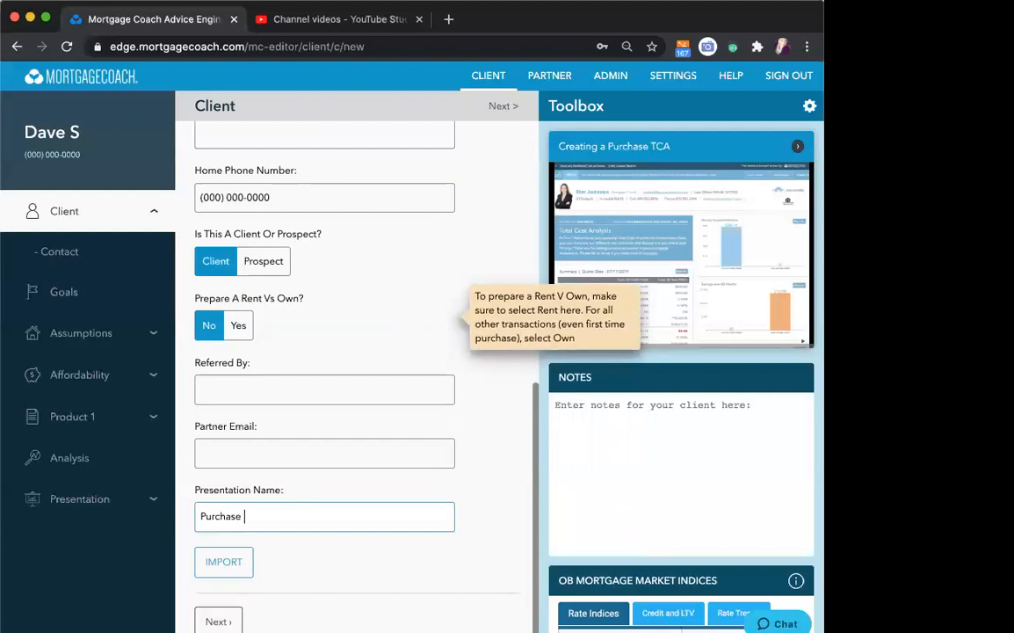
text(Dec 2020)
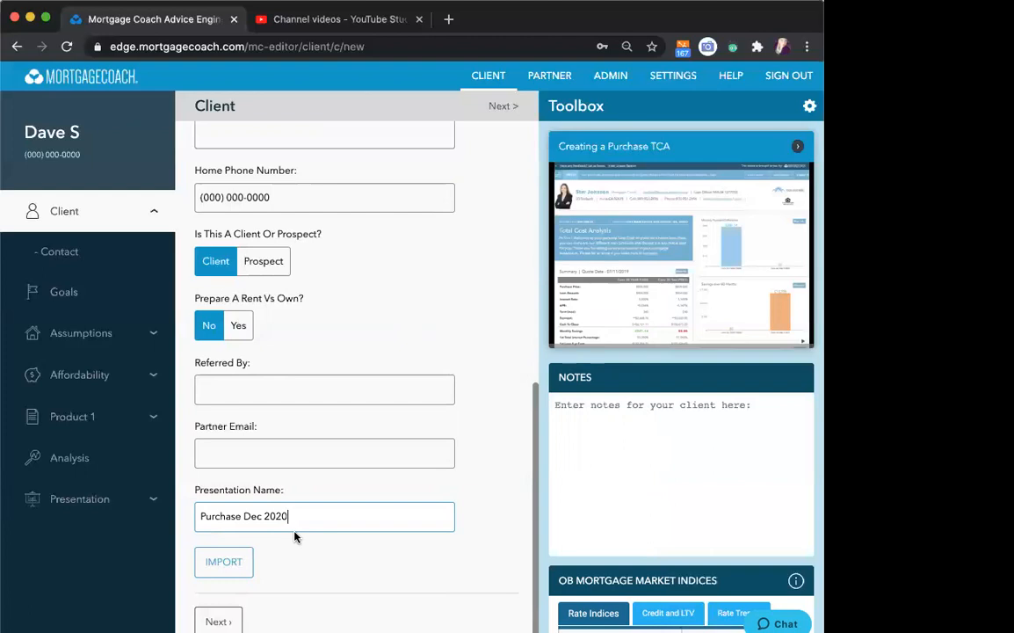
click(218, 621)
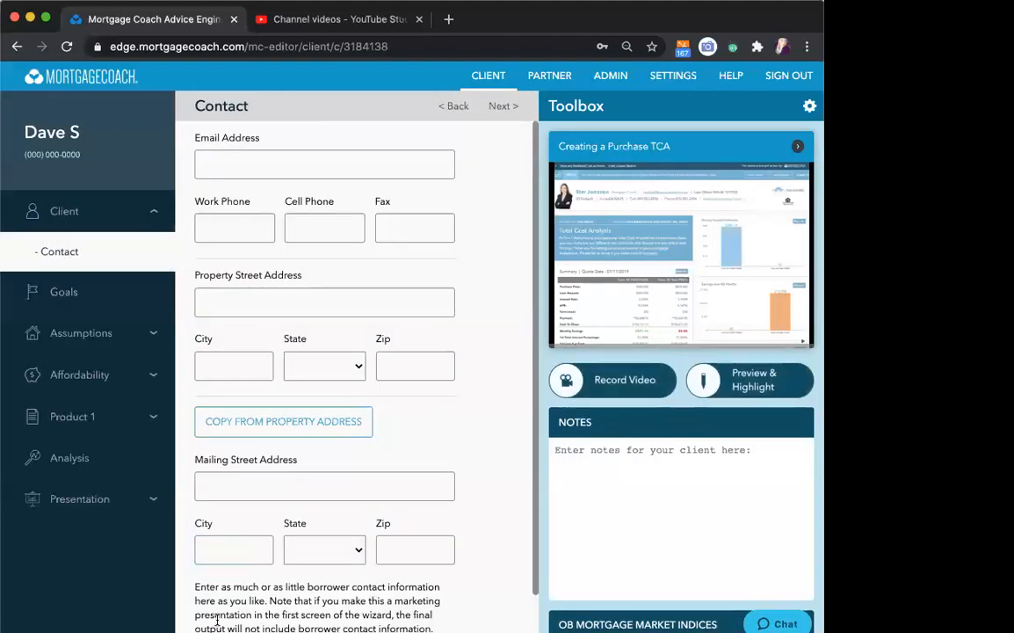
- Enter "Your New Home" as the property street address and fill in the property's city, state and zip code
click(299, 302)
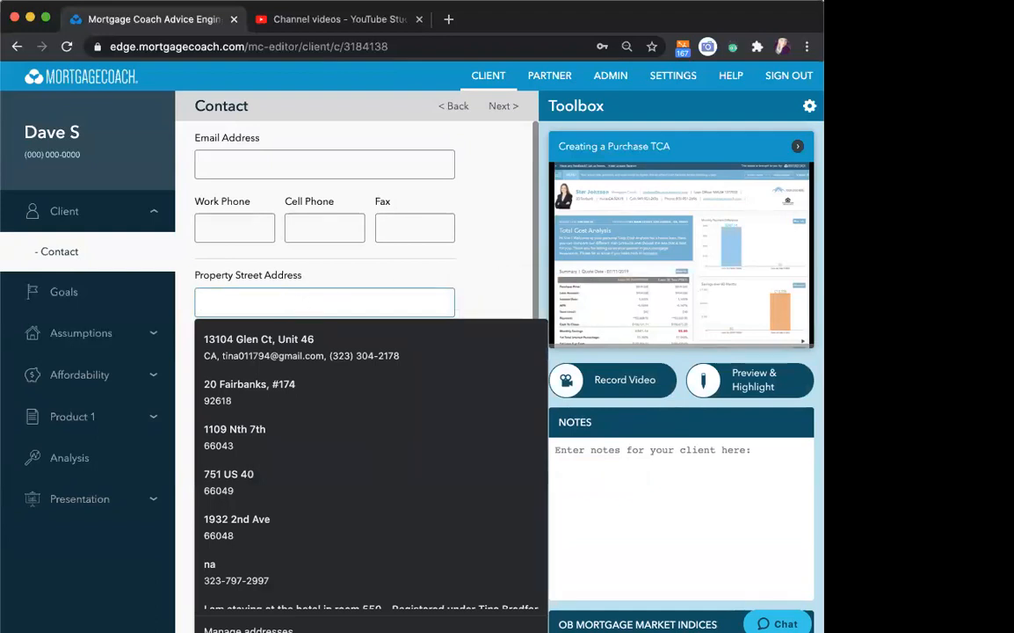
text(Your New )
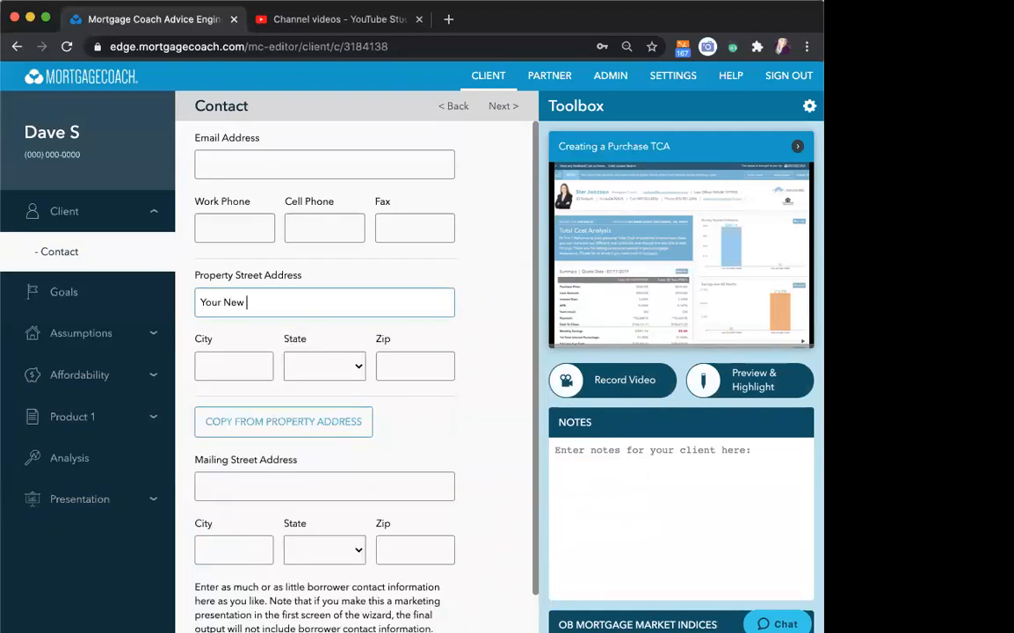
text(Home)
click(236, 367)
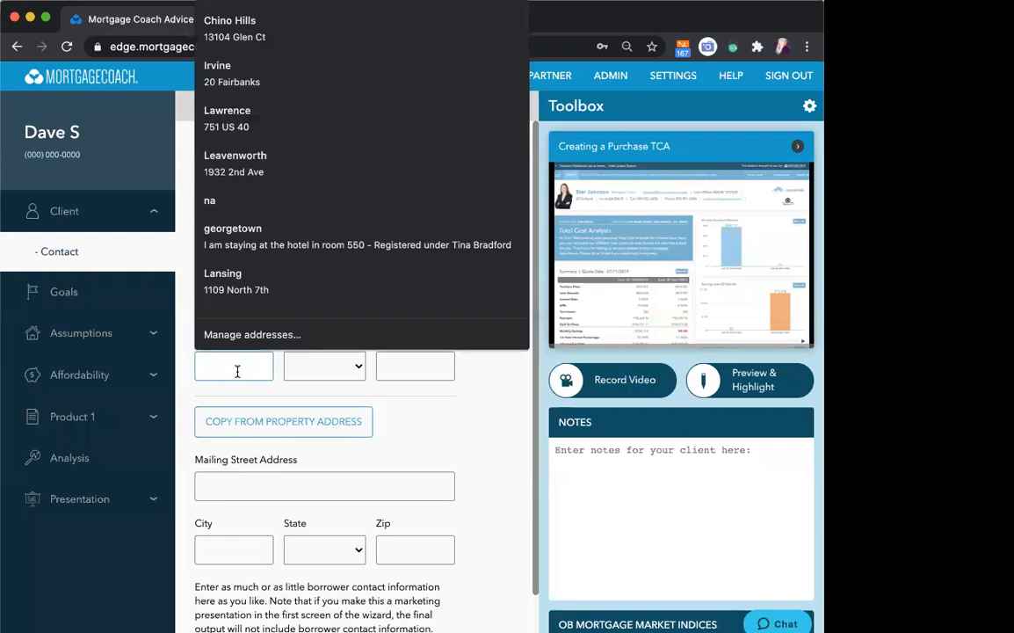
text(Chino)
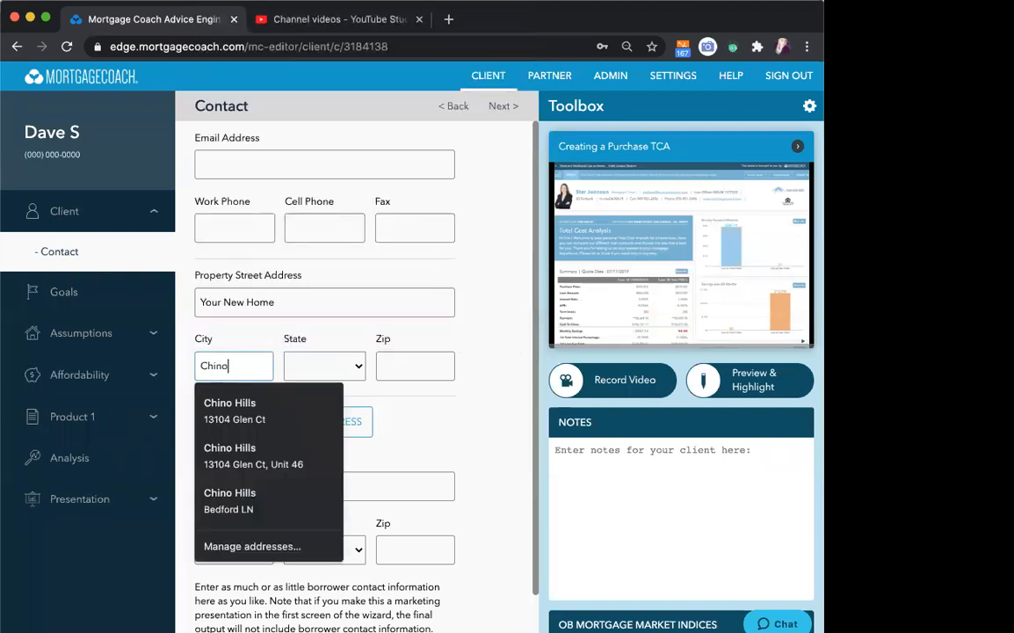
key(Tab)
text(c)
text(91710)
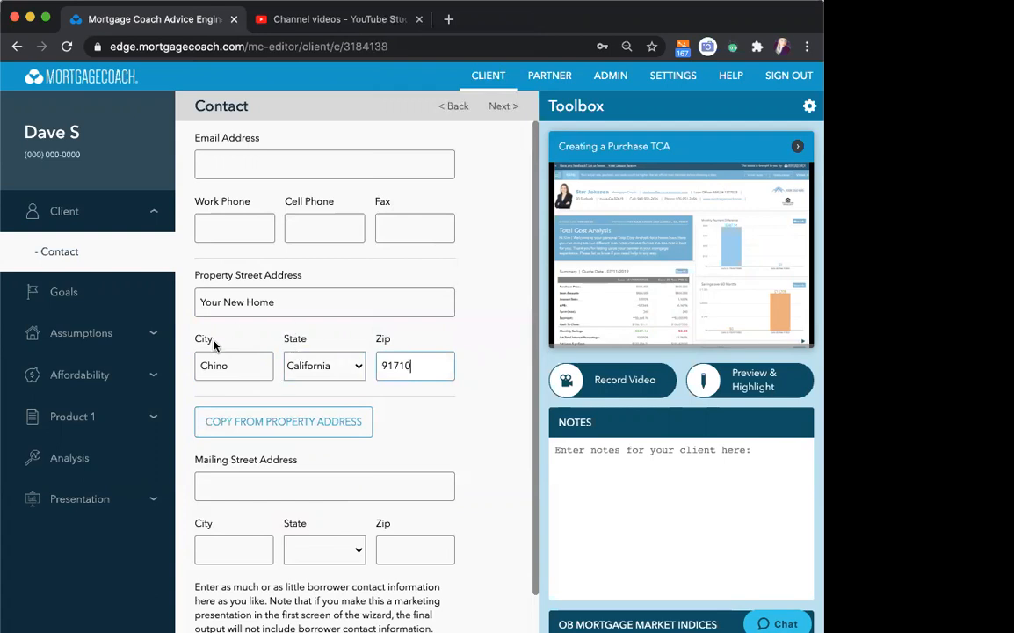
- Return to the basic client information and set Prepare A Rent Vs Own to Yes
mouse_move(312, 309)
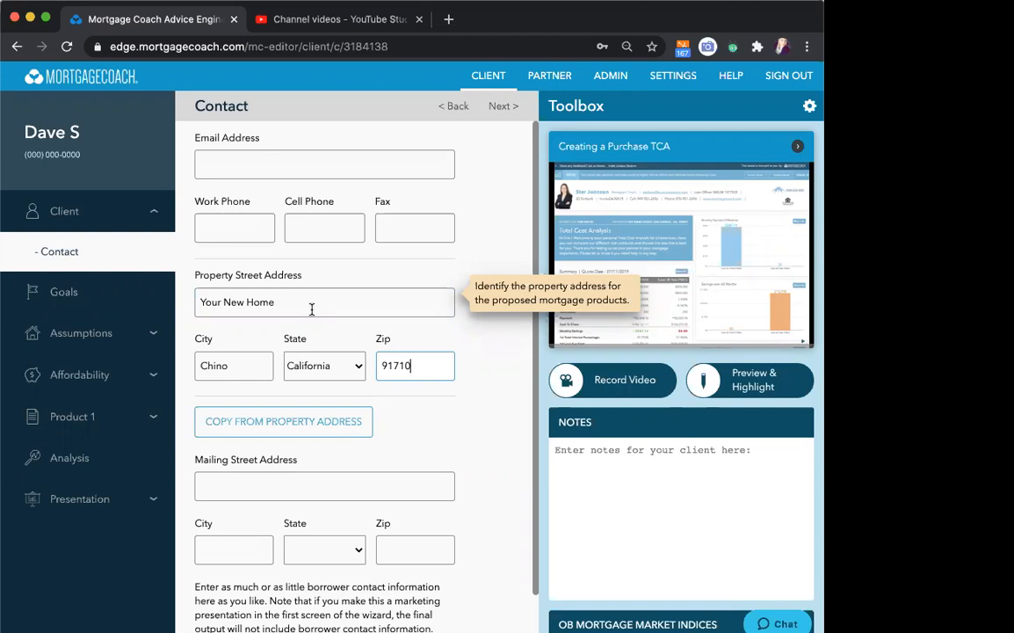
click(105, 203)
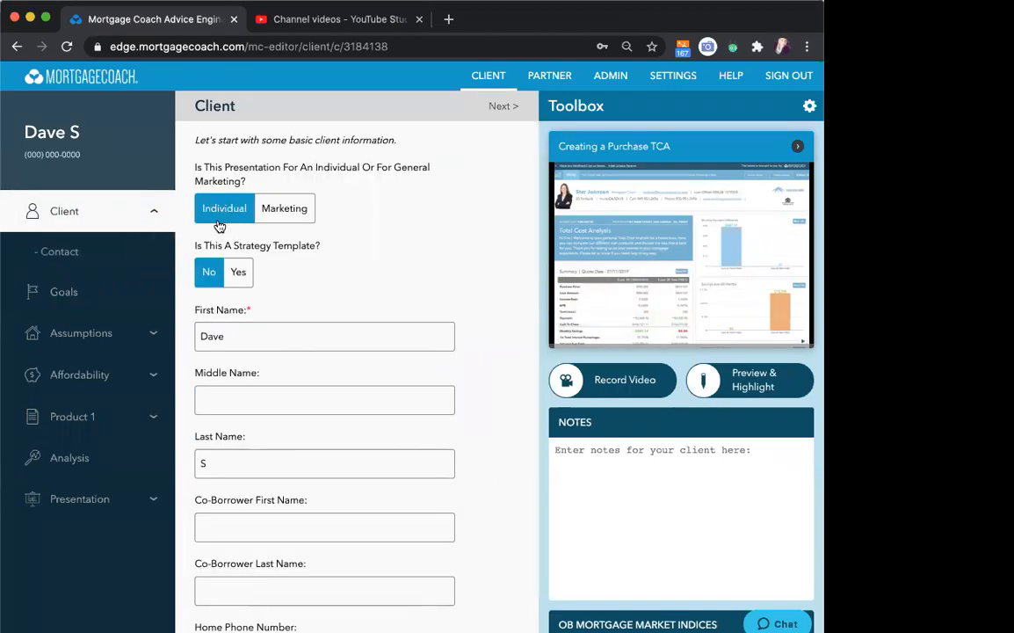
scroll(393, 303, down, 3)
scroll(392, 304, down, 3)
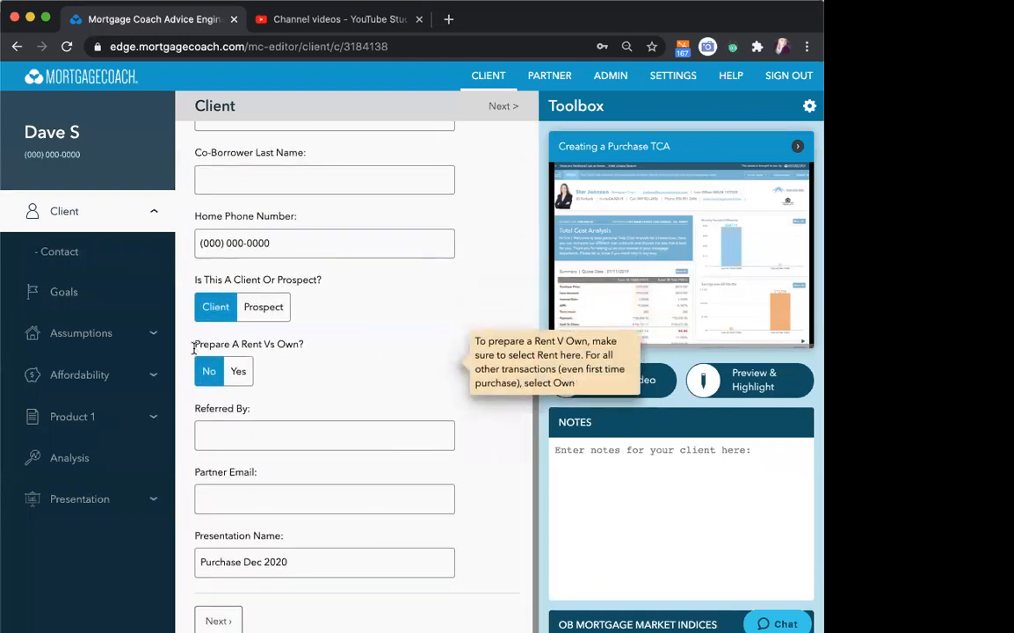
drag(195, 344, 294, 344)
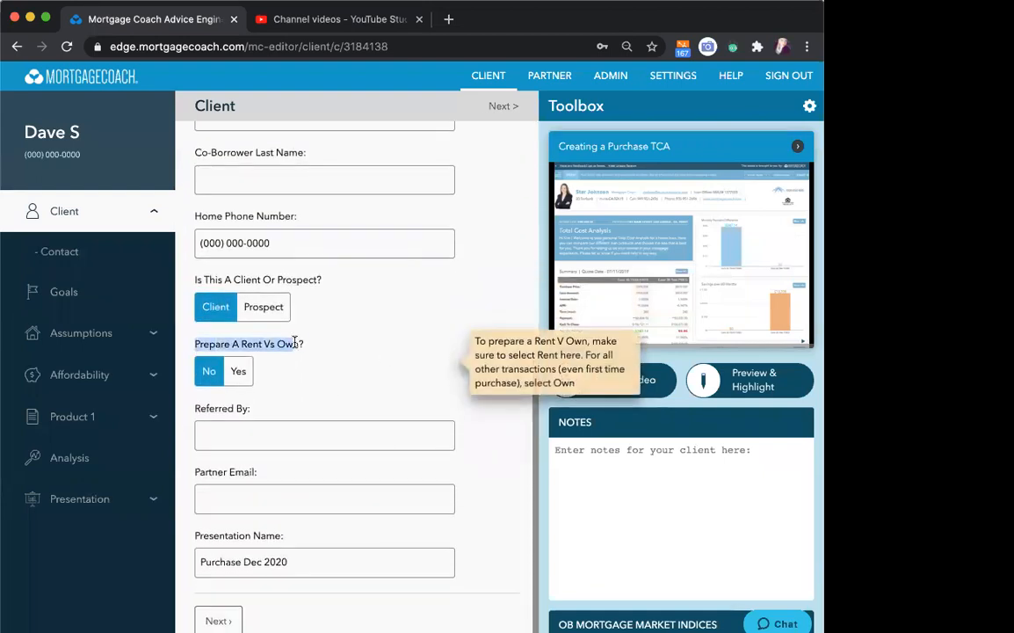
click(238, 370)
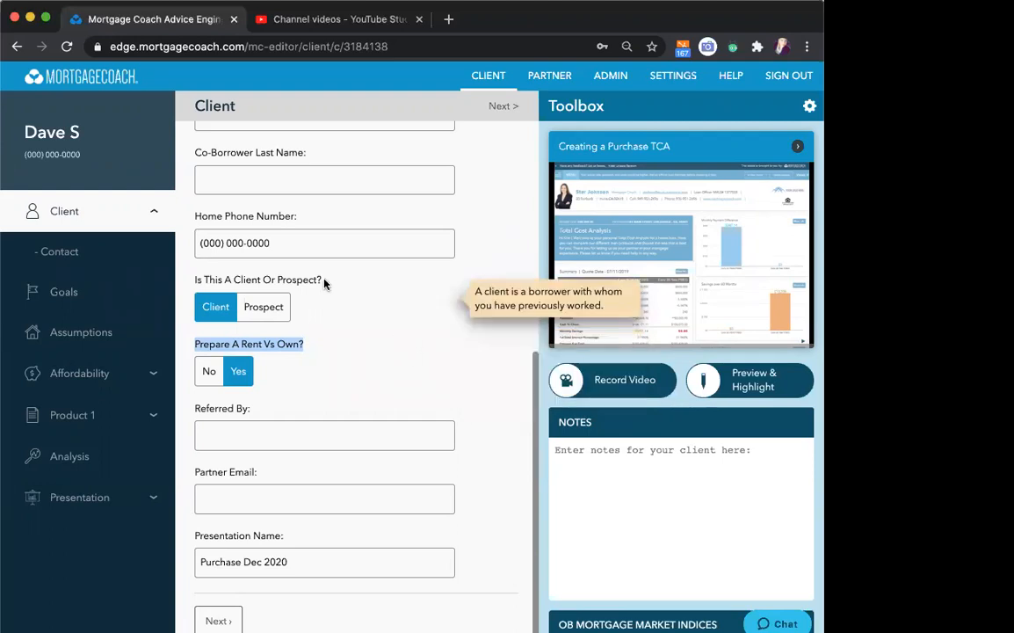
- Select Get My First Home as the client's goal and continue to the assumptions
click(74, 300)
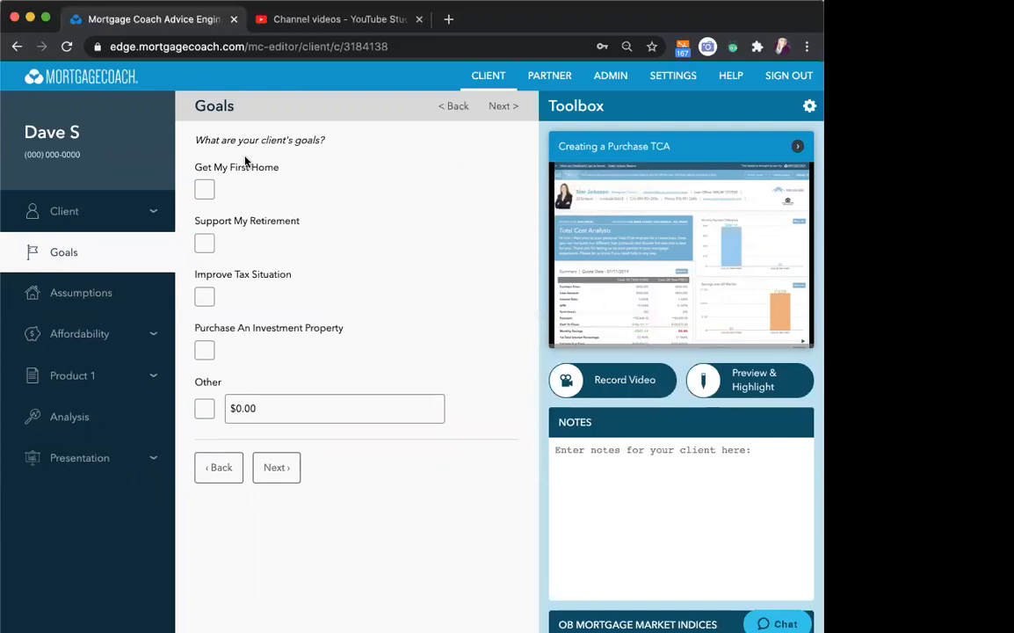
click(203, 191)
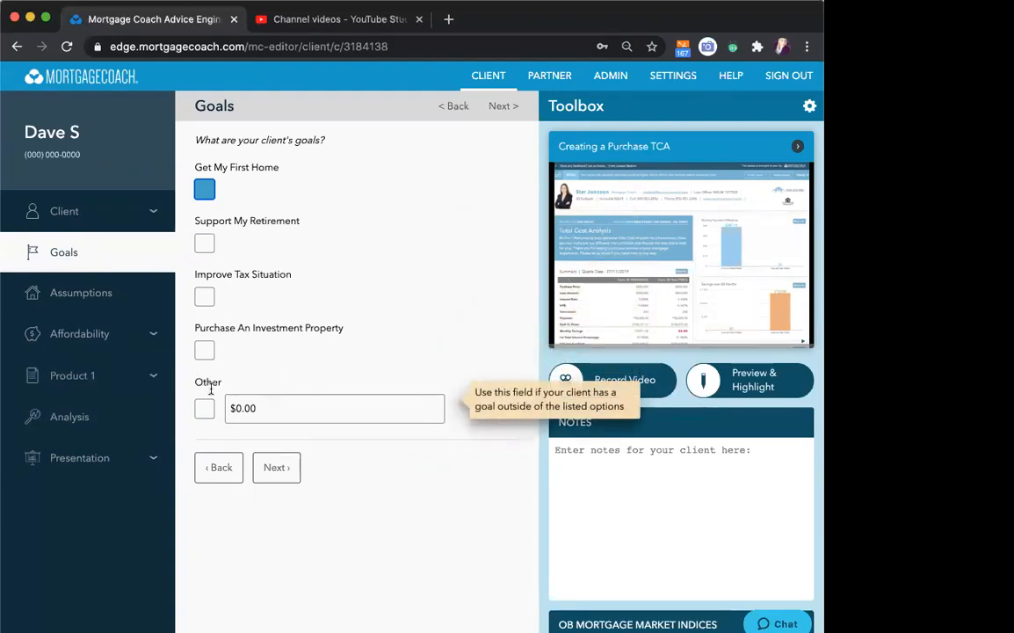
click(280, 471)
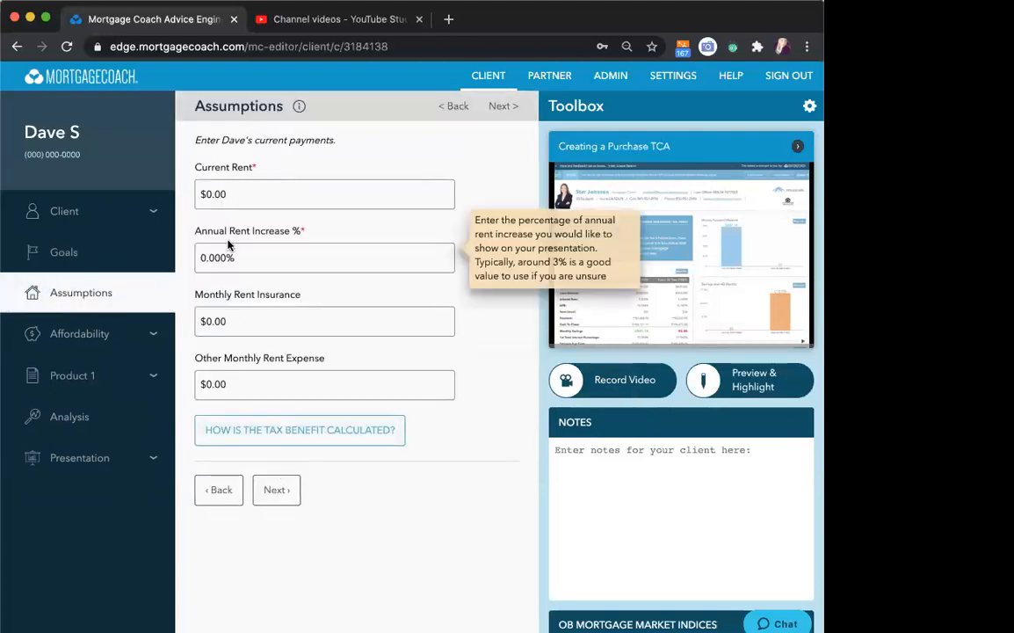
- Set the current rent to $1,850, the annual rent increase to 3% and the monthly rent insurance to $26
click(243, 192)
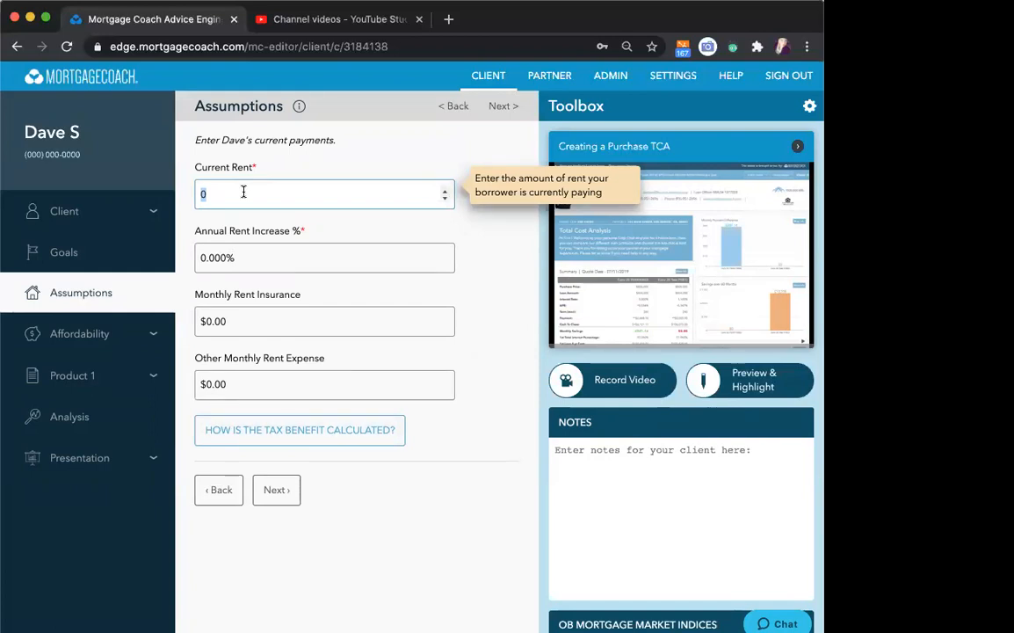
text(1850)
key(Tab)
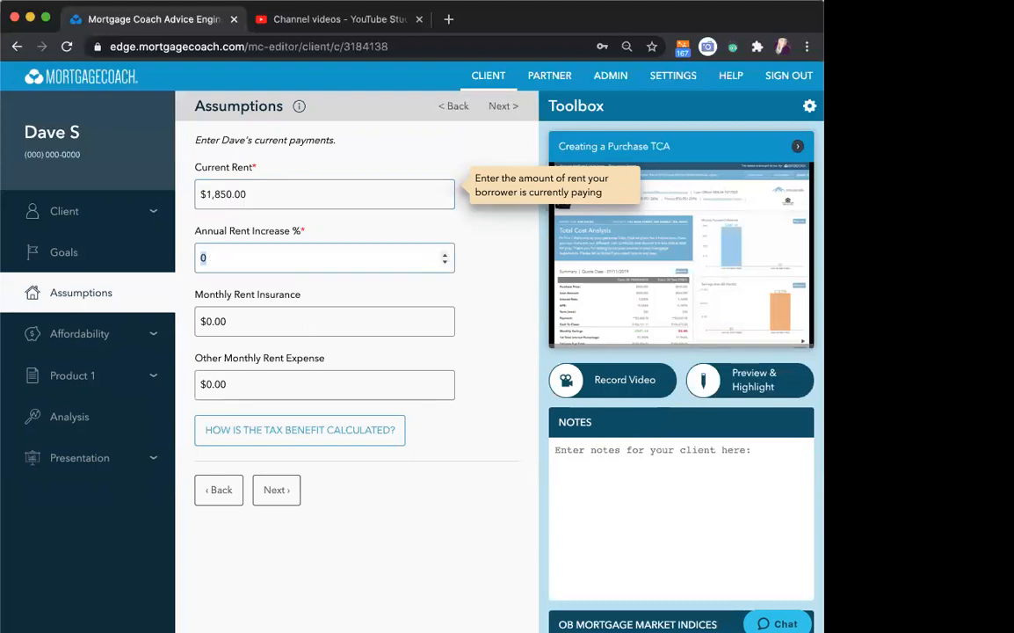
text(3)
key(Tab)
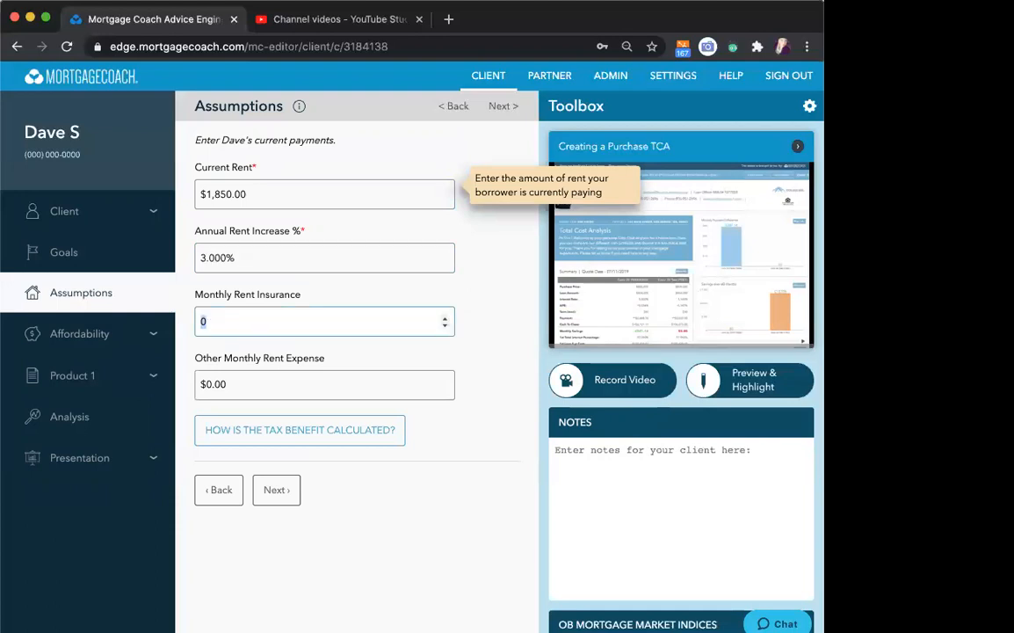
text(26)
key(Tab)
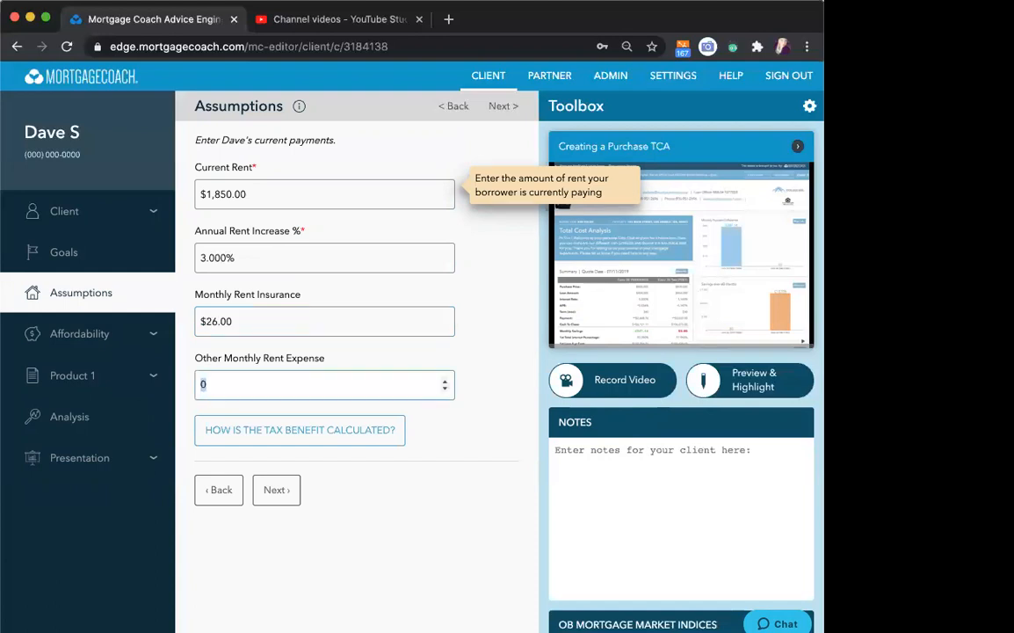
- Set the other monthly rent expense to $150 and continue to the affordability details
mouse_move(236, 309)
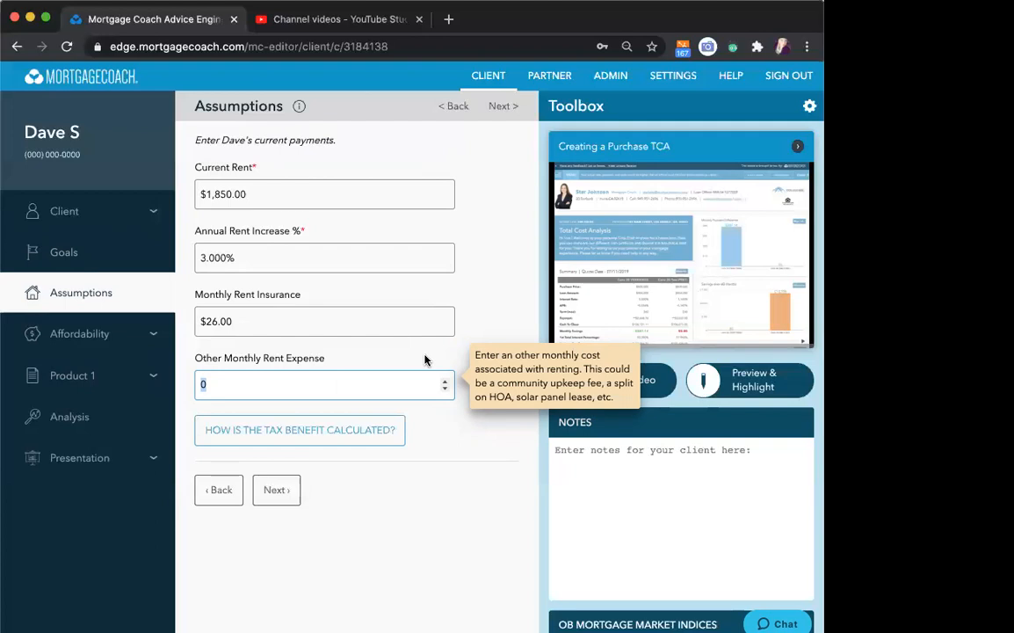
text(150)
key(Tab)
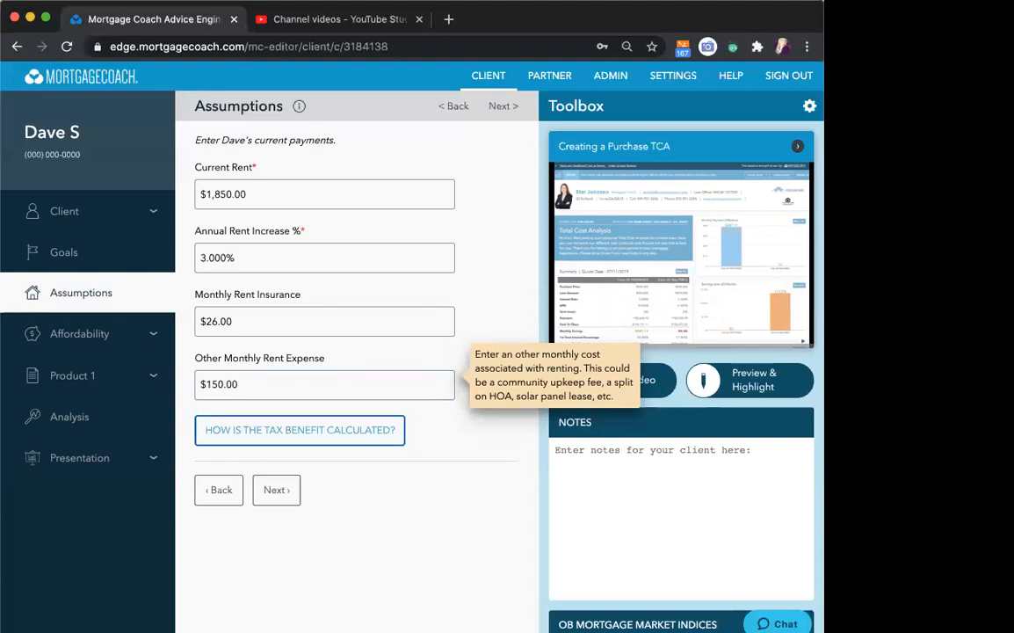
click(276, 492)
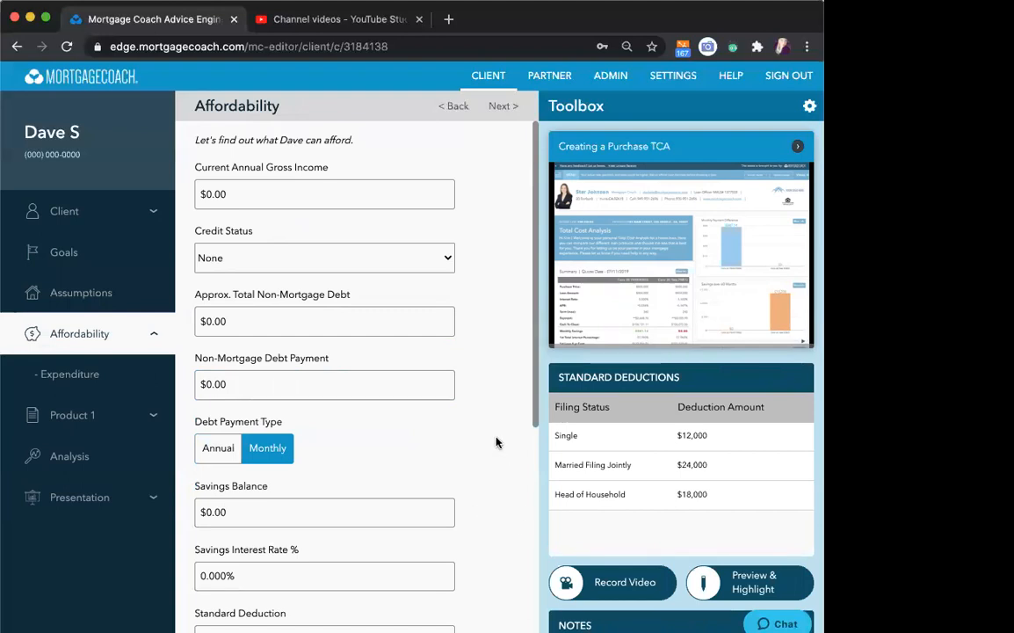
- Set the current annual gross income to $65,000 and the non-mortgage debt payment to $570, and continue to the expenditure page
click(260, 194)
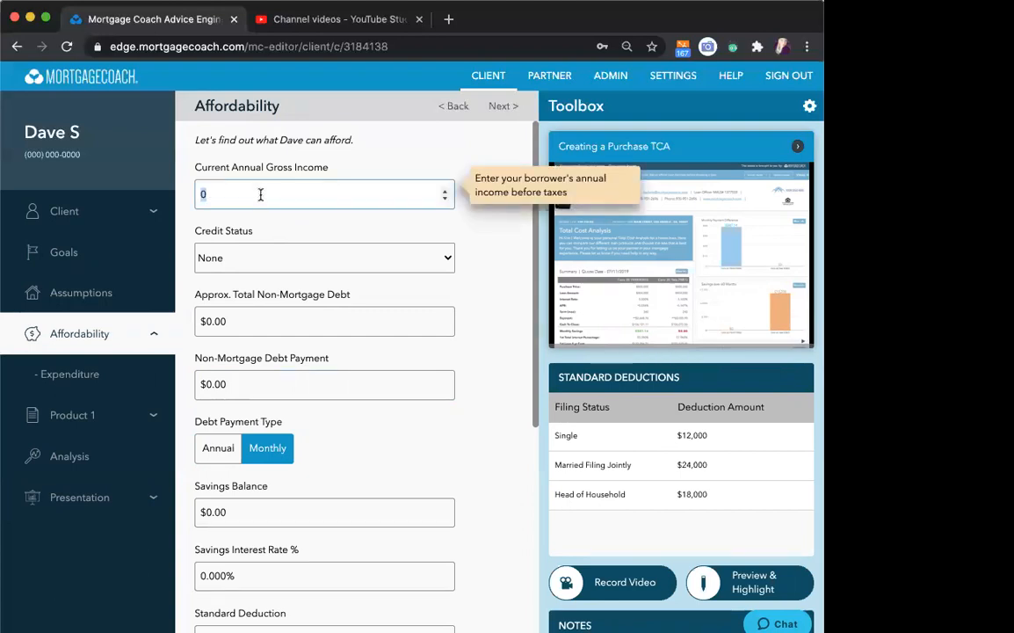
text(65000)
click(239, 386)
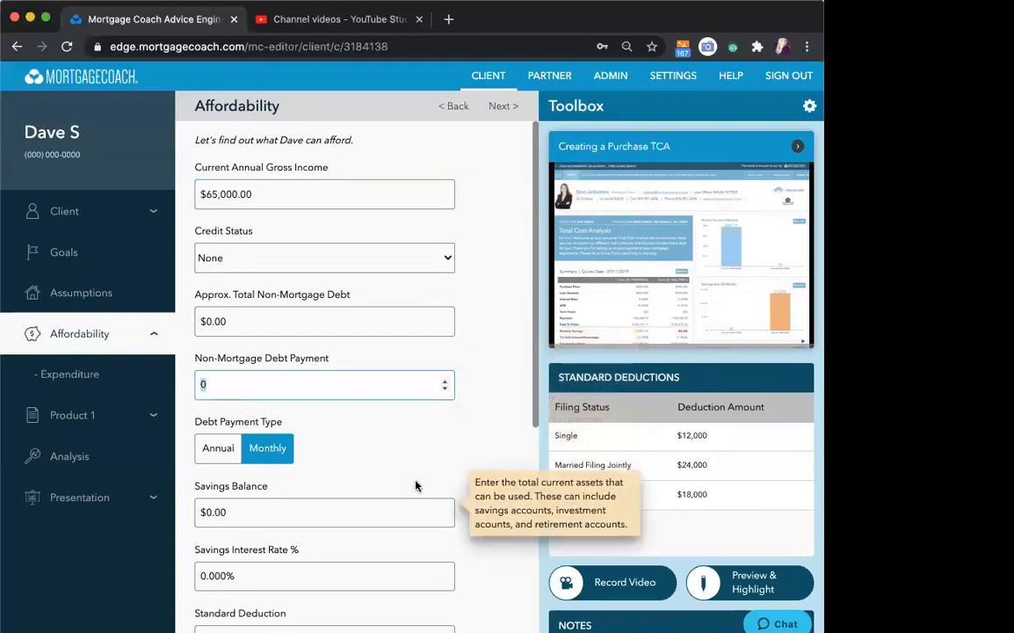
text(570)
click(498, 433)
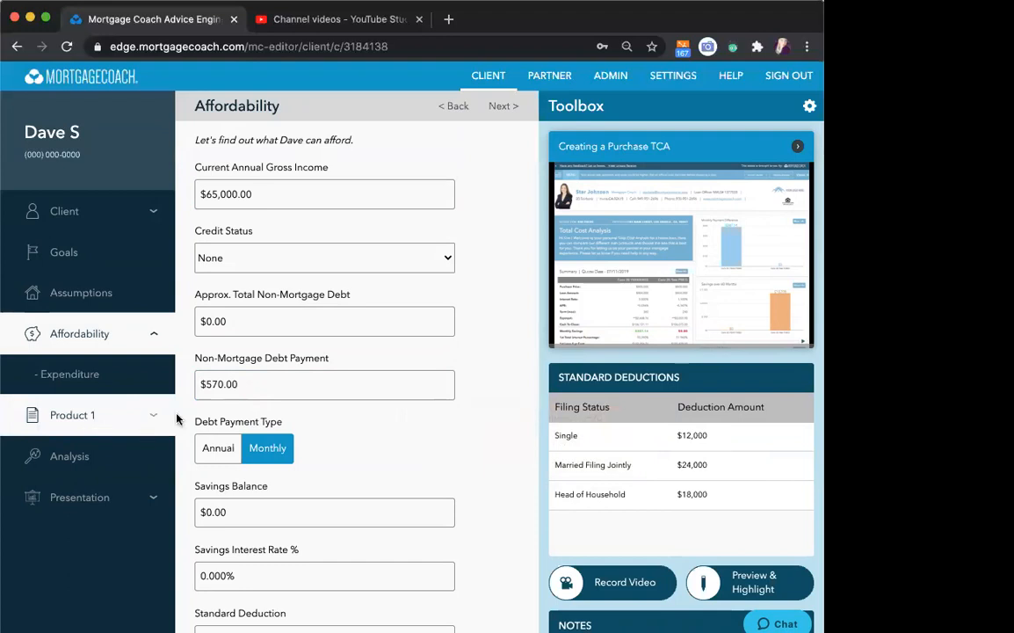
mouse_move(409, 456)
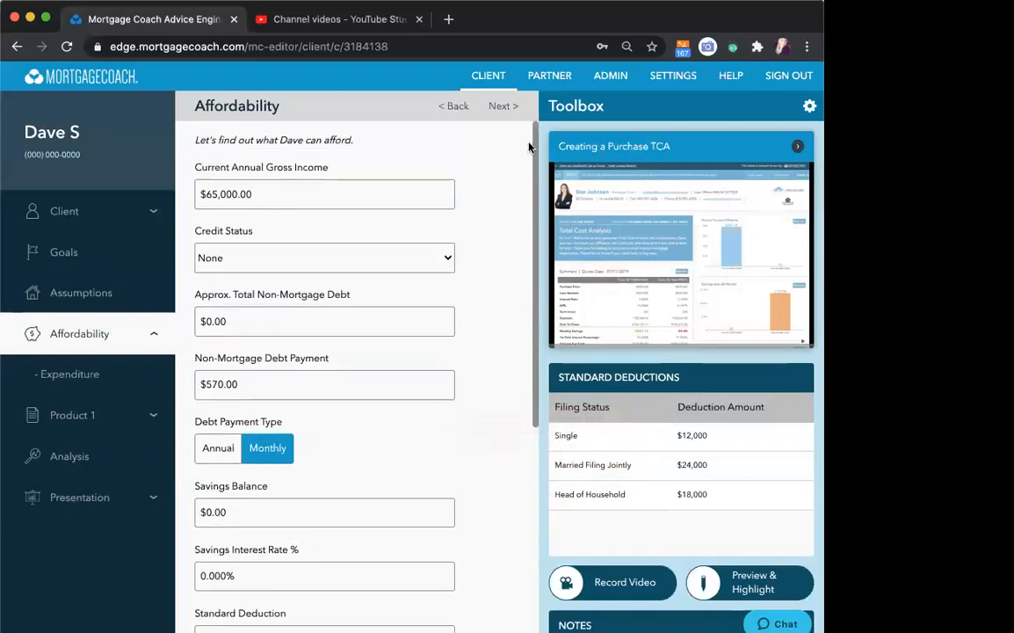
click(500, 107)
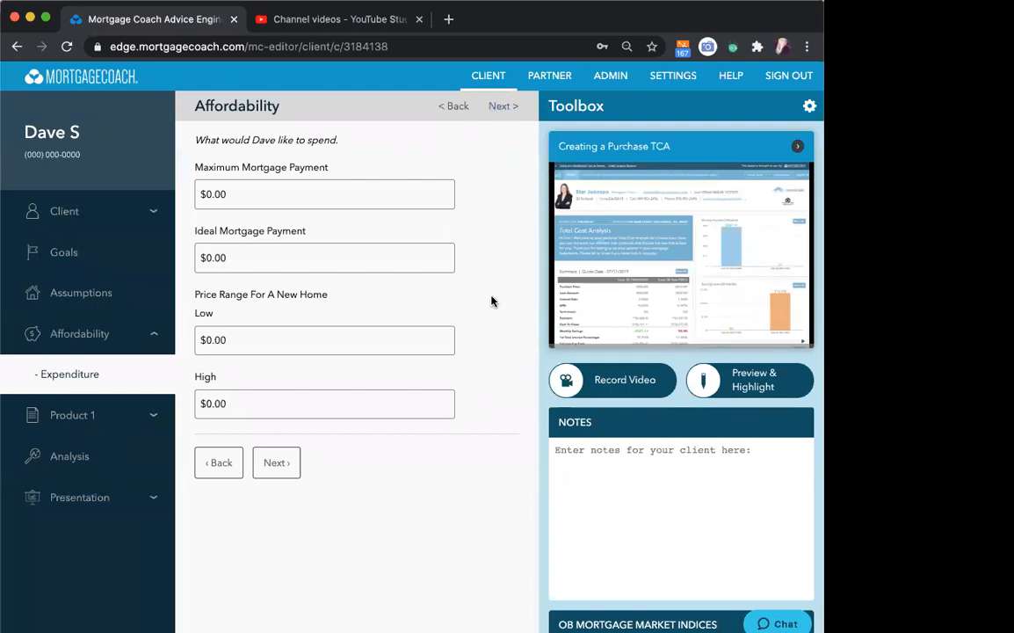
- Continue from the expenditure page to the first product and name it FHA
mouse_move(445, 379)
click(499, 115)
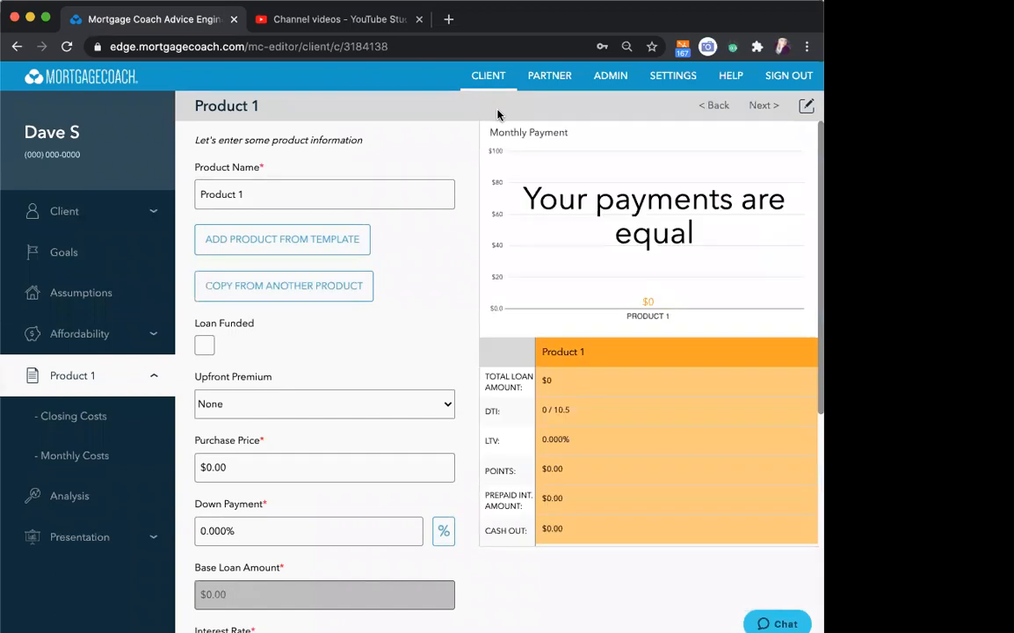
triple_click(261, 192)
text(FHA)
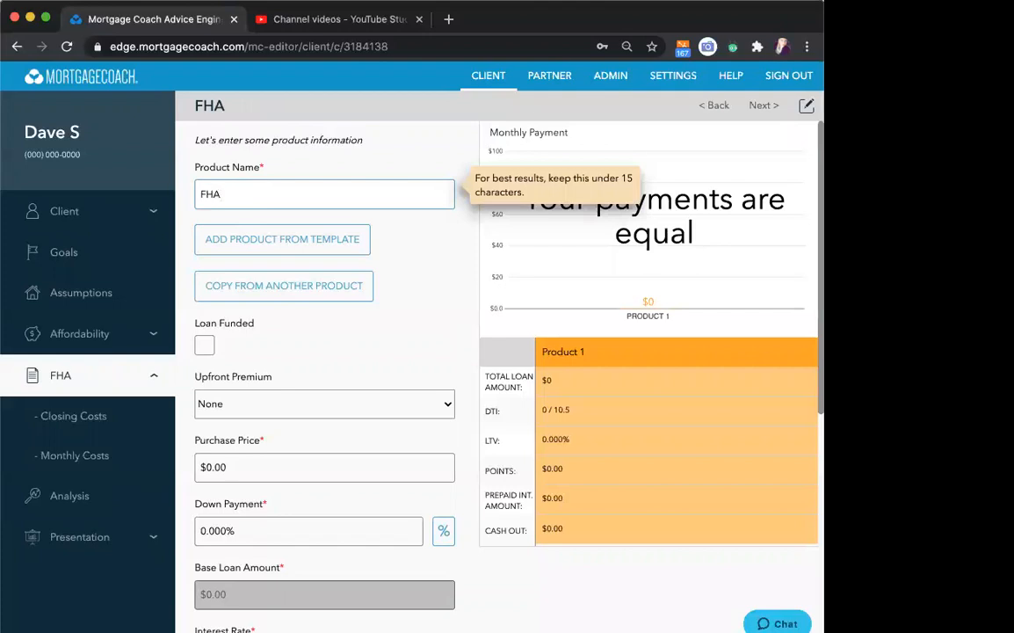
click(269, 243)
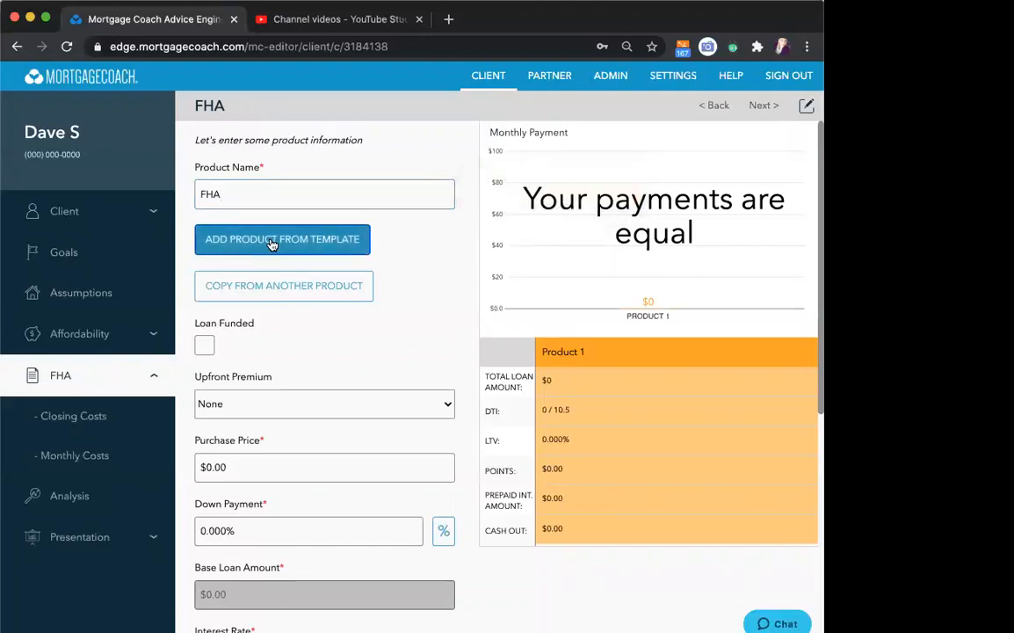
click(523, 368)
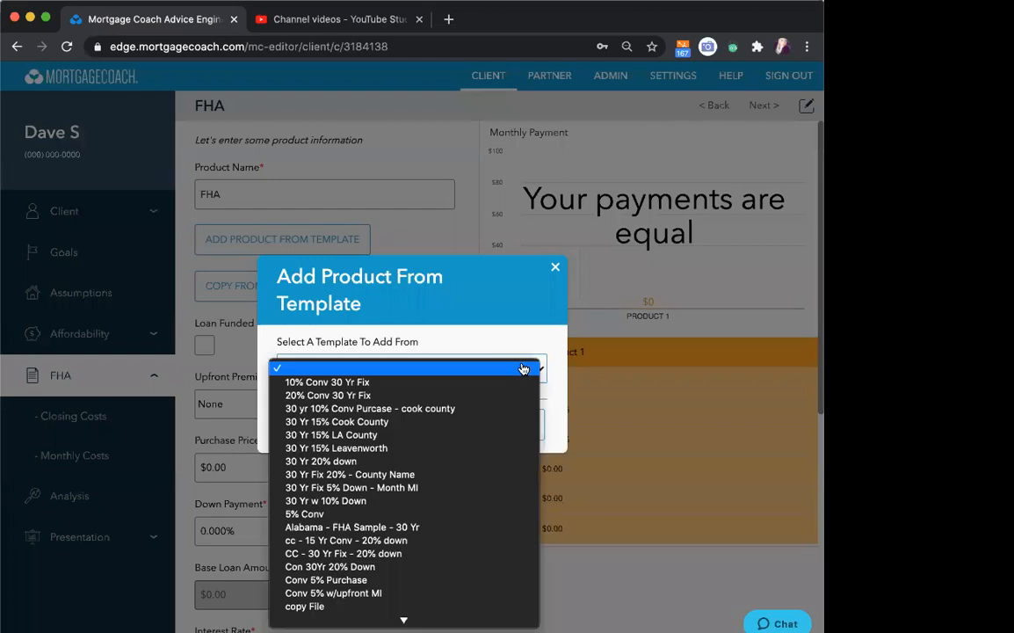
click(556, 269)
click(556, 269)
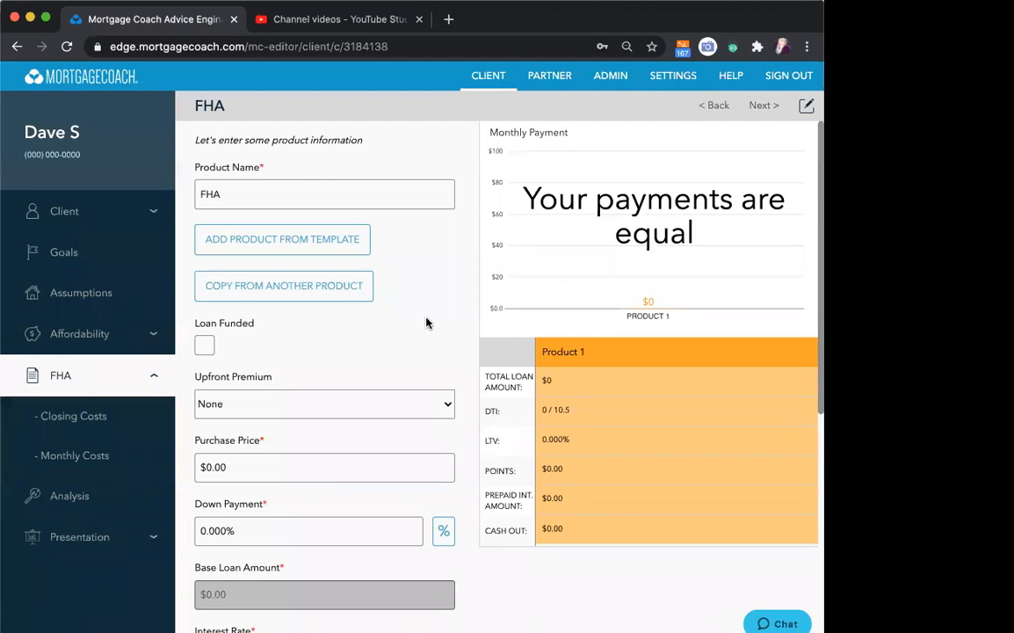
- Set the product's upfront premium type to FHA
scroll(426, 323, down, 2)
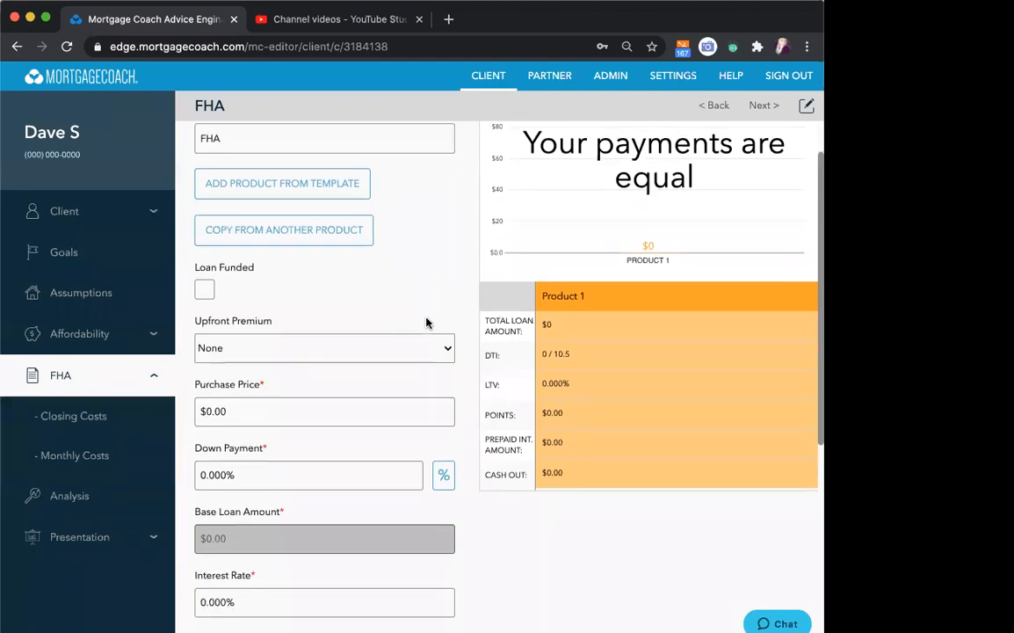
mouse_move(277, 295)
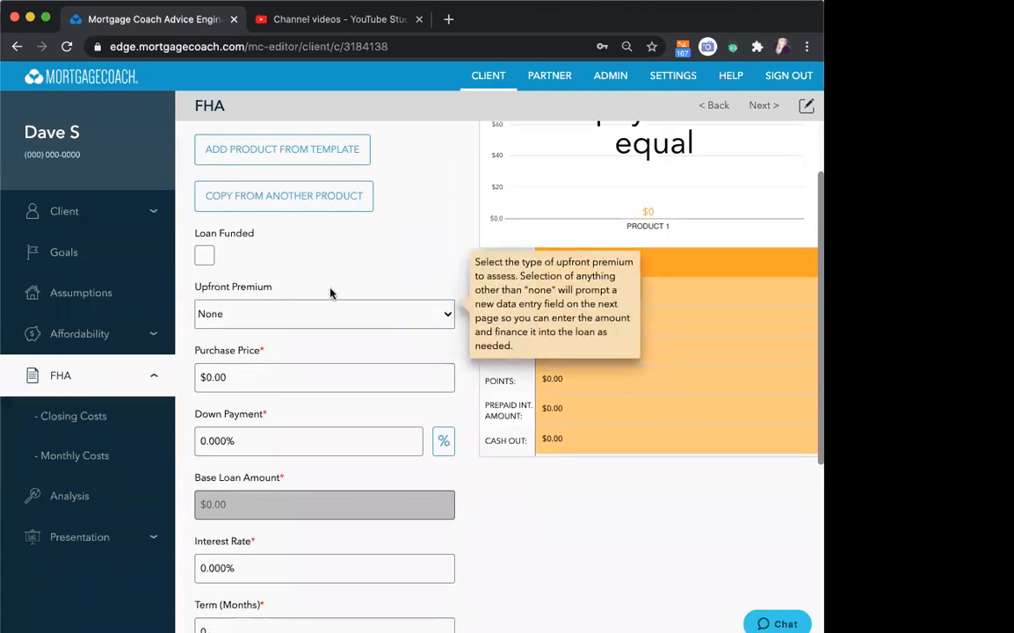
click(444, 316)
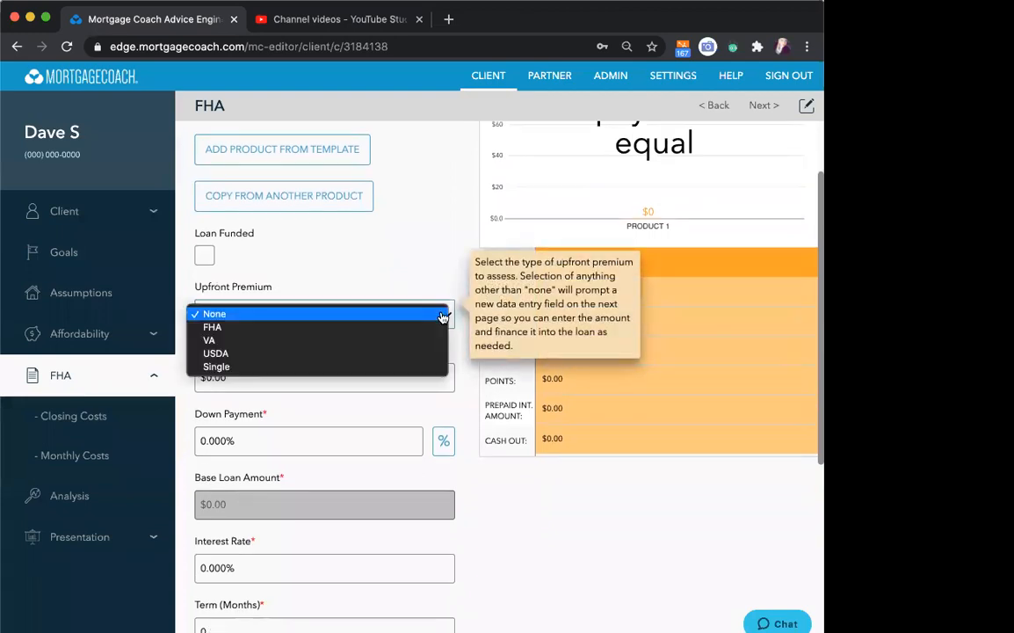
click(356, 336)
mouse_move(315, 350)
- Set the purchase price to $375,000 and the down payment to 3.5%
scroll(314, 351, down, 1)
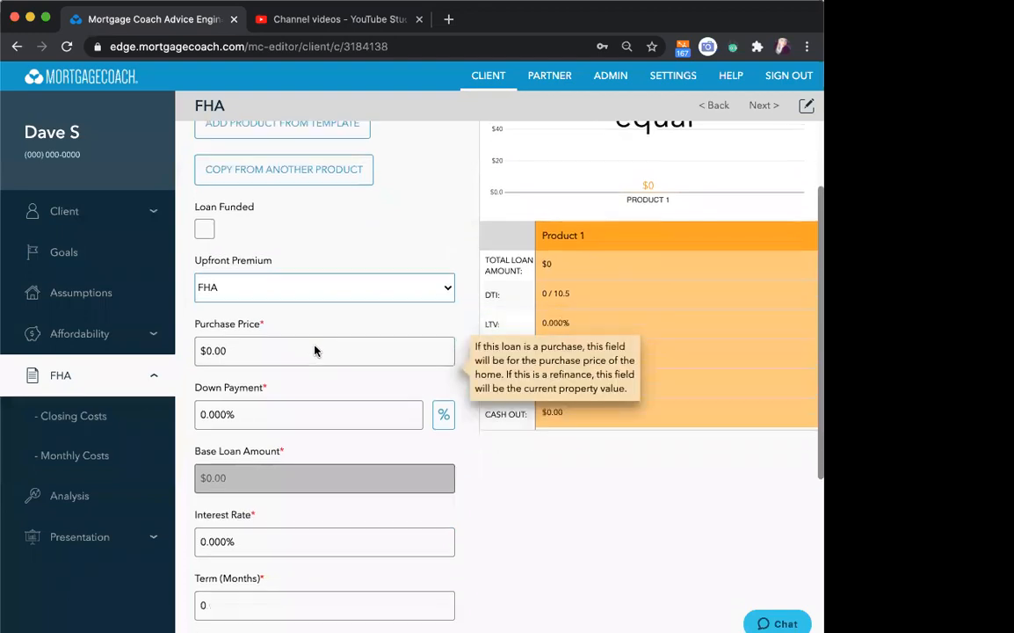
click(259, 325)
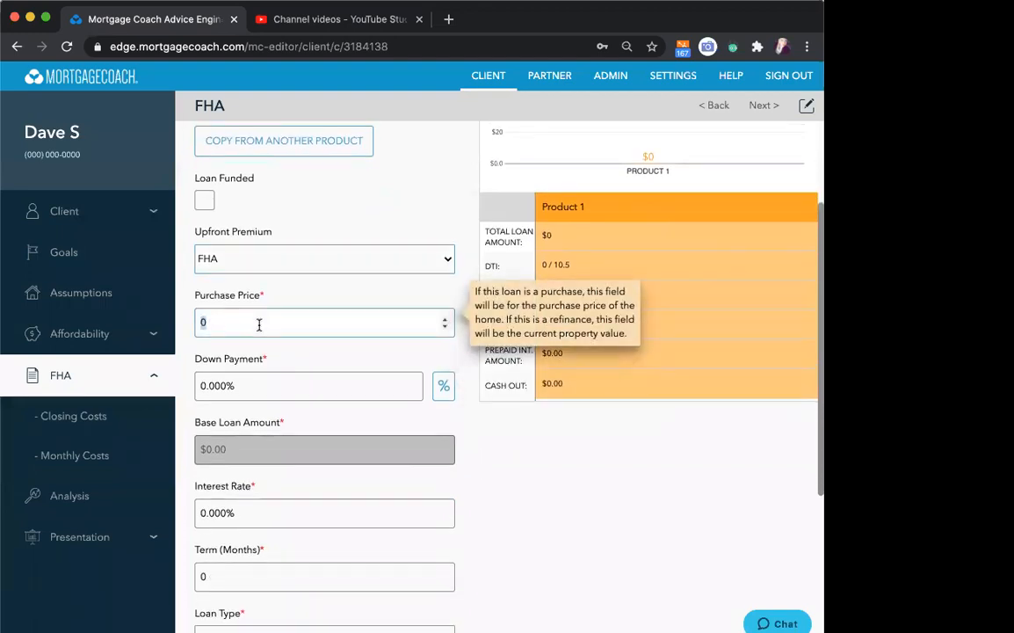
text(375000)
key(Tab)
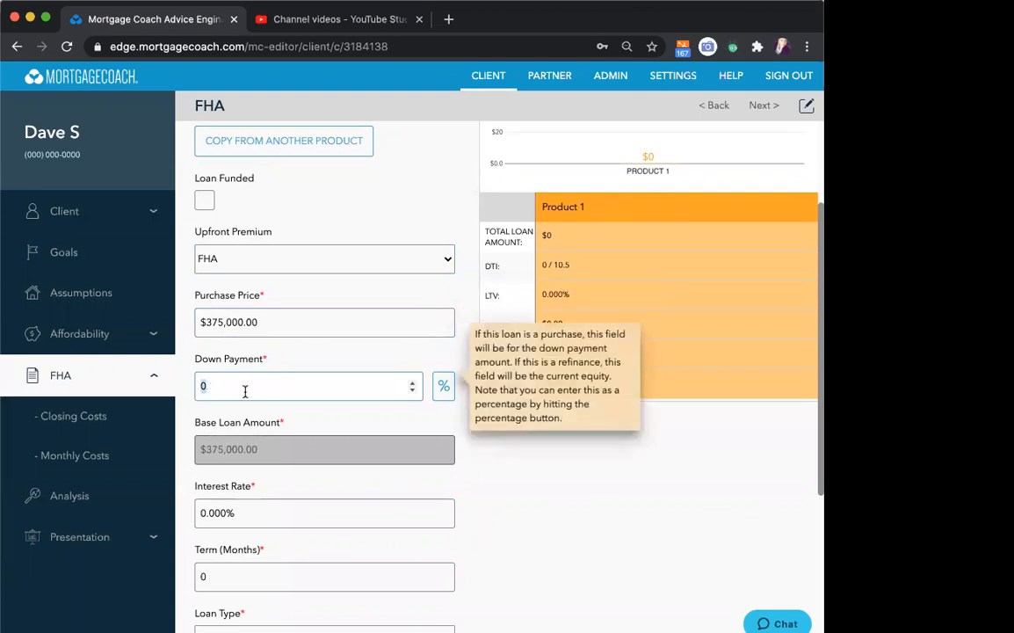
mouse_move(345, 421)
text(3.5)
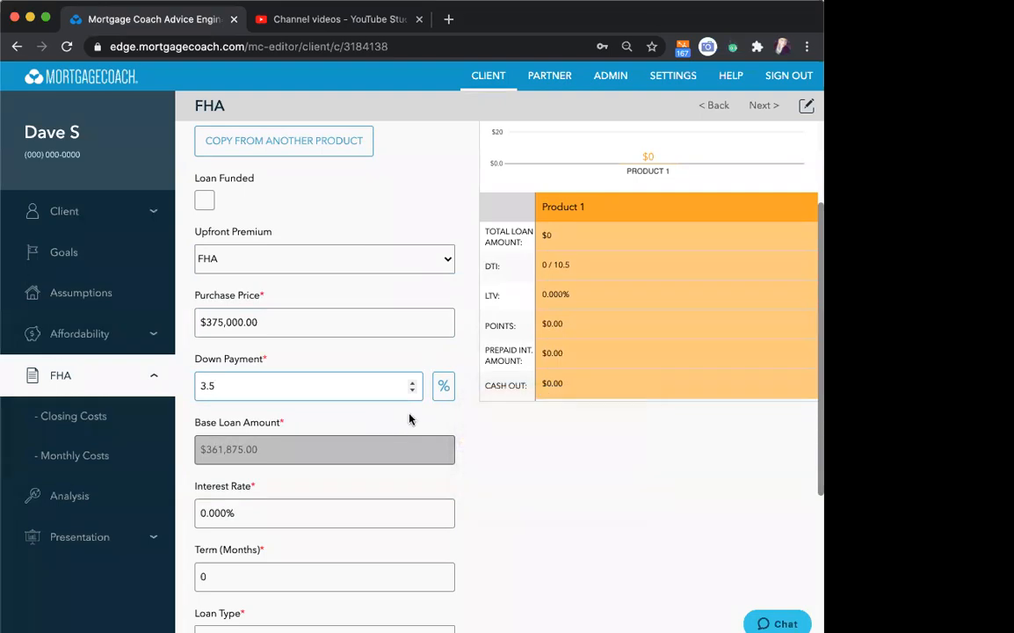
- Set the interest rate to 3.25% and the term to 360 months, and continue to the closing costs
scroll(410, 419, down, 2)
click(307, 446)
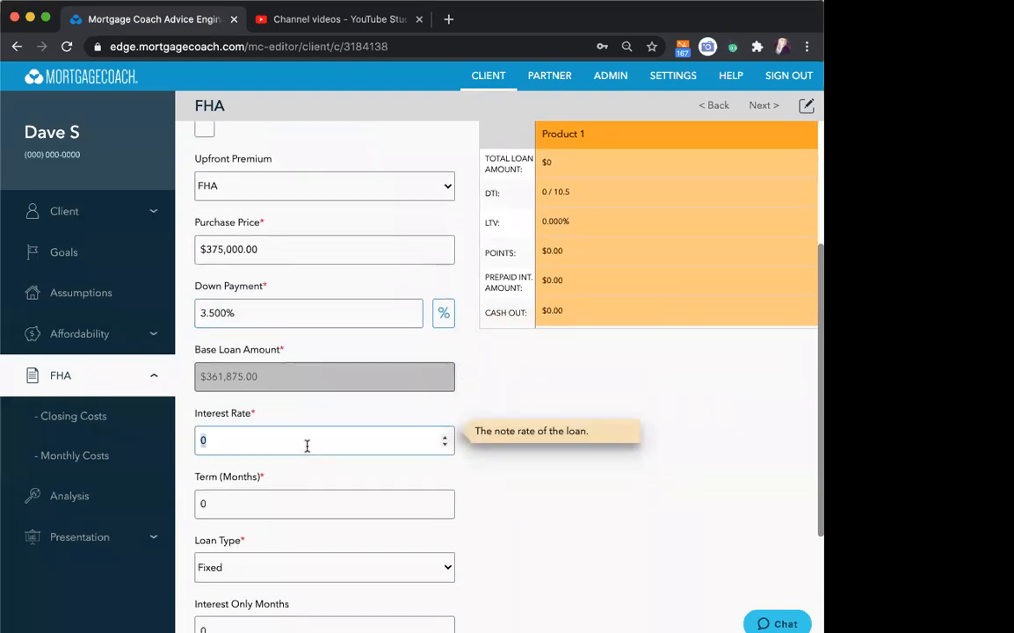
text(3.25)
scroll(457, 430, down, 3)
click(287, 363)
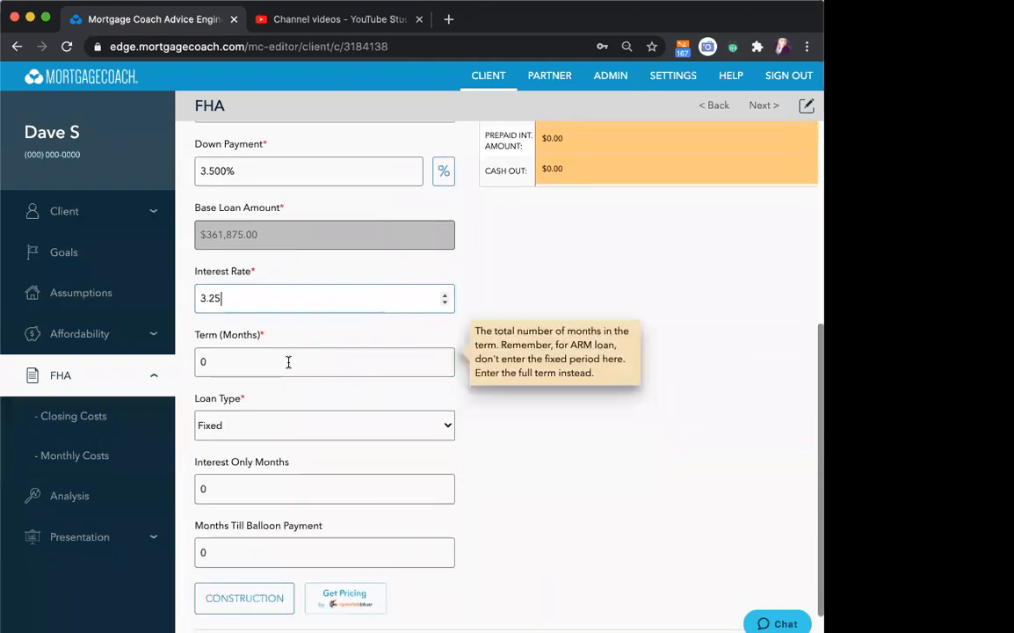
text(360)
scroll(378, 399, down, 1)
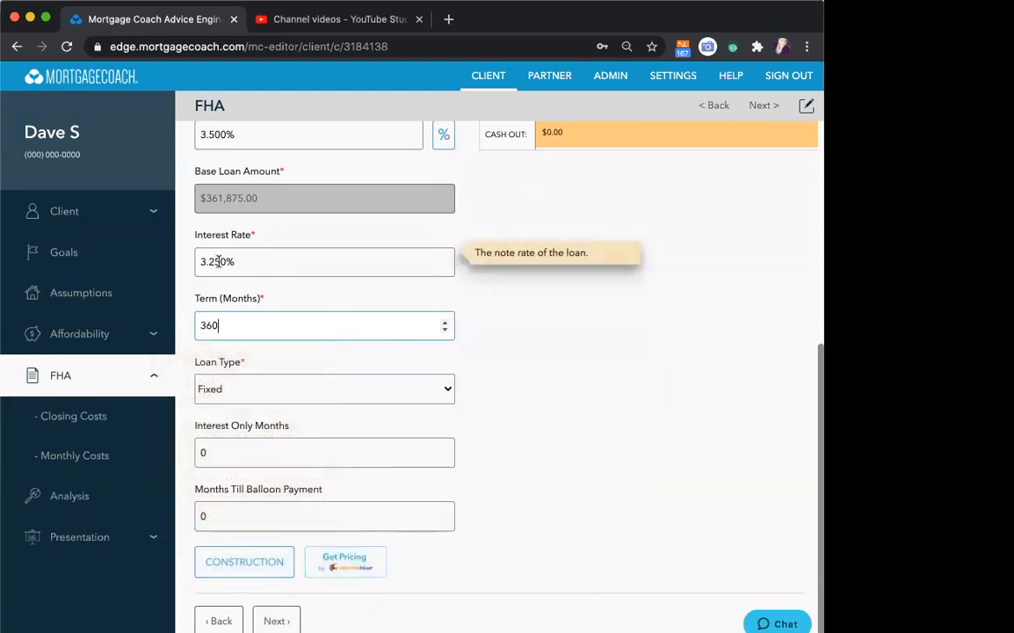
click(274, 620)
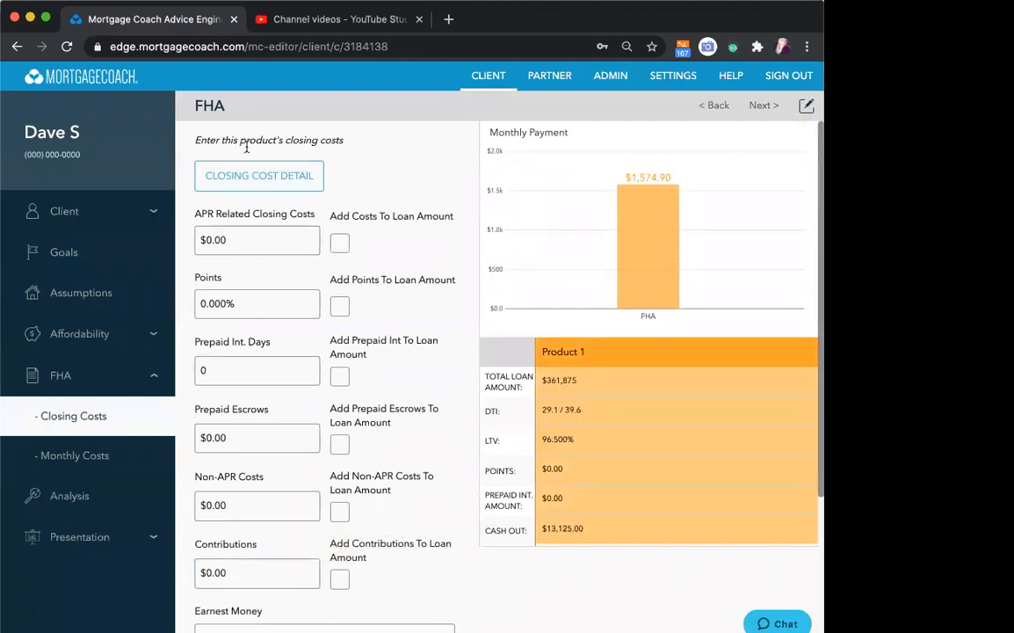
- Open the closing cost details and try the FHA 3.5% Purchase and FHA Purchase fee templates
click(259, 182)
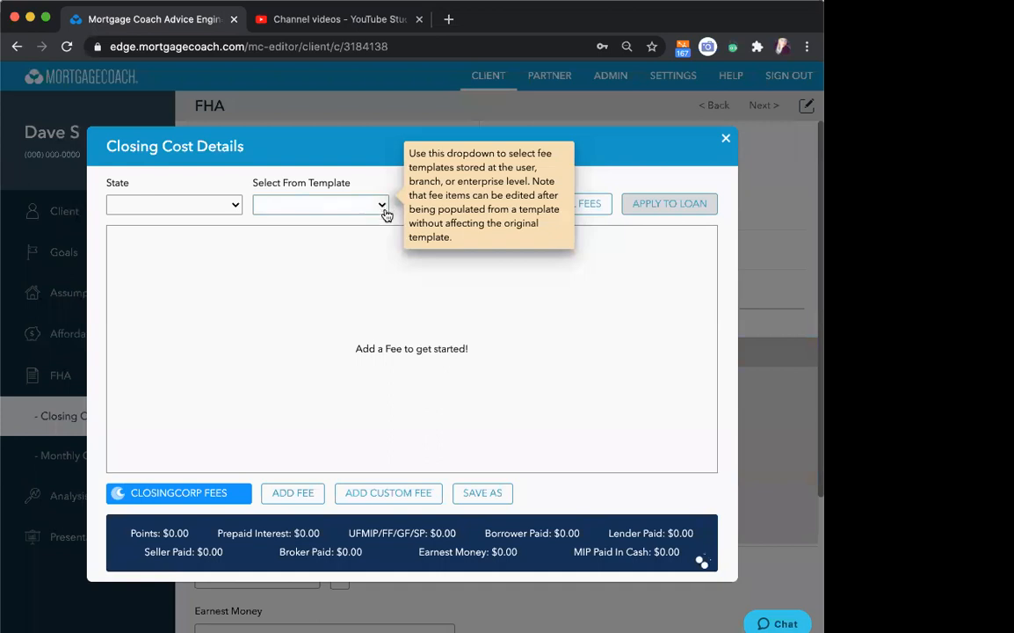
click(380, 201)
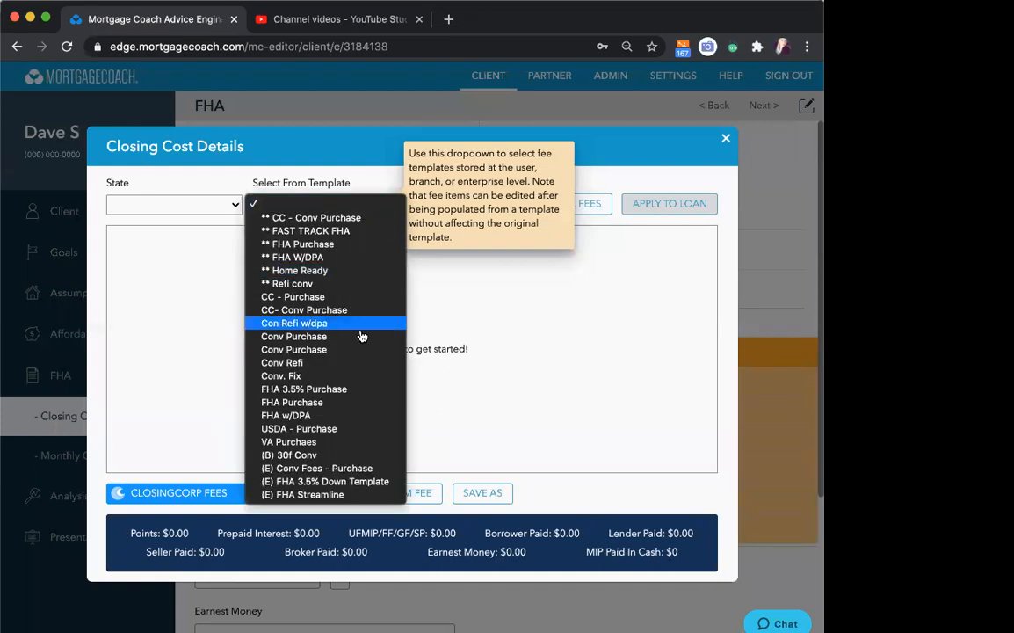
click(339, 389)
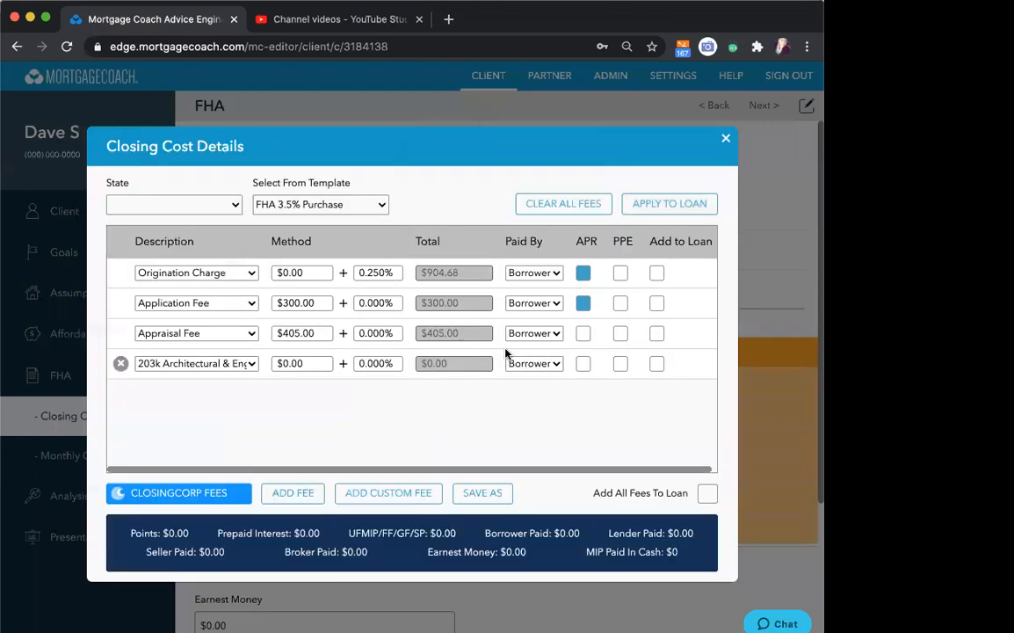
click(380, 206)
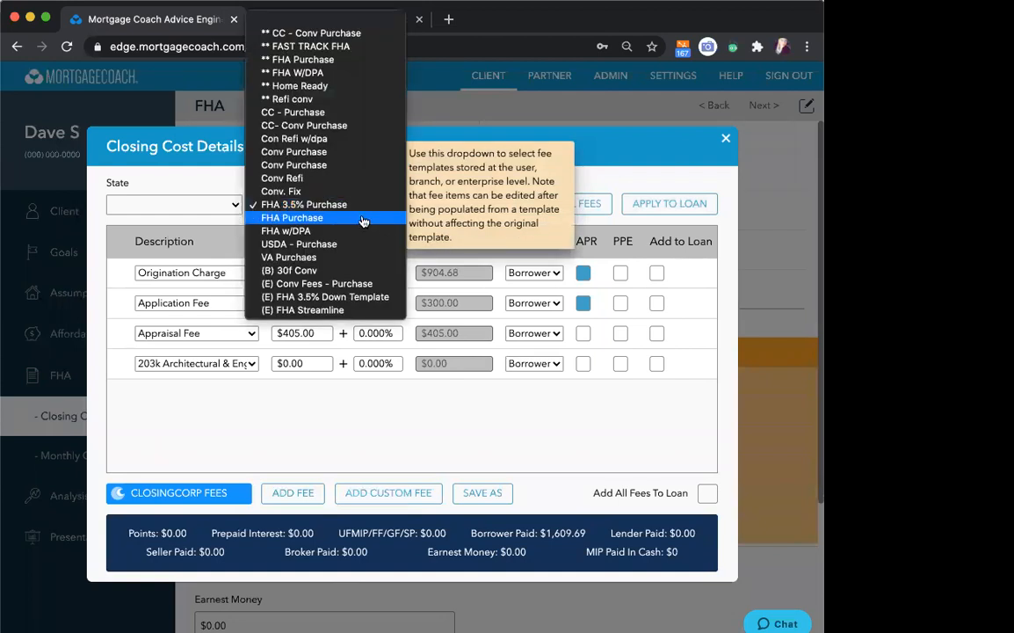
click(378, 218)
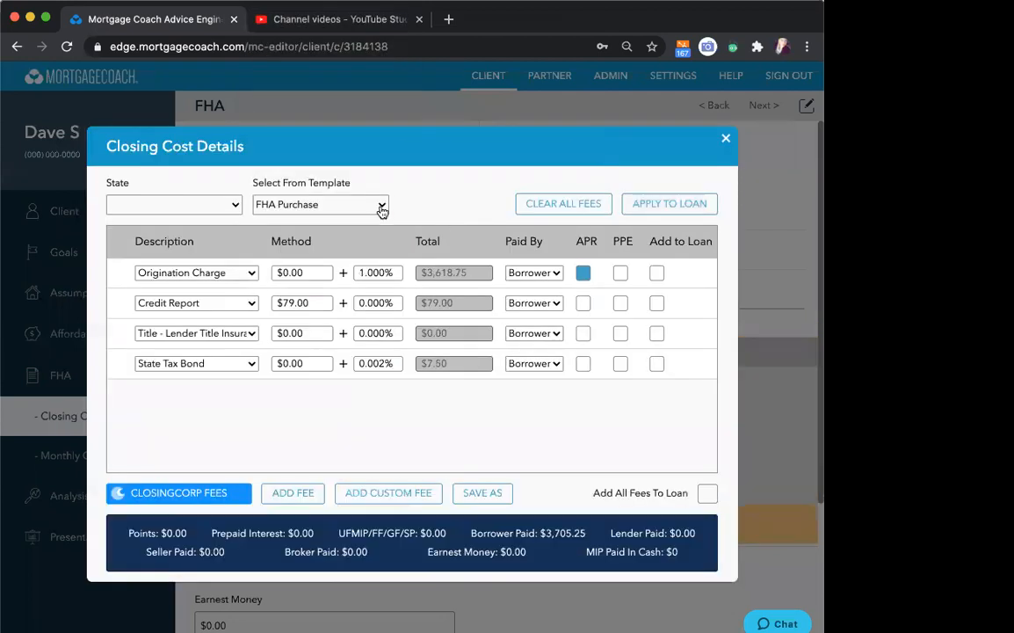
- Load the fees from the (E) FHA 3.5% Down Template and apply them to the loan
click(383, 205)
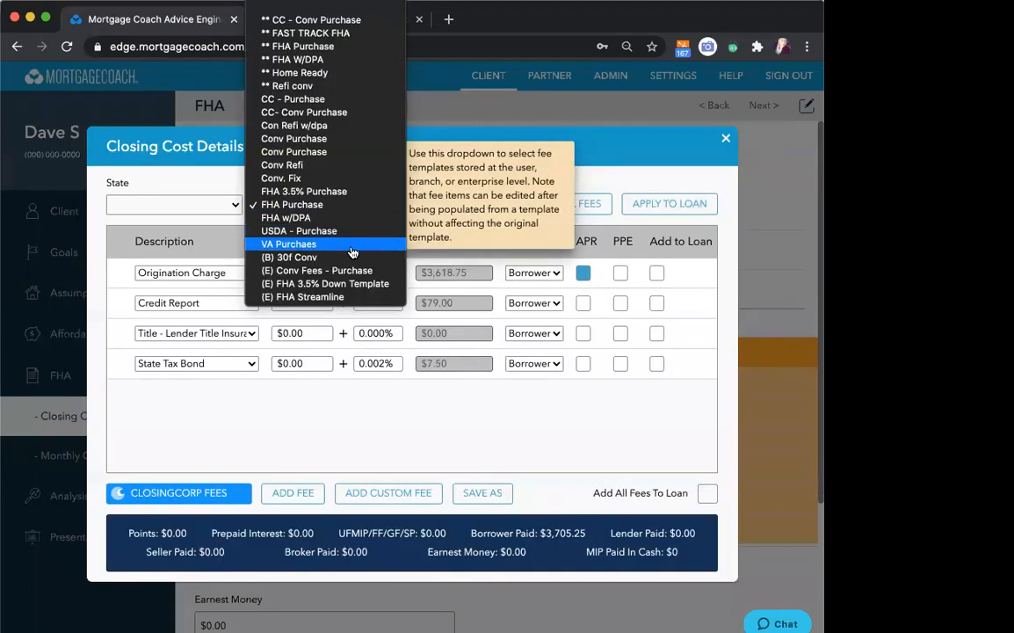
click(345, 284)
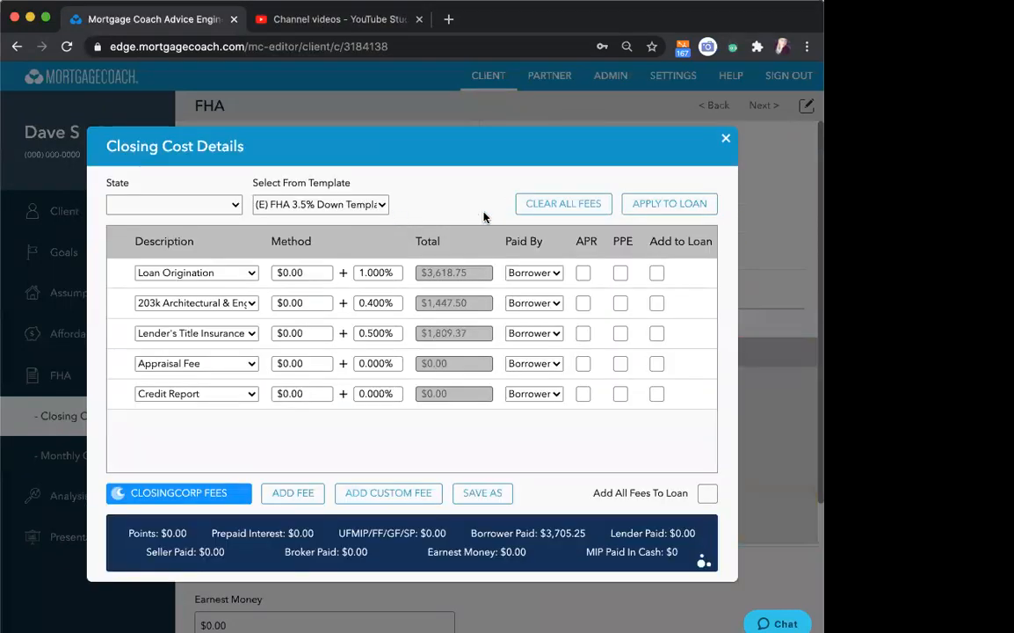
click(639, 203)
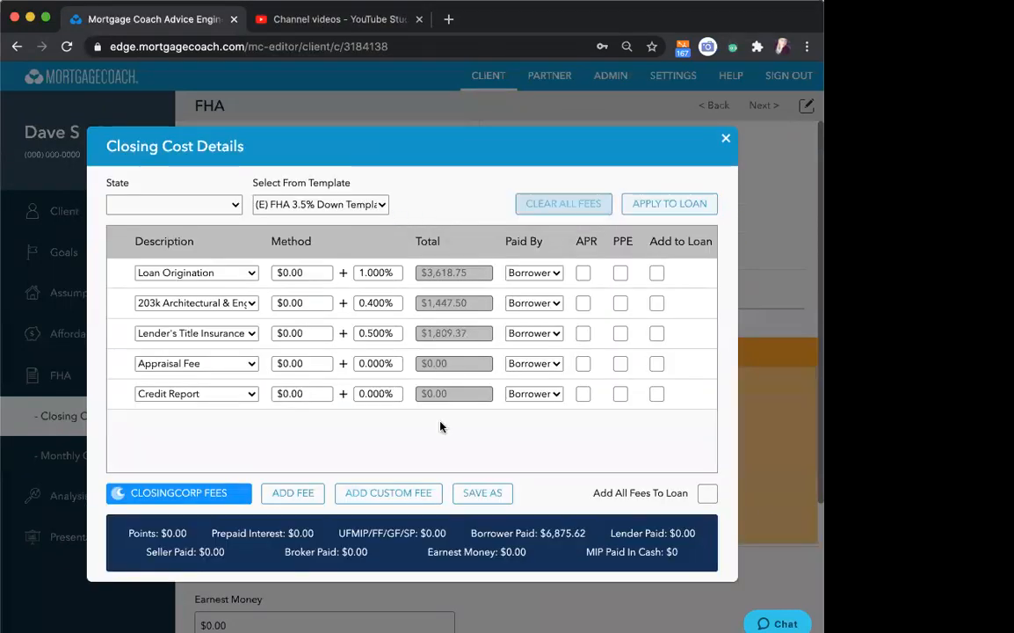
click(665, 209)
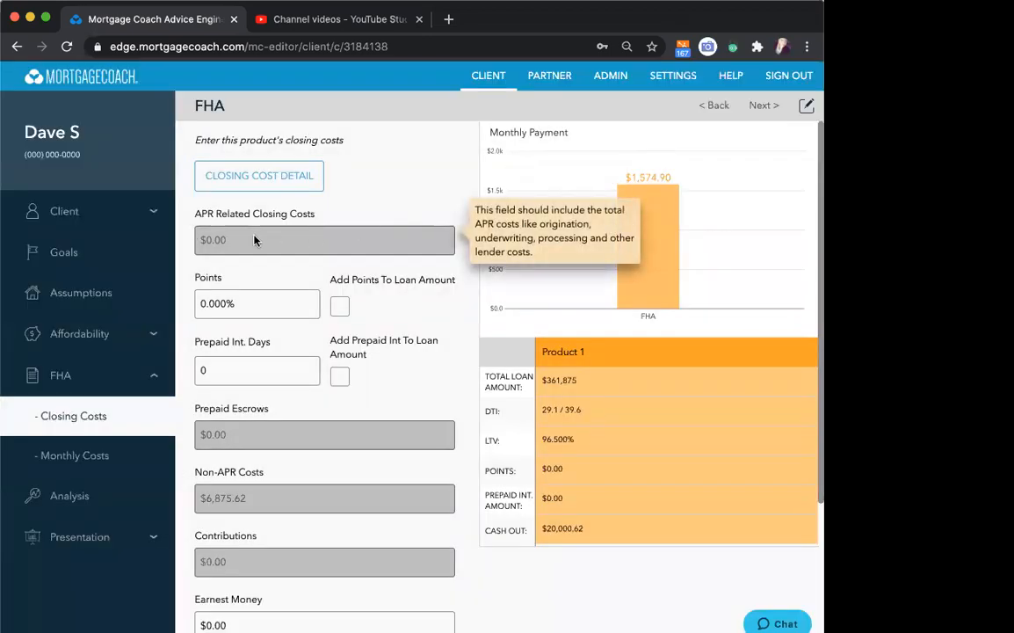
- Mark the Loan Origination fee as an APR cost, apply it to the loan, and set the prepaid interest days to 15
click(255, 174)
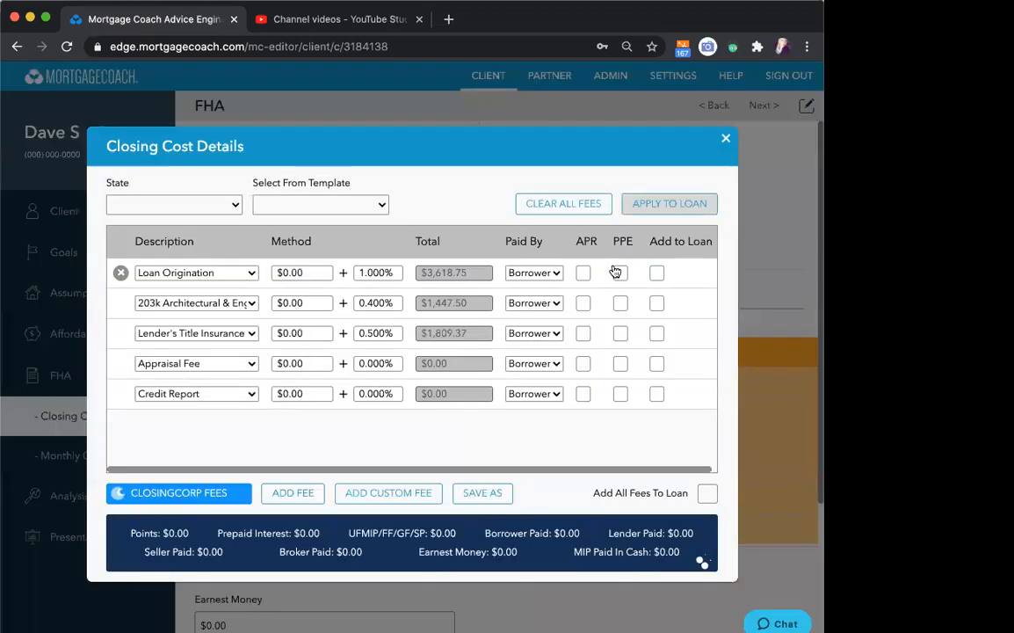
click(582, 274)
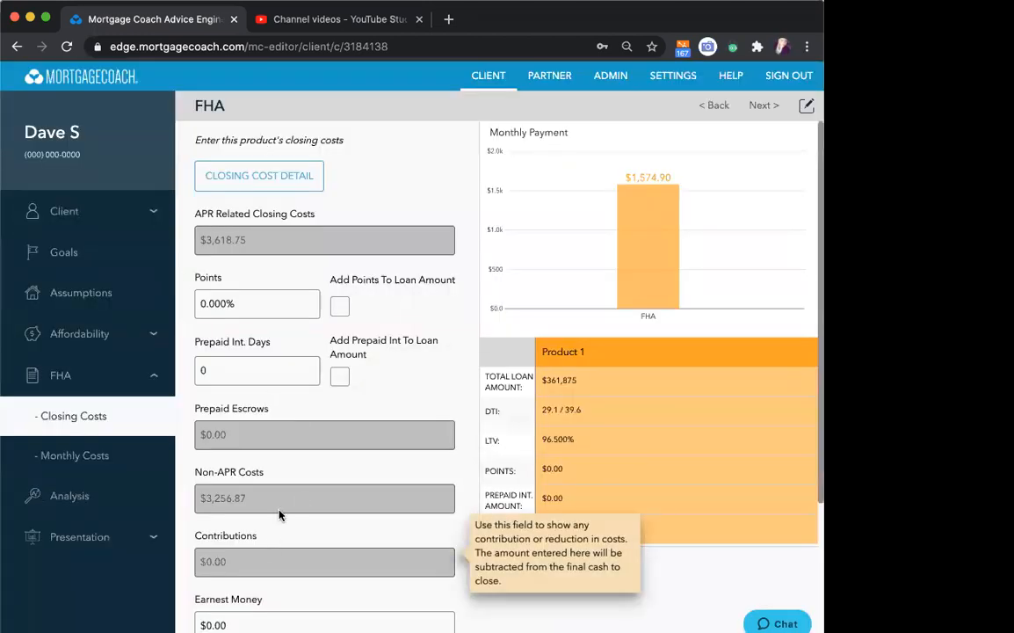
click(251, 304)
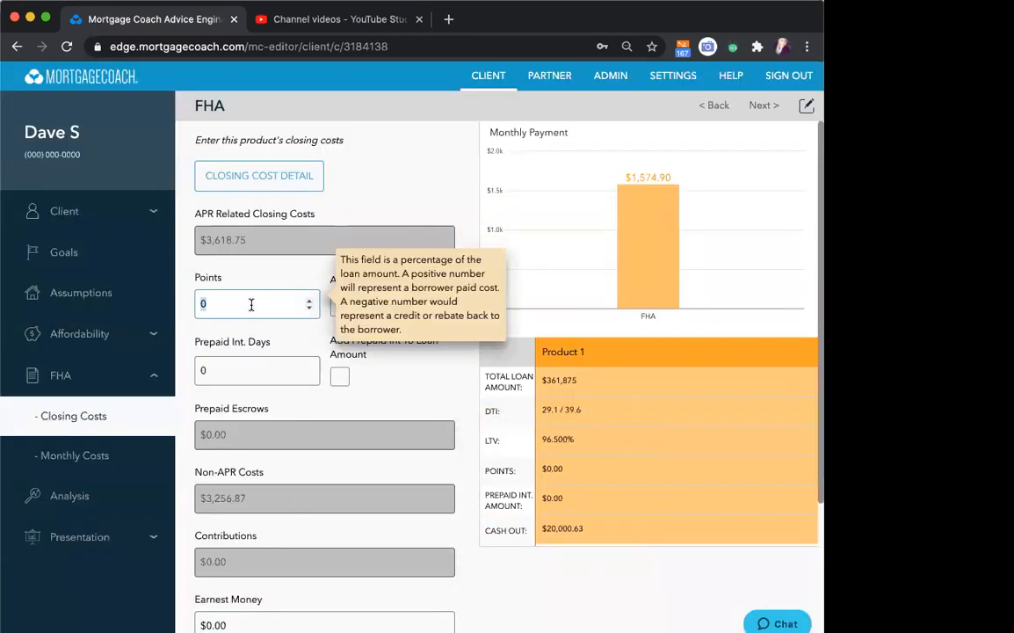
click(238, 366)
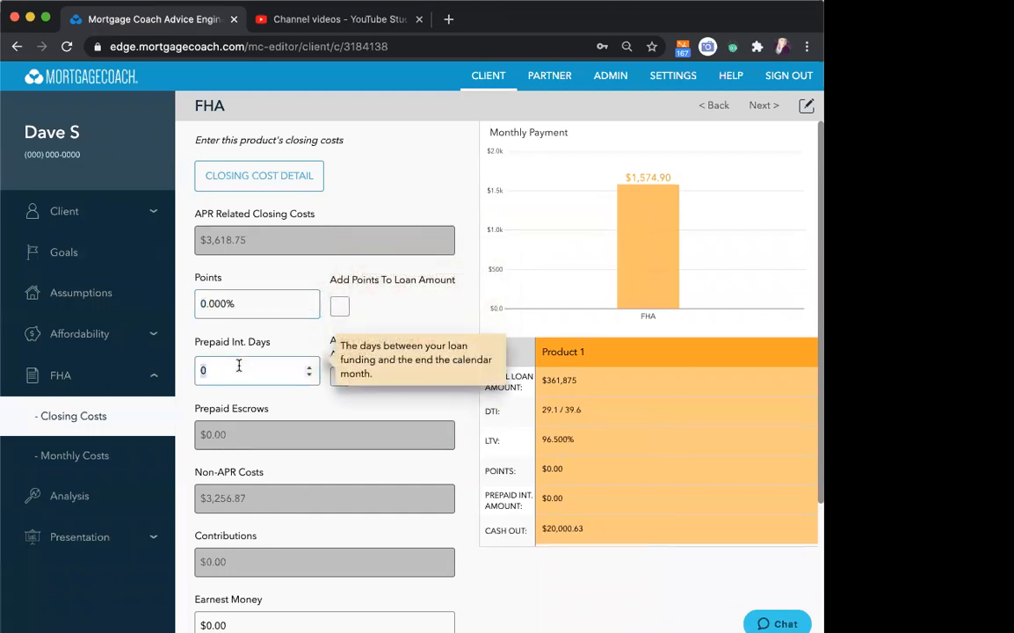
text(15)
- Set the upfront MIP to 0.85% as a percentage, add it to the loan amount, and continue to the monthly costs
scroll(406, 384, down, 4)
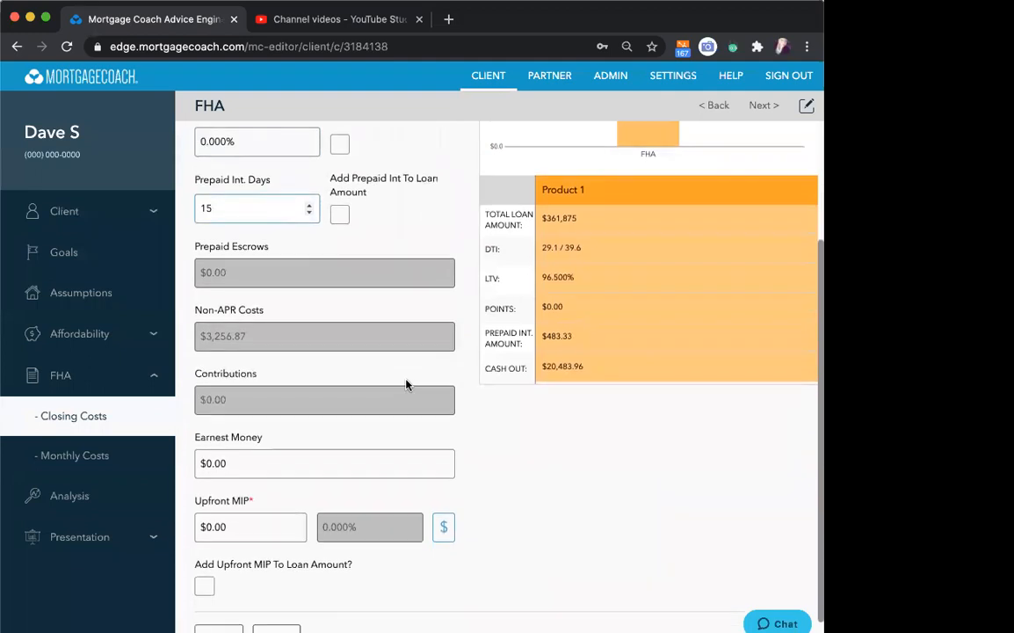
scroll(406, 384, down, 1)
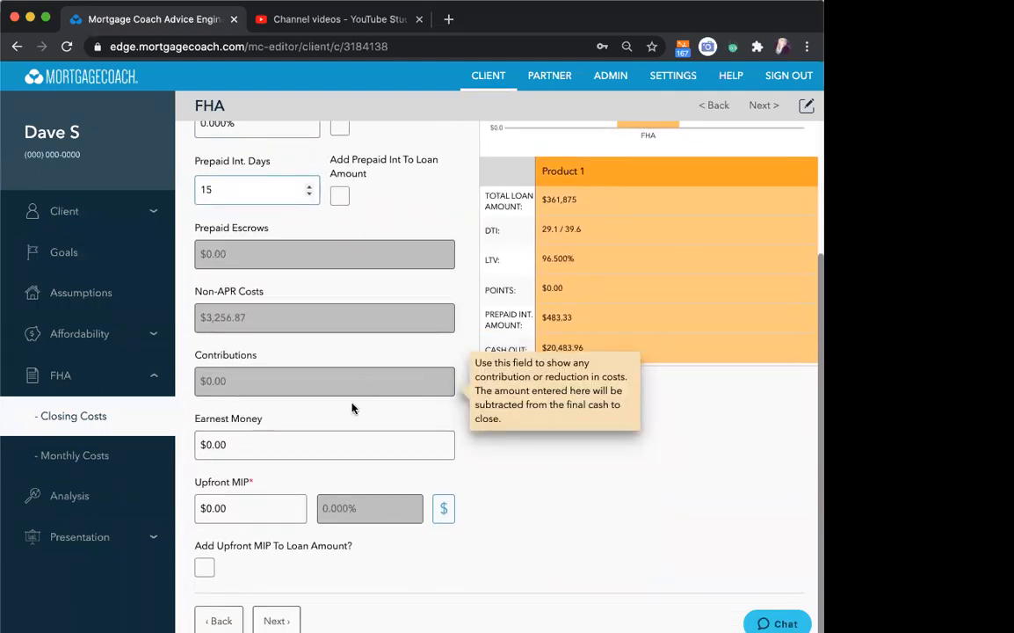
click(444, 508)
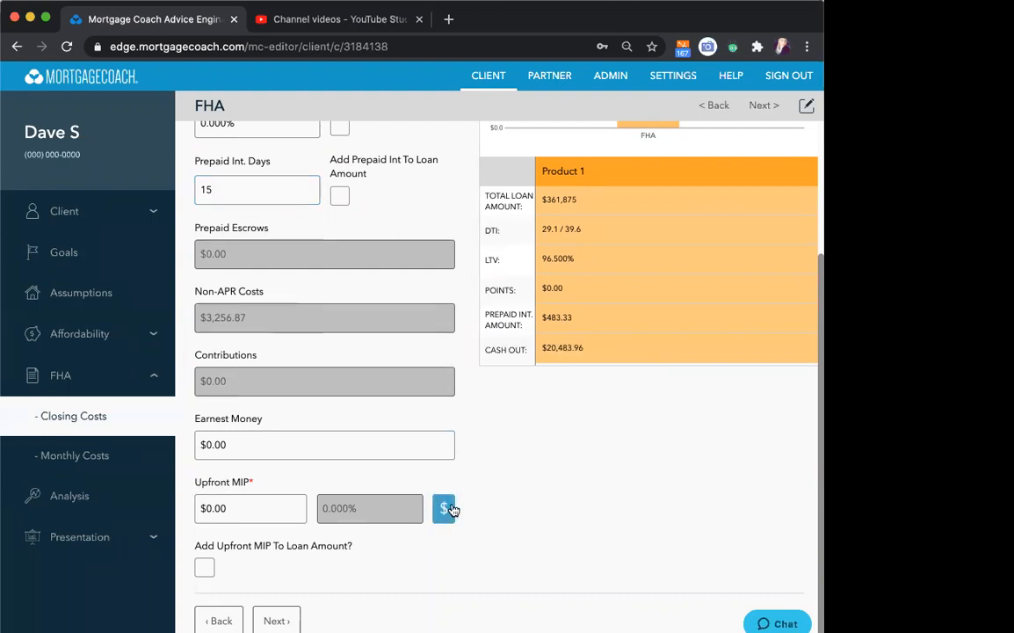
key(BackSpace)
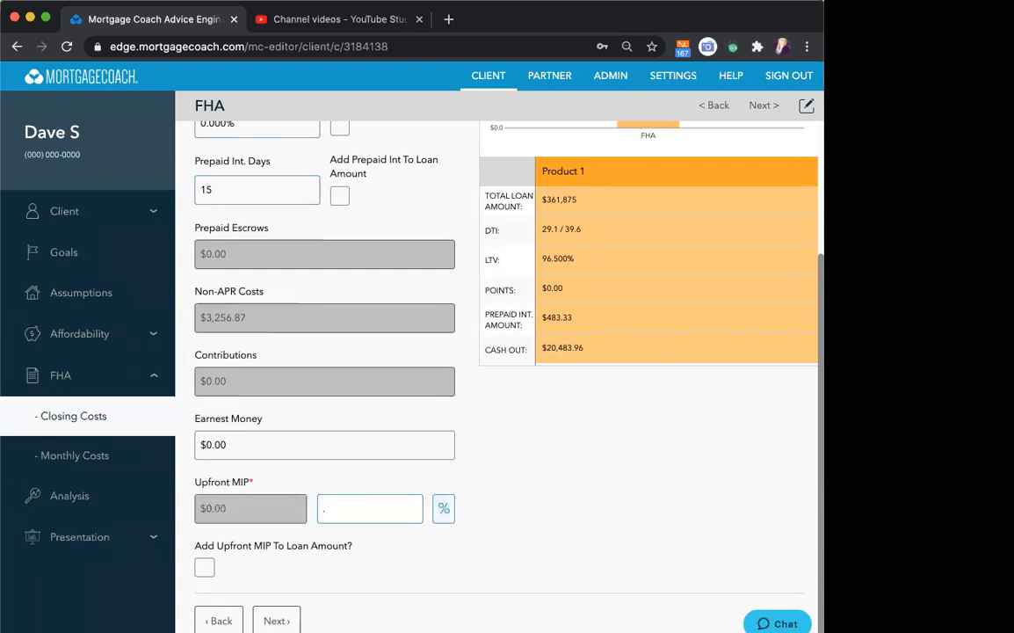
text(.85)
click(204, 567)
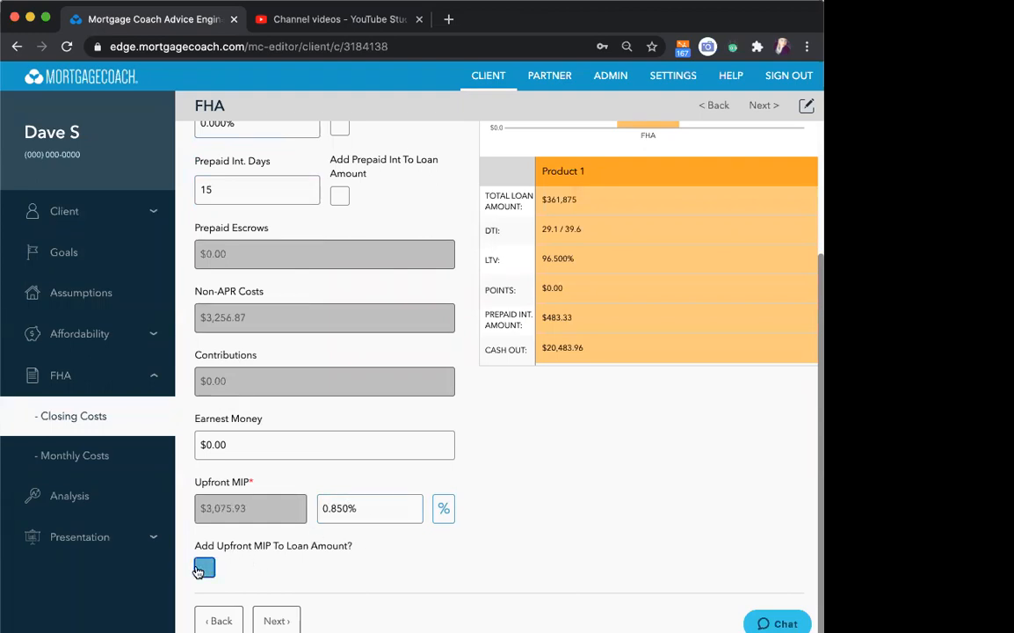
click(274, 621)
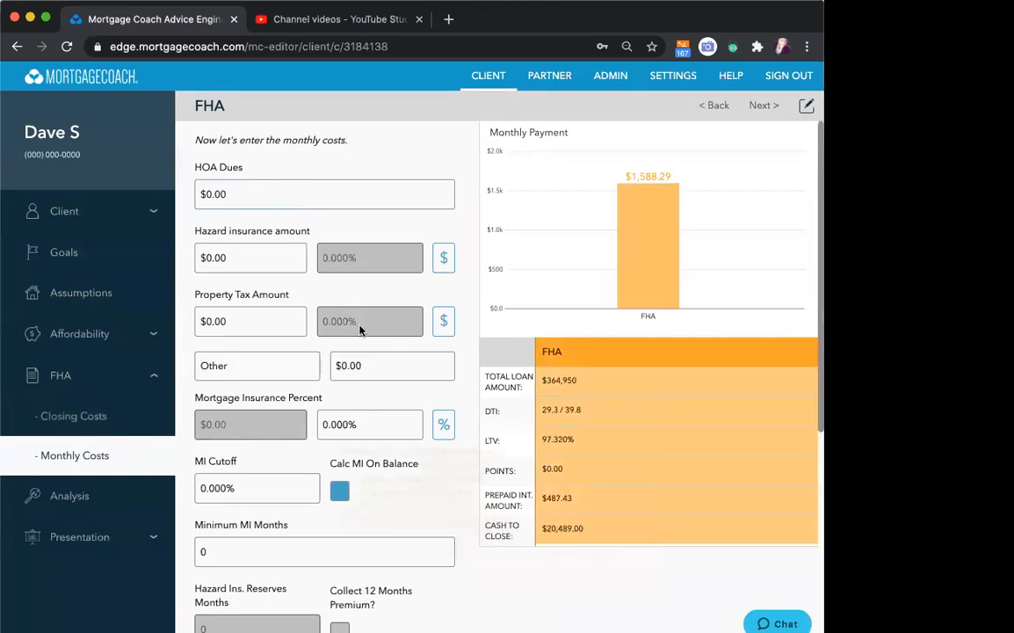
- Set the FHA product's monthly hazard insurance to $80 and its property tax to 1.25% as a percentage
click(242, 251)
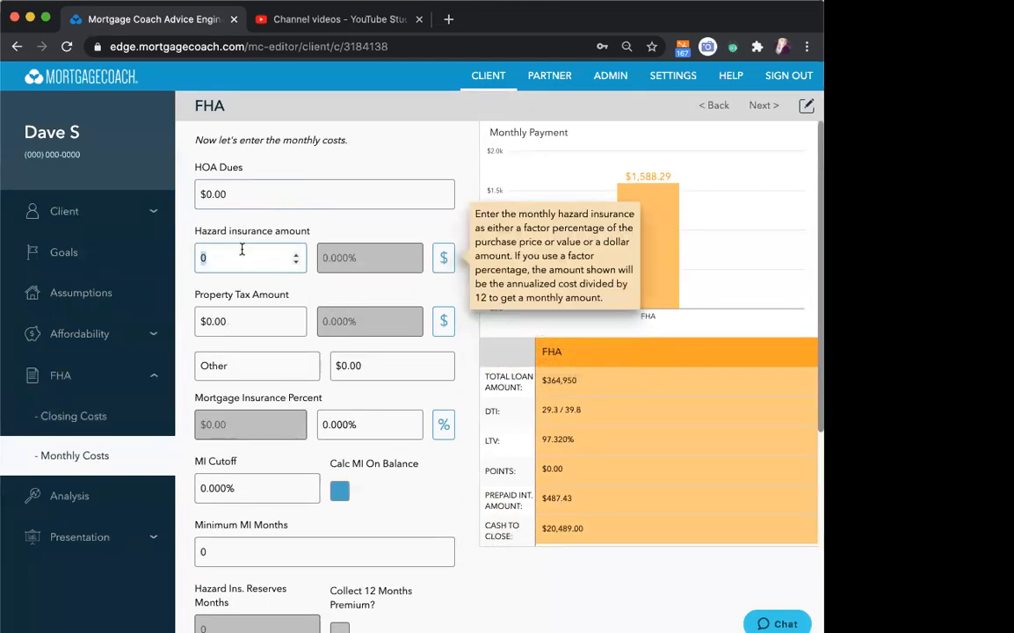
text(80)
key(Tab)
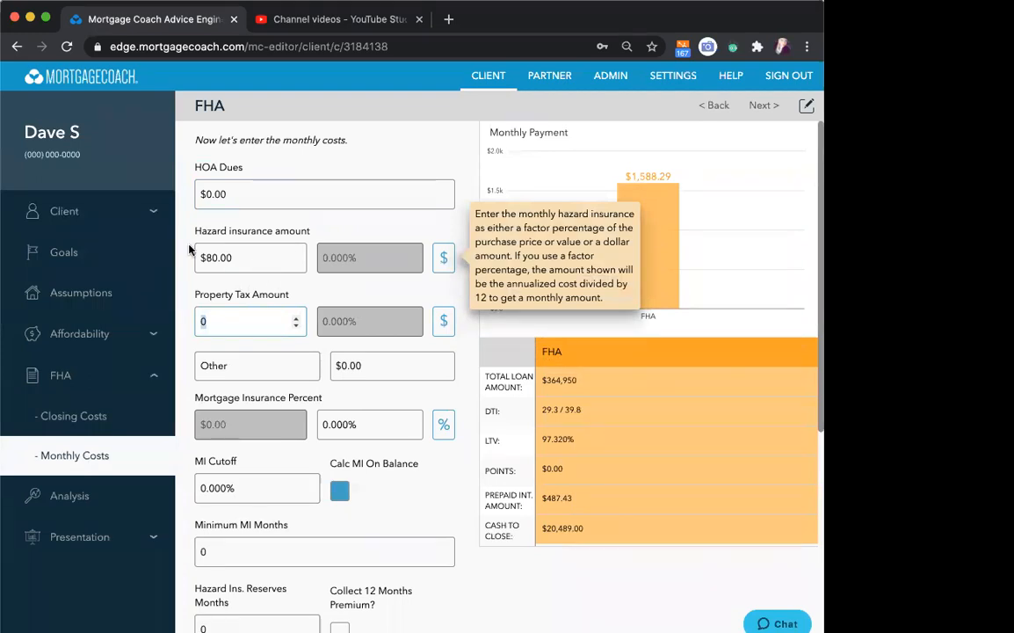
click(443, 323)
click(385, 321)
text(1.25)
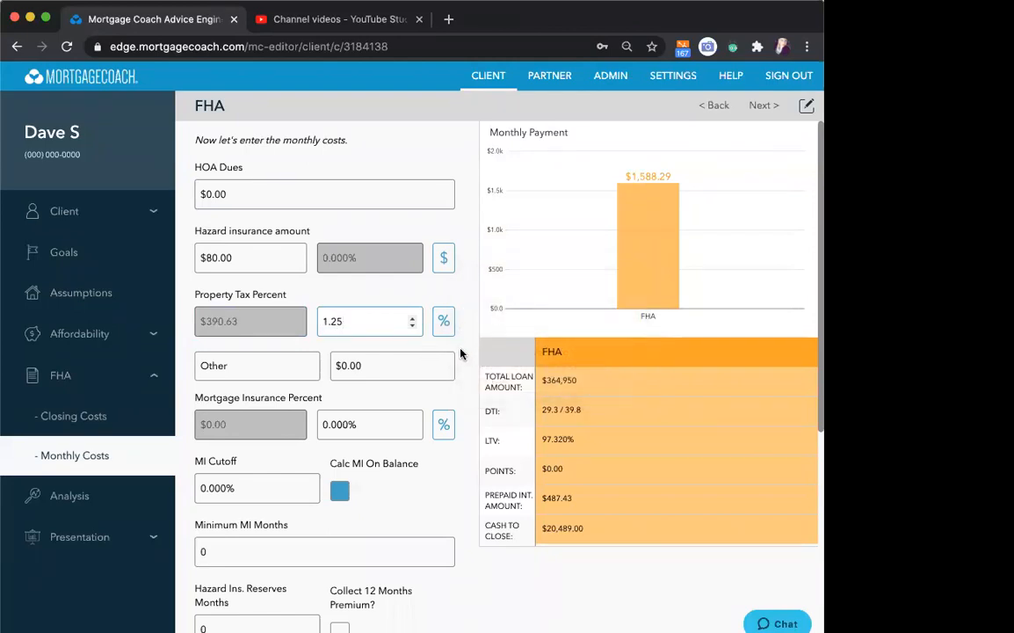
- Set the monthly mortgage insurance to 0.85% and the minimum MI months to 360
scroll(461, 354, down, 2)
click(366, 342)
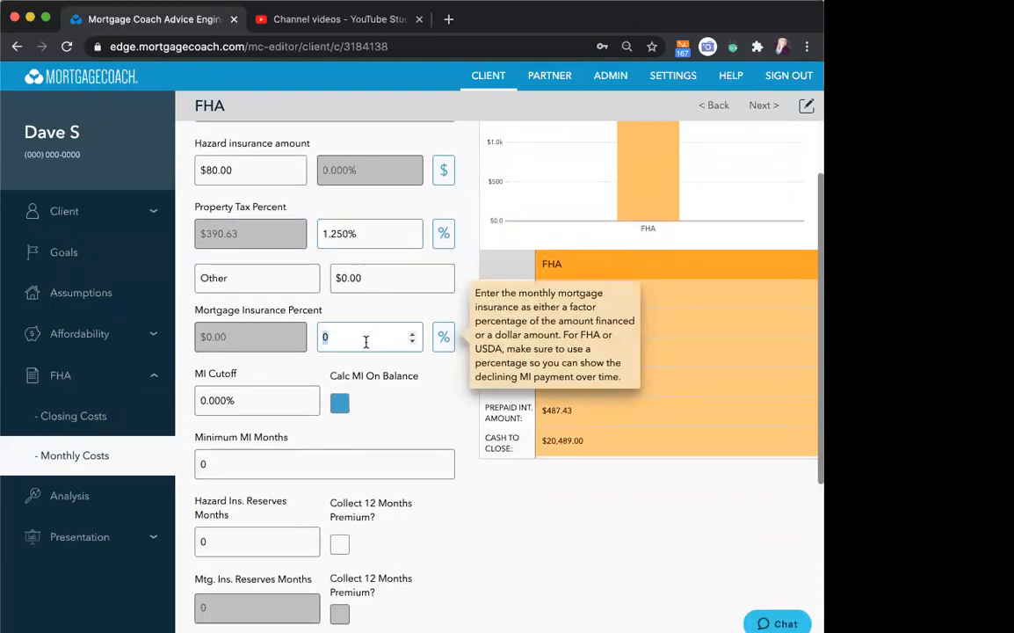
text(.8)
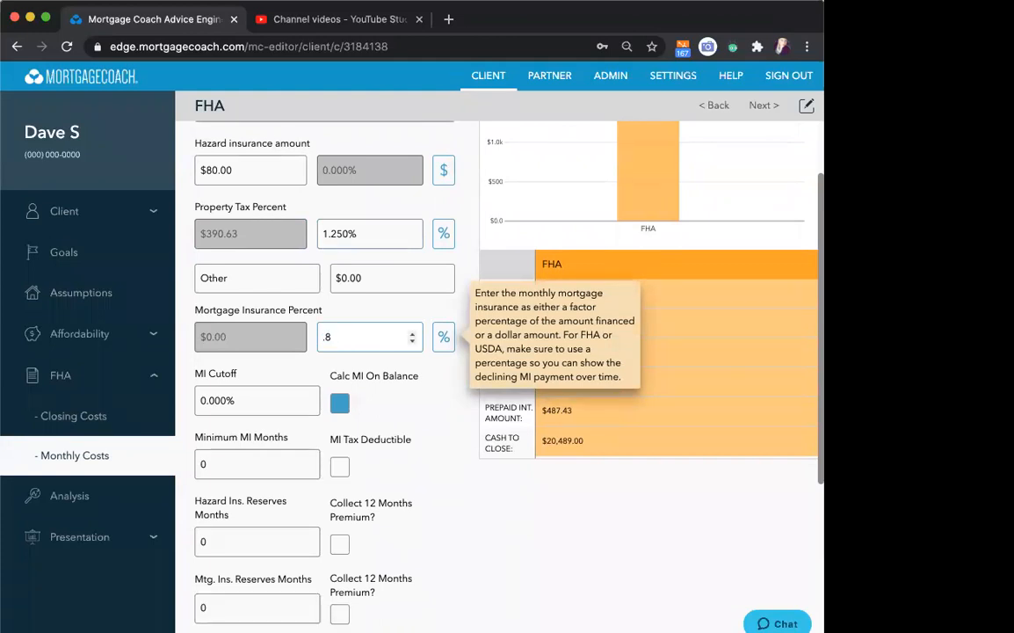
text(5)
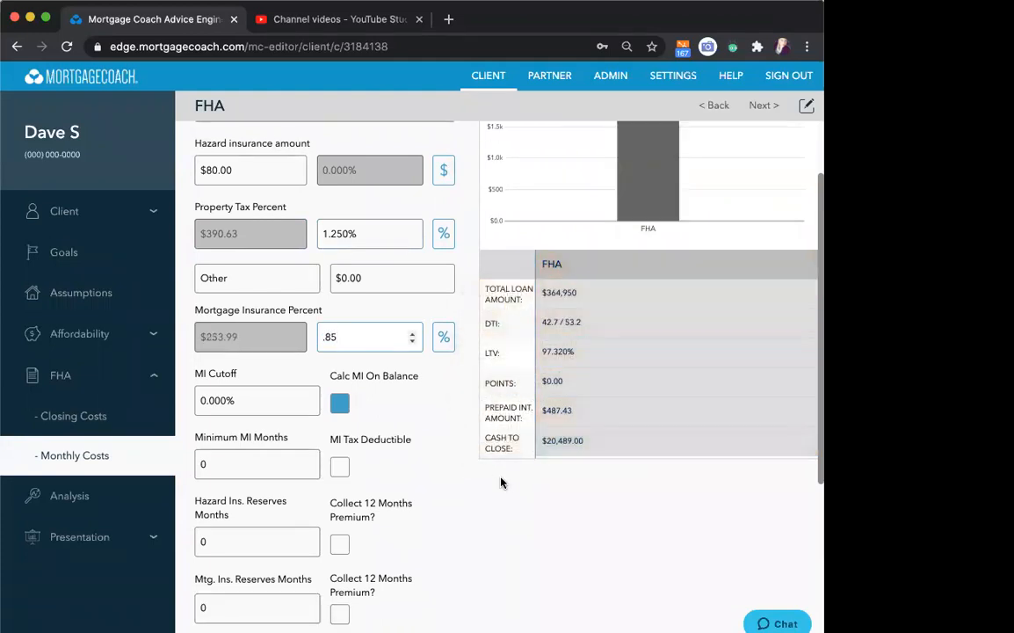
click(426, 487)
scroll(427, 487, down, 3)
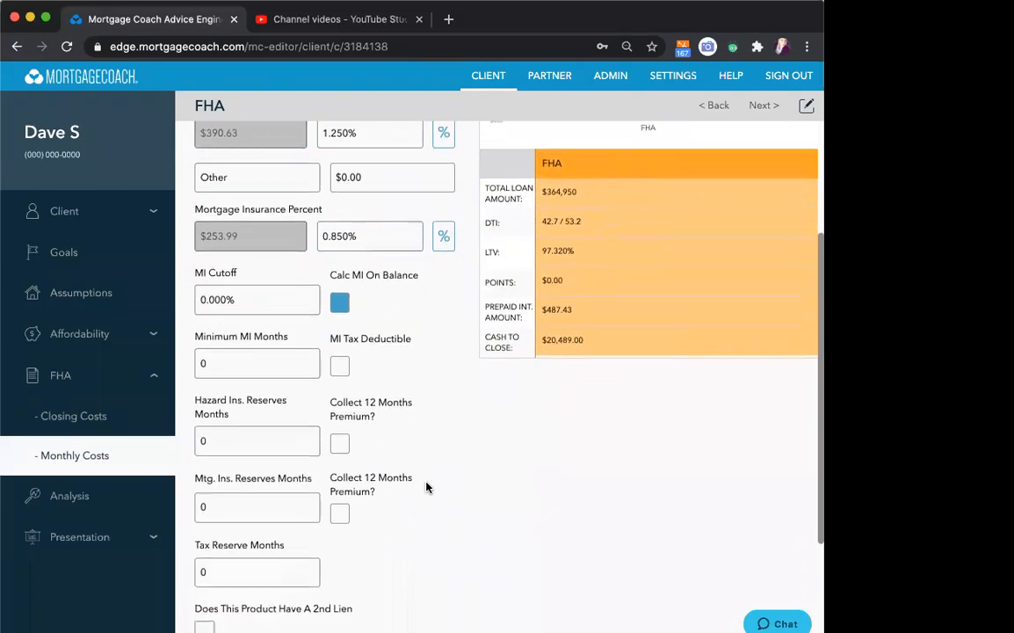
scroll(430, 500, down, 1)
mouse_move(373, 293)
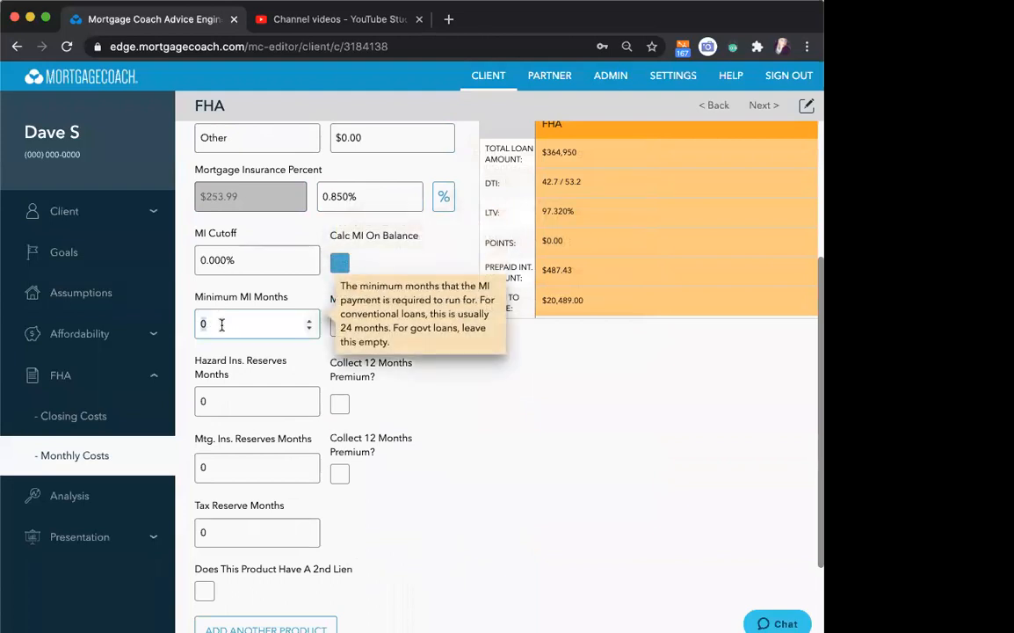
text(60)
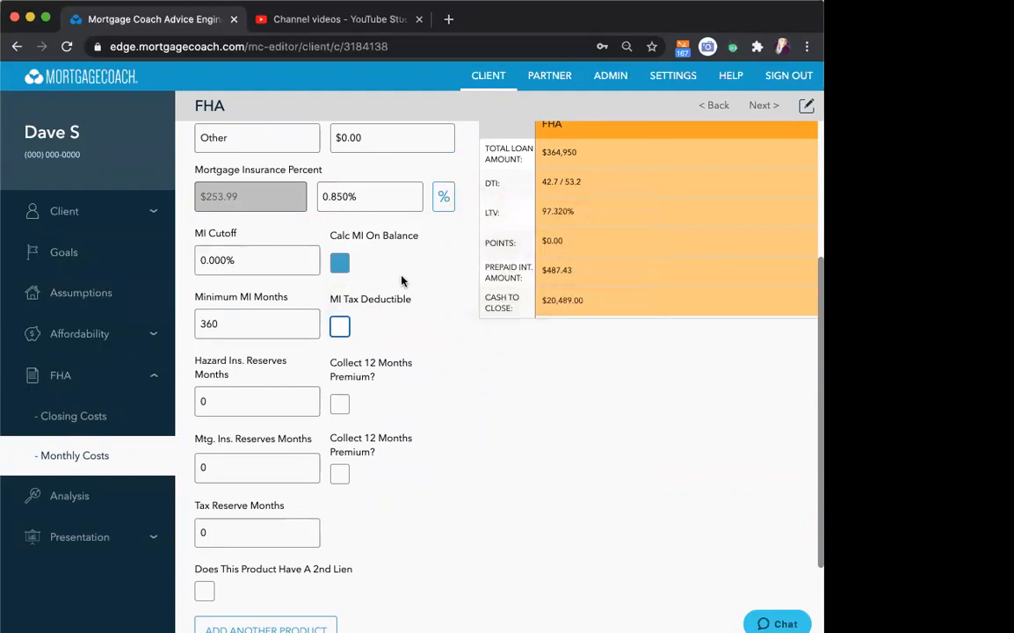
- Set 2 months of hazard insurance reserves with the 12-month premium collected, and 9 months of tax reserves
scroll(361, 247, down, 3)
click(239, 289)
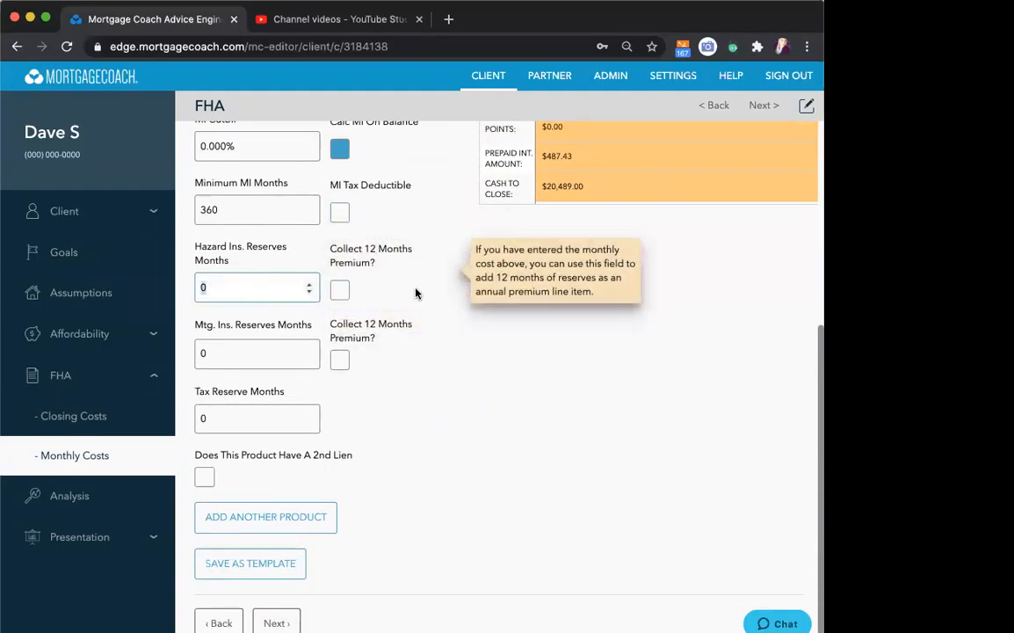
text(2)
click(341, 295)
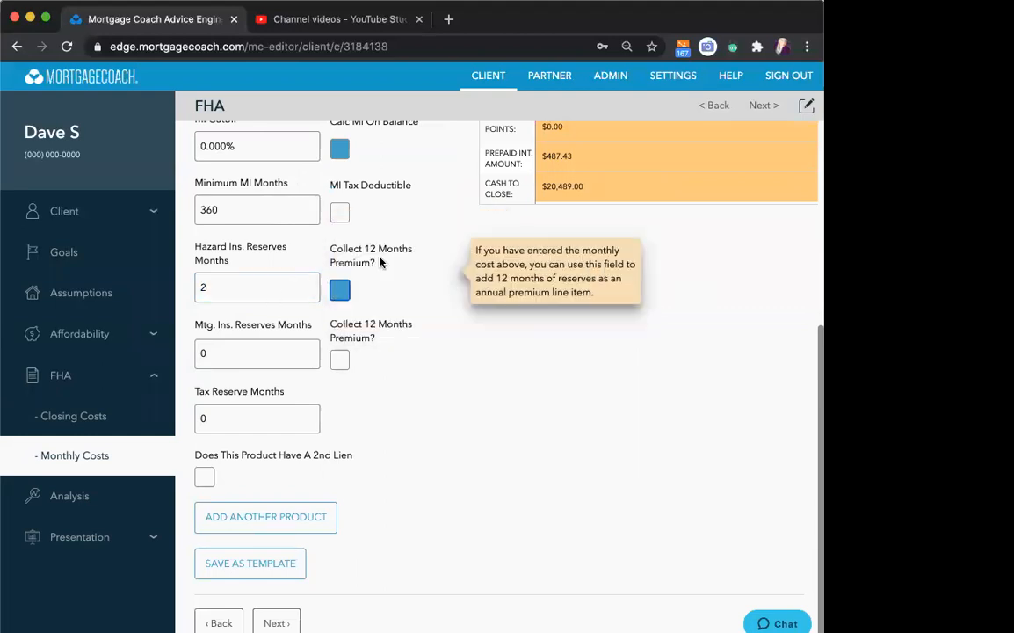
click(241, 417)
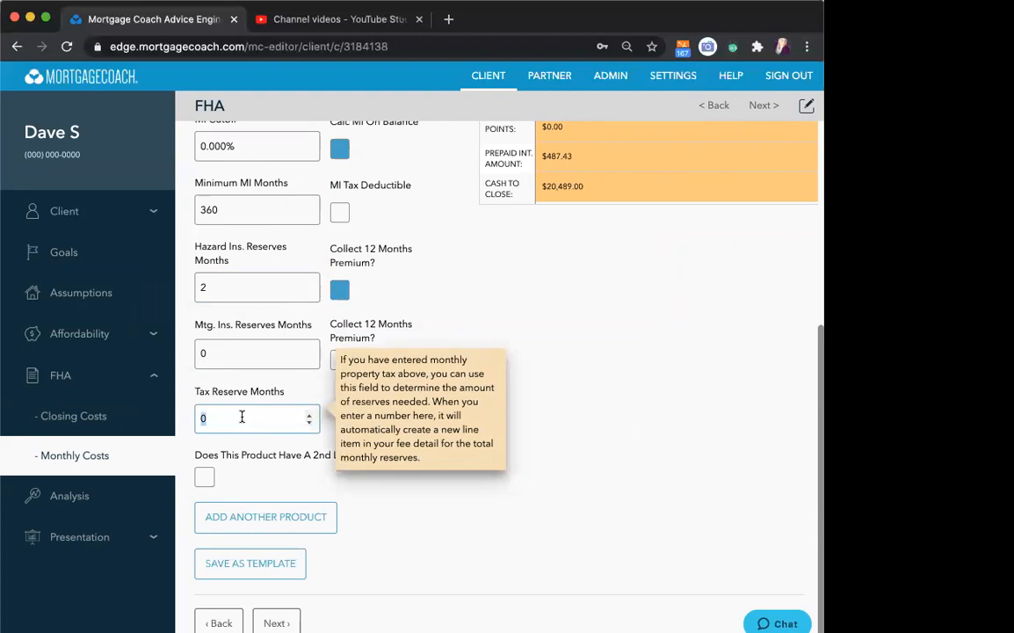
text(9)
scroll(370, 414, down, 1)
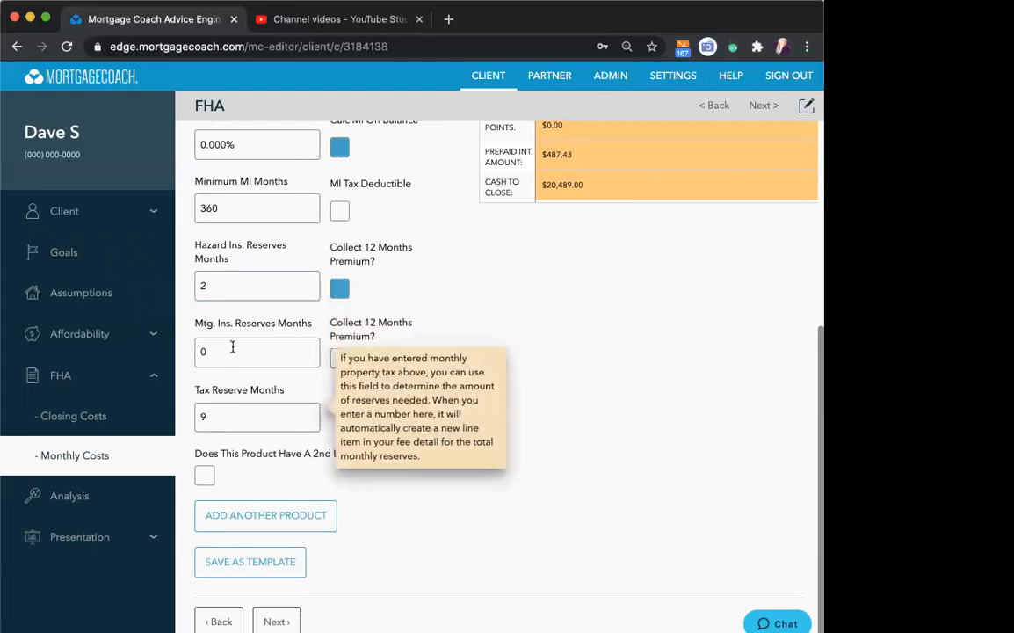
- Add another product named 5% Conv and copy its details from the FHA product
click(274, 517)
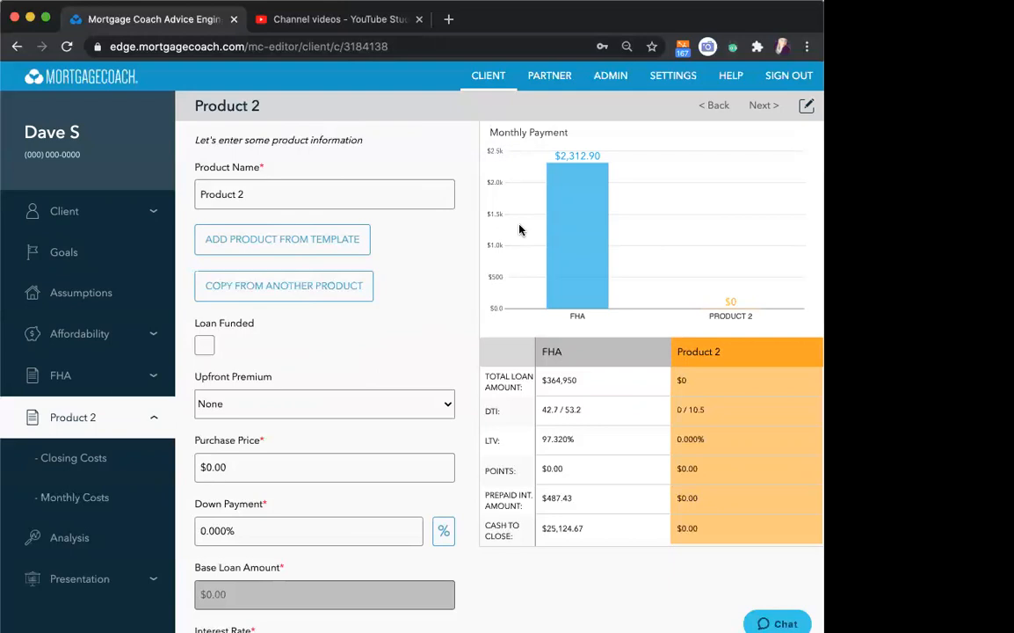
triple_click(369, 194)
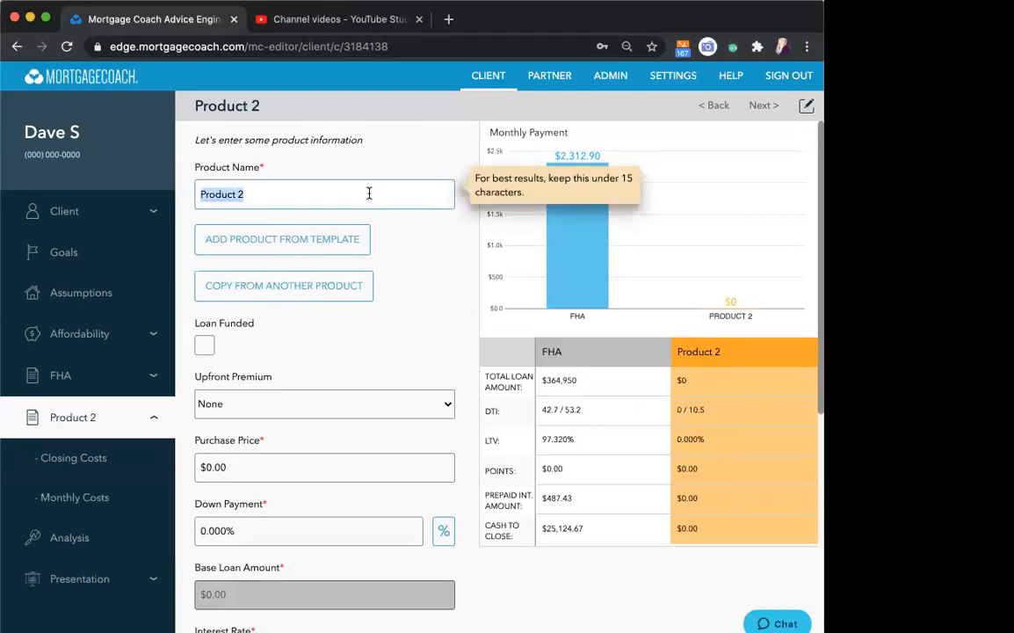
text(5% C)
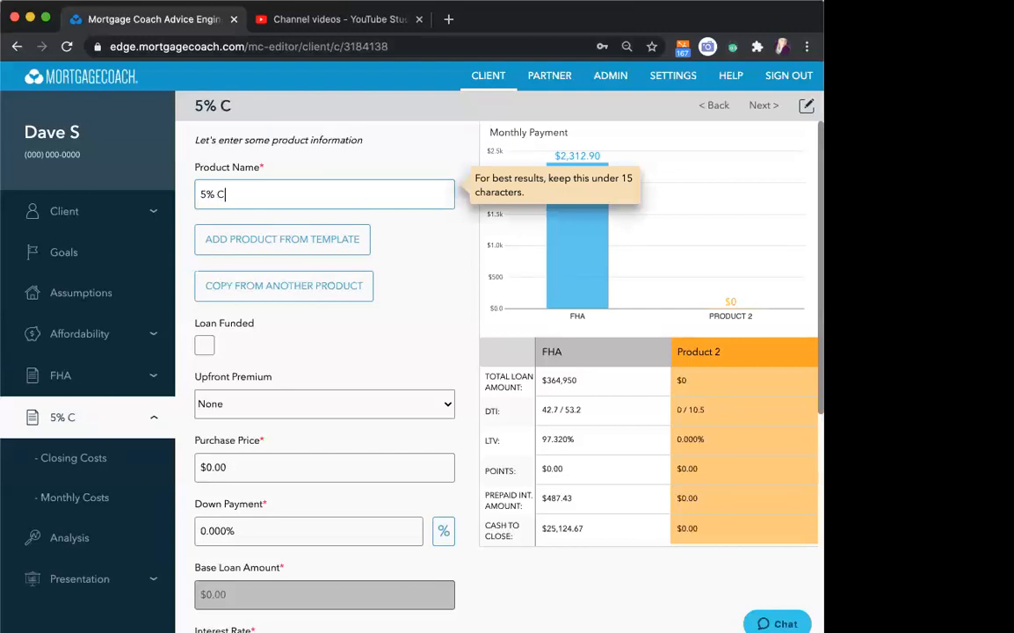
text(onv)
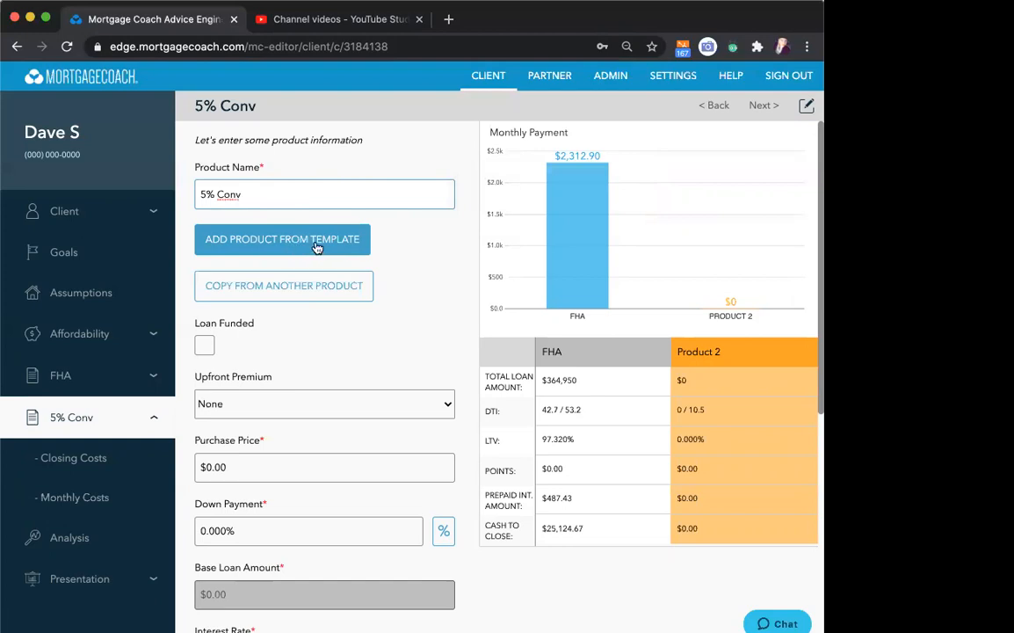
click(312, 292)
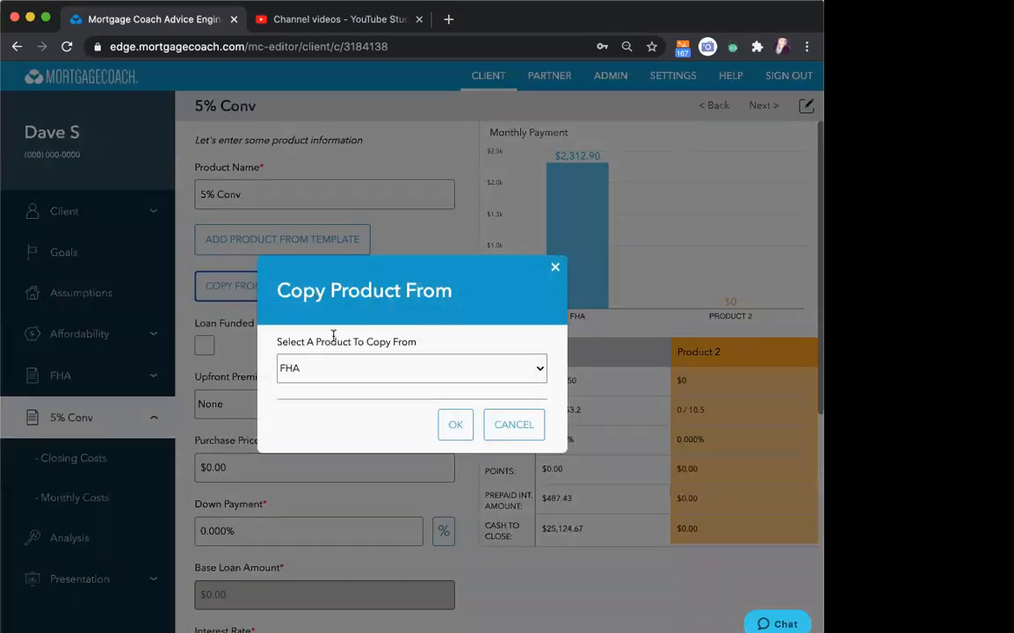
click(455, 427)
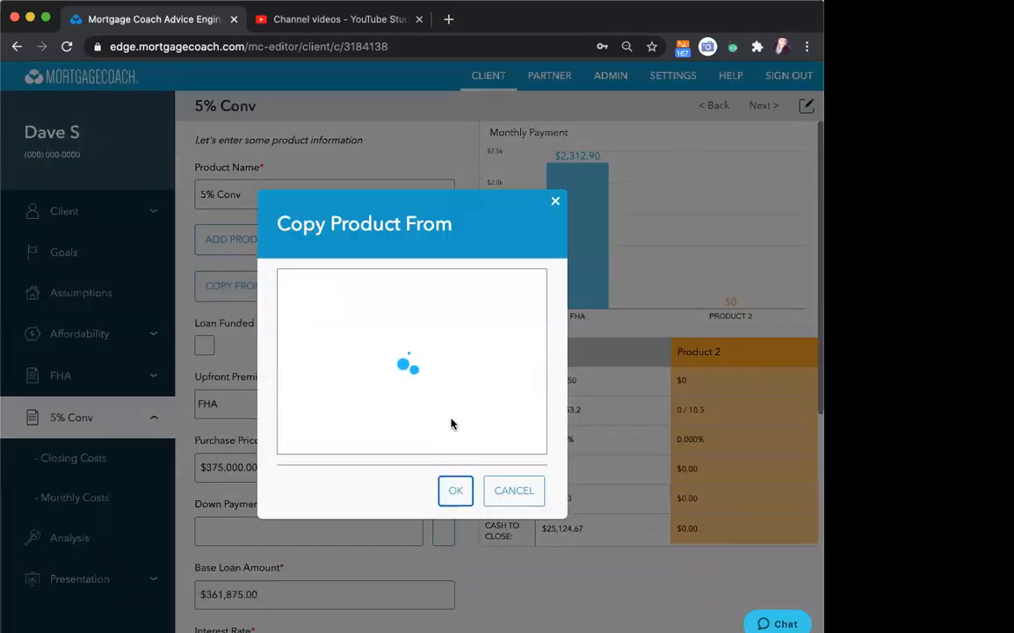
- Set the 5% Conv product's upfront premium to None, down payment to 5%, and interest rate to 3.125%
scroll(409, 351, down, 3)
click(444, 297)
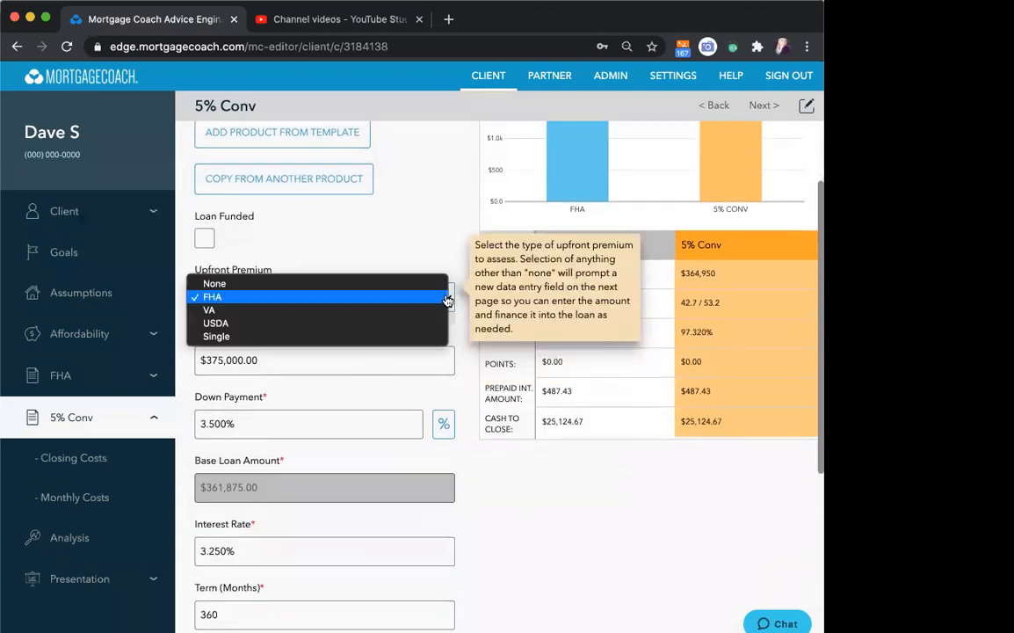
click(393, 284)
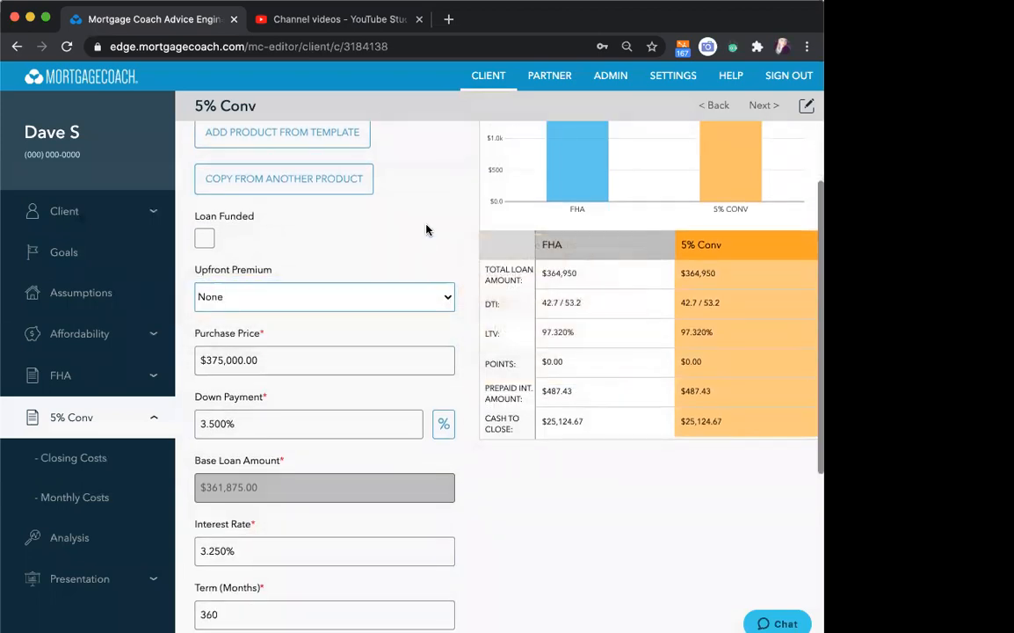
scroll(422, 229, down, 5)
click(418, 228)
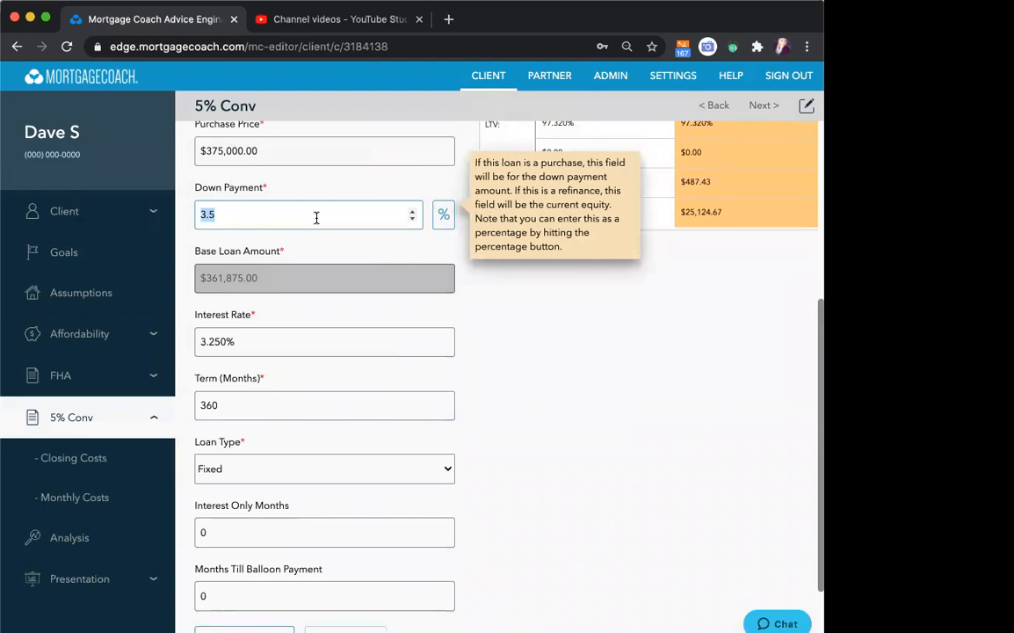
text(5)
click(285, 354)
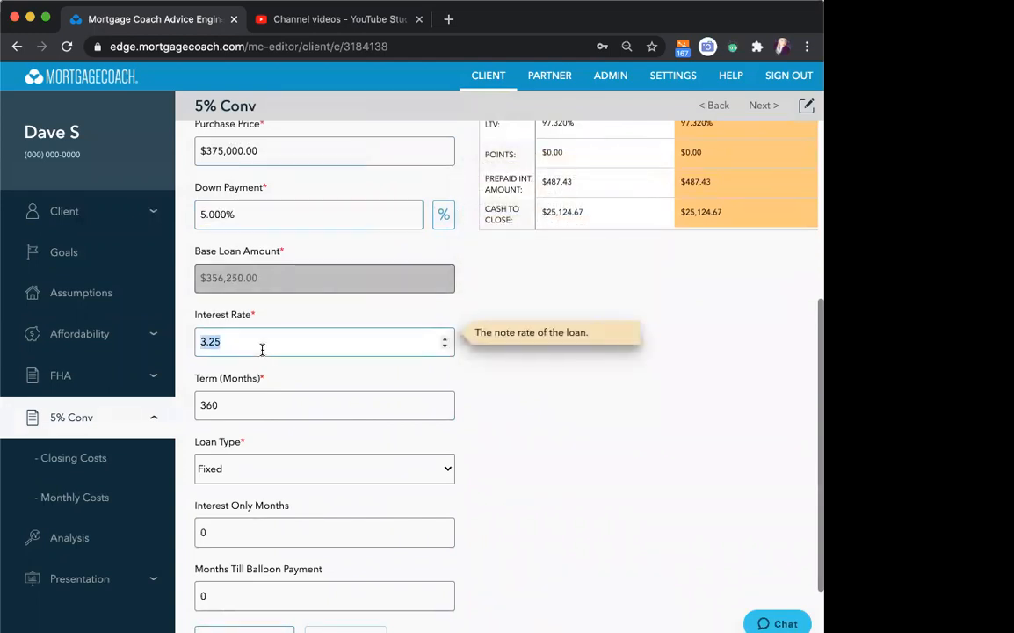
text(3.125)
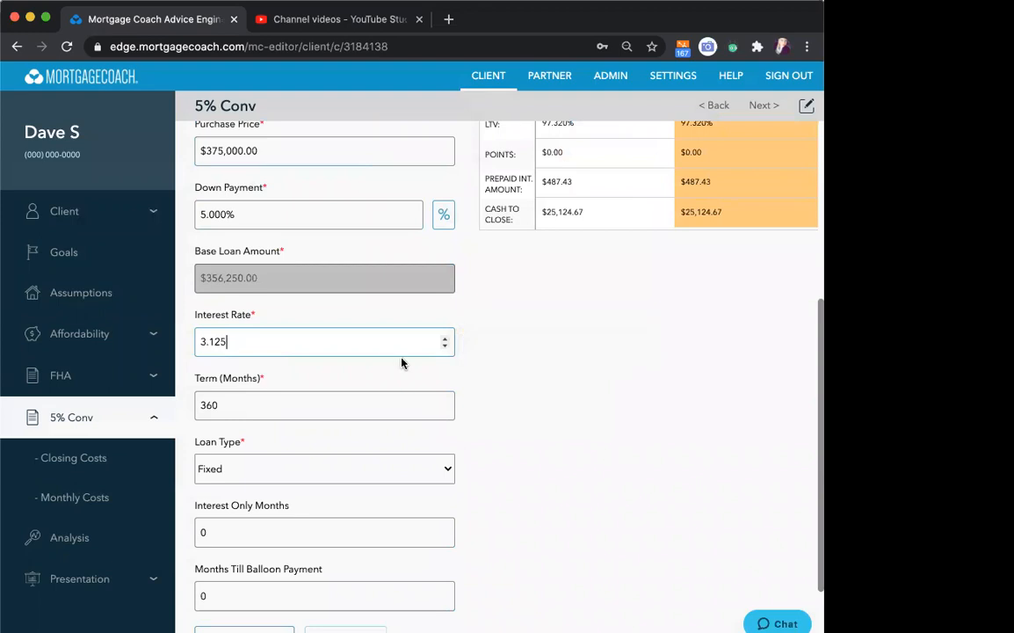
- Continue to the closing costs, review the copied fees in the closing cost details, and go on to the monthly costs
scroll(401, 361, down, 2)
click(276, 620)
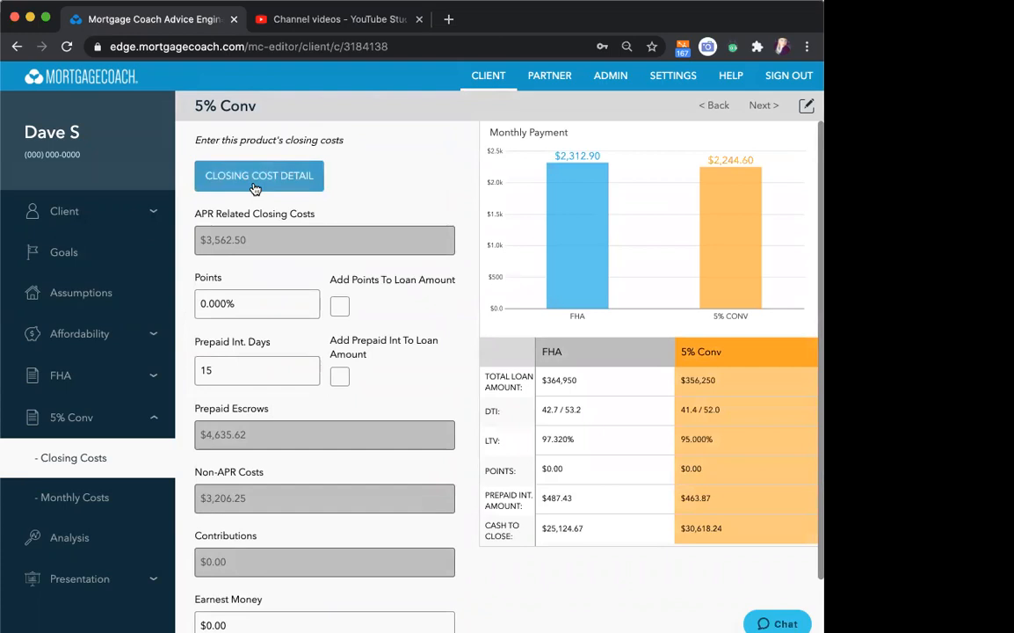
click(257, 185)
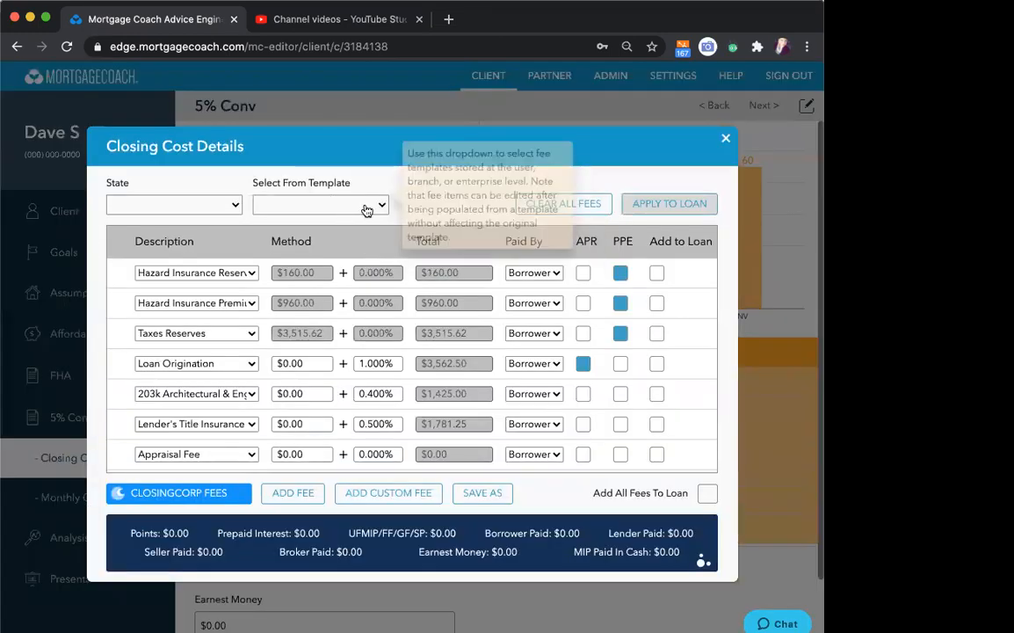
click(726, 139)
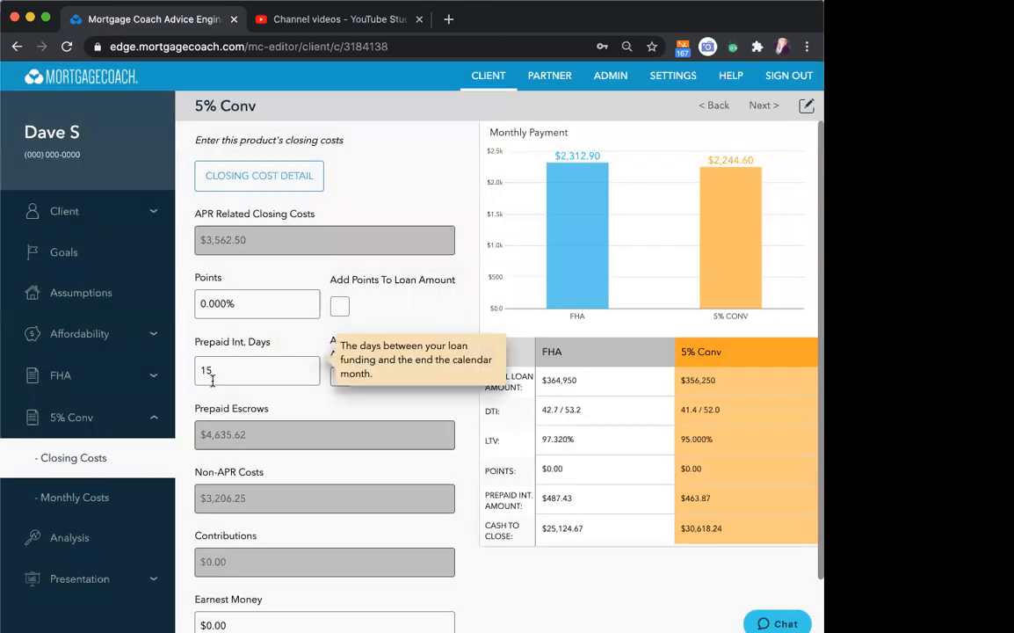
scroll(335, 381, down, 2)
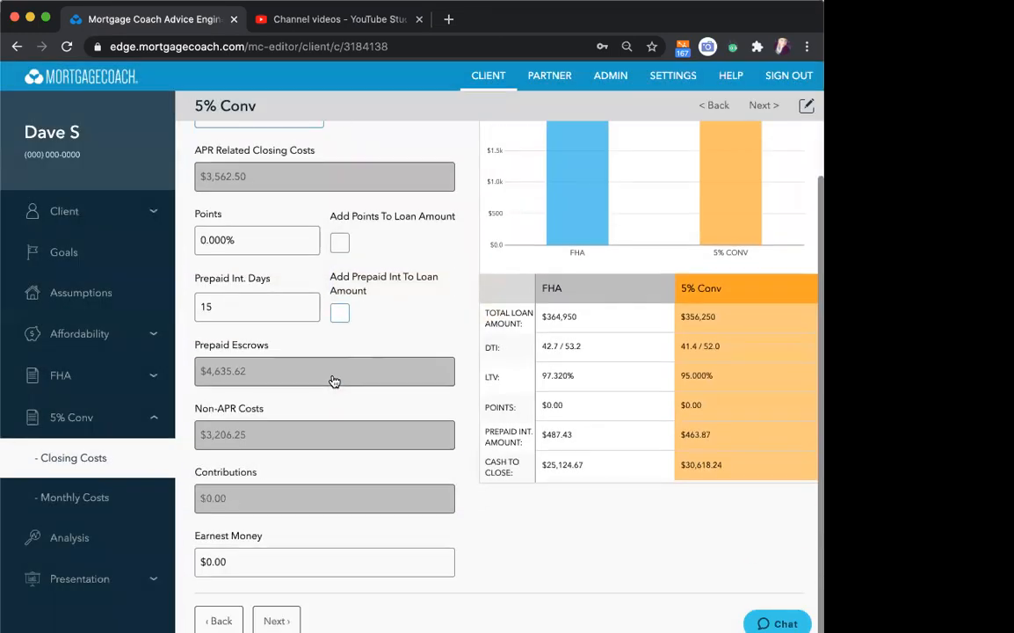
click(271, 620)
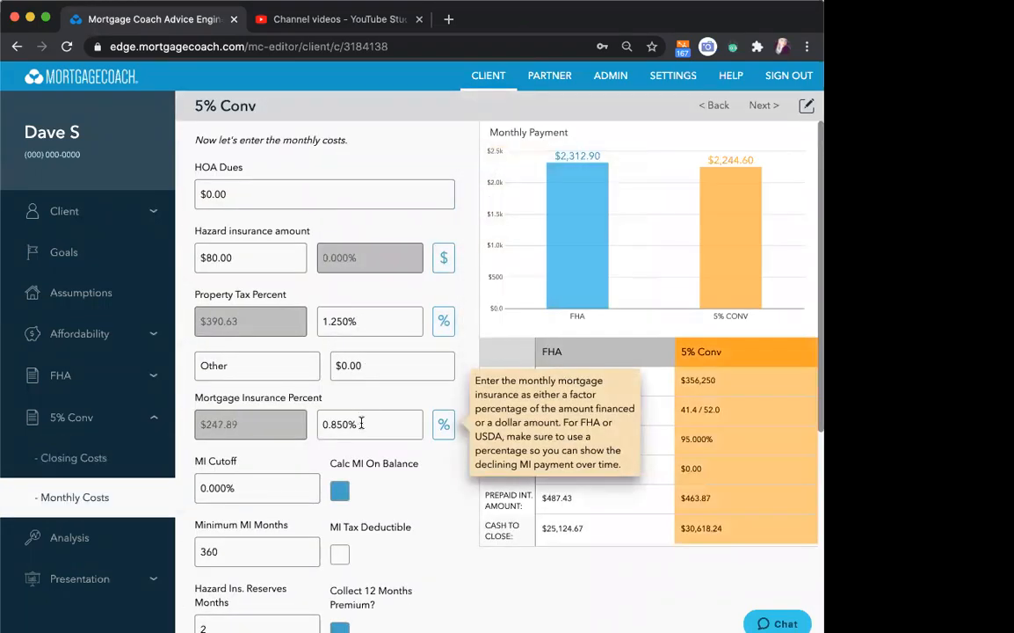
- Set the 5% Conv mortgage insurance to 0.67% and turn off calculating MI on the balance
click(362, 426)
key(BackSpace)
text(.67)
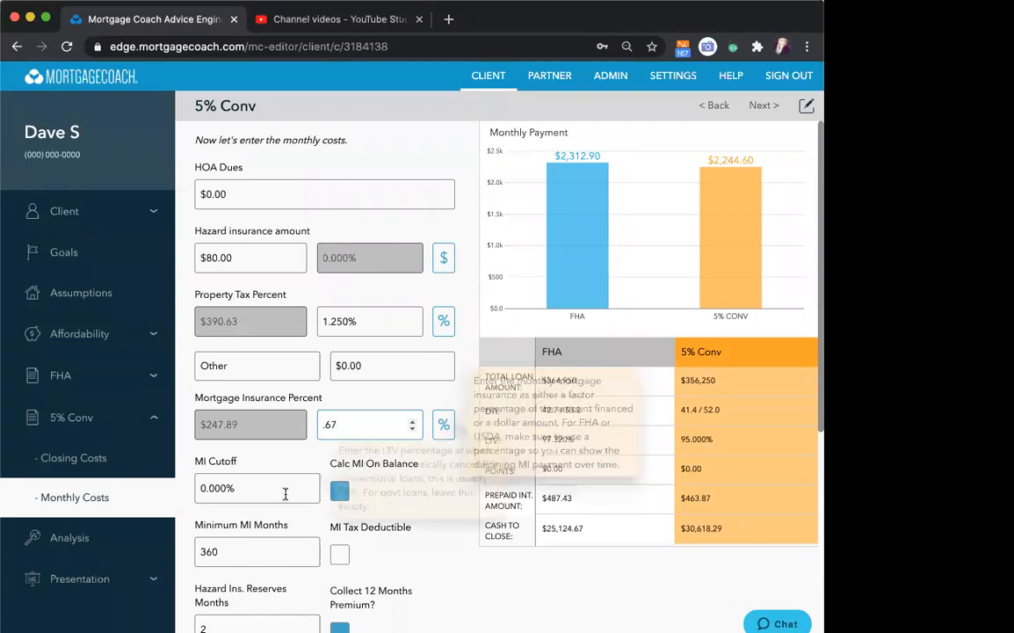
click(339, 489)
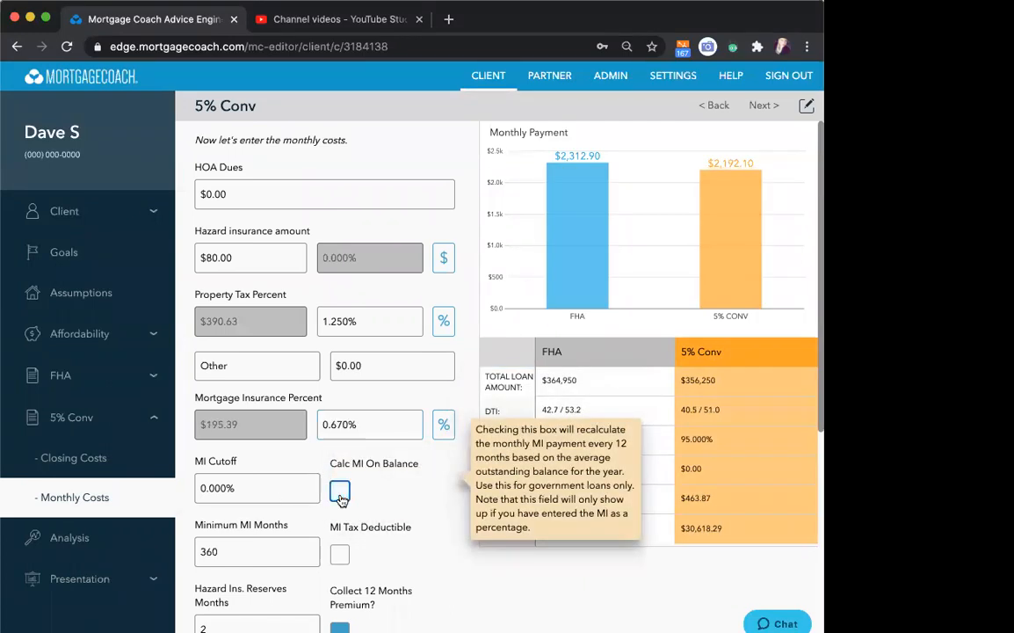
- Set the MI cutoff to 78% and the minimum MI months to 120
click(249, 492)
text(78)
click(249, 552)
text(120)
key(Tab)
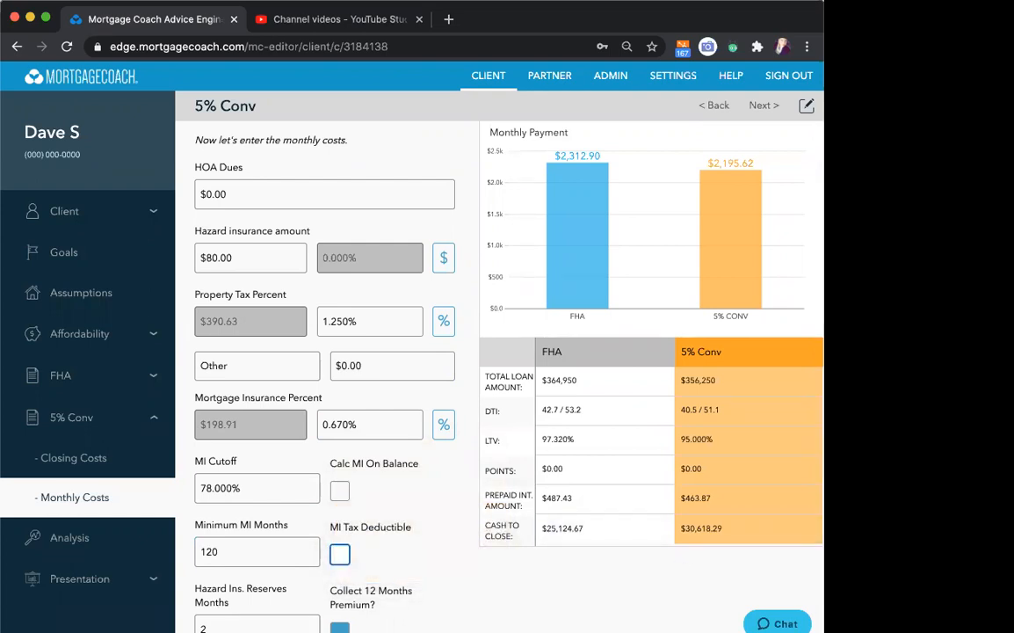
scroll(448, 541, down, 3)
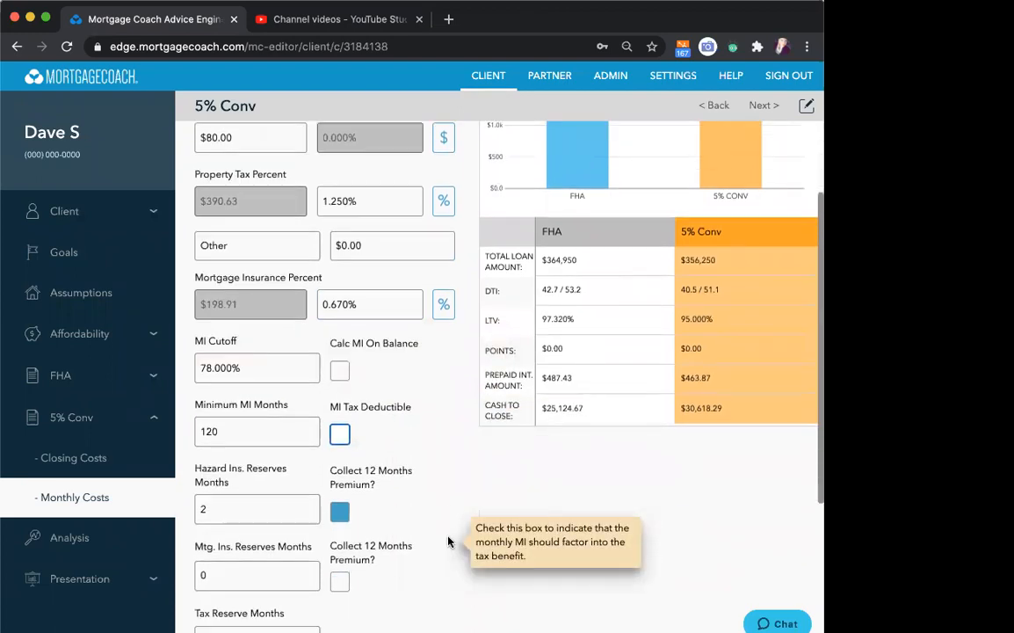
scroll(447, 536, down, 3)
scroll(441, 496, up, 6)
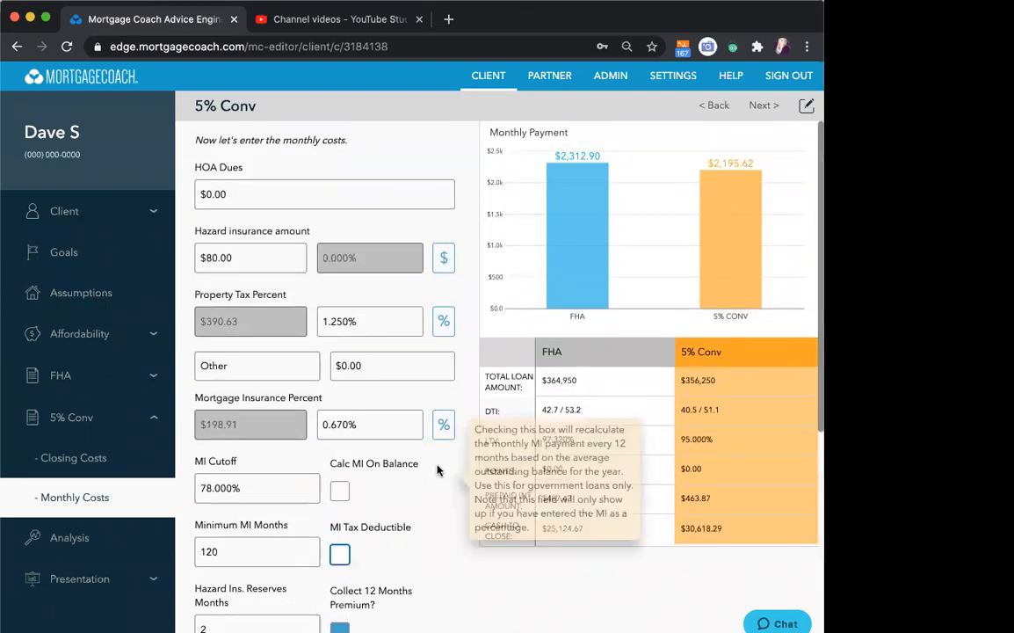
scroll(436, 471, down, 8)
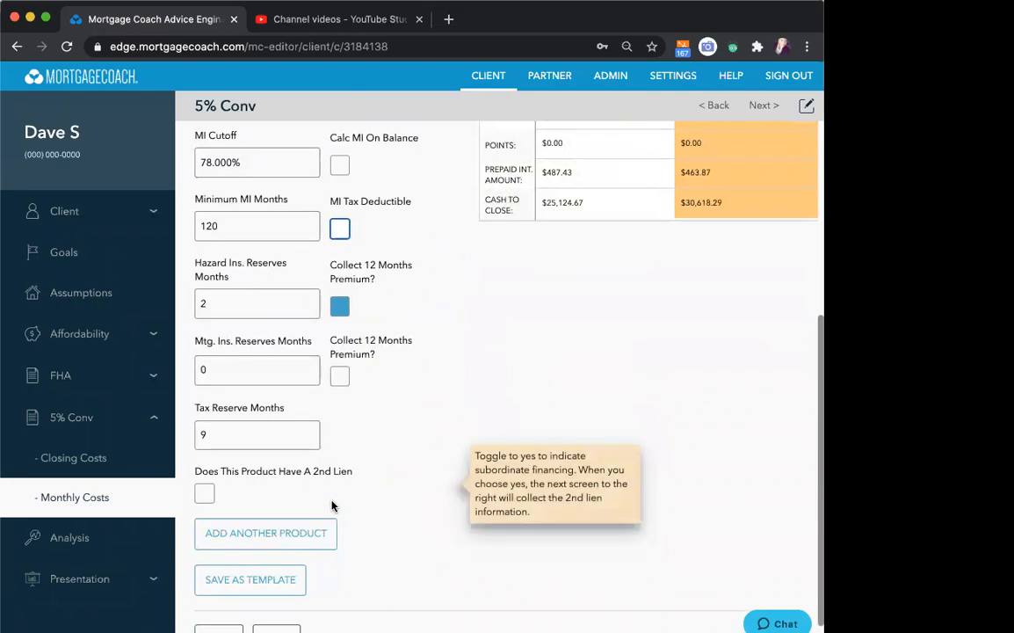
- Add another product to the comparison and name it "FHA - 3% HN"
click(275, 538)
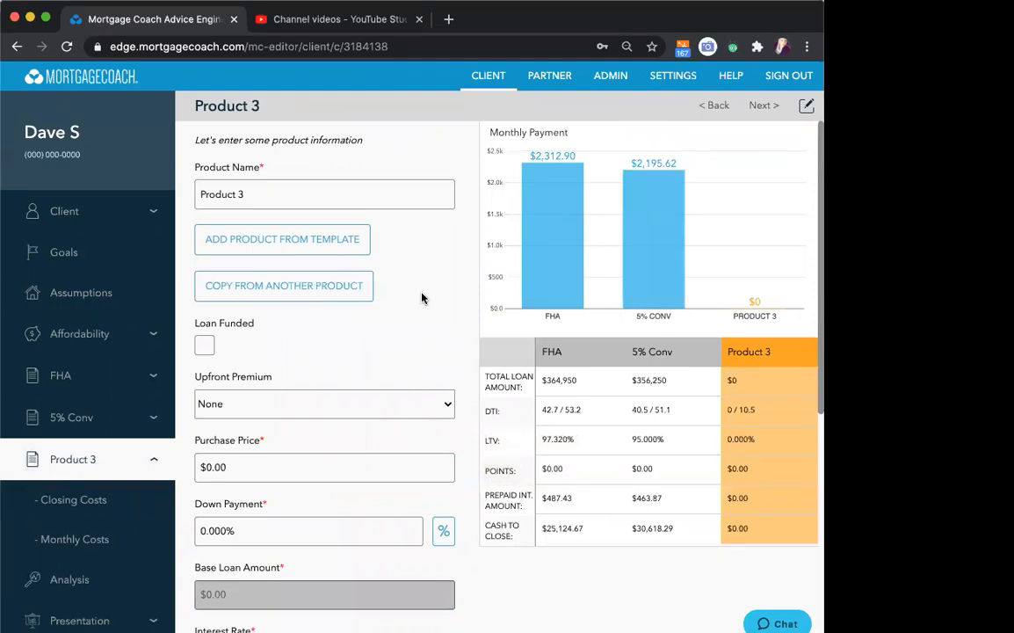
mouse_move(554, 257)
mouse_move(663, 216)
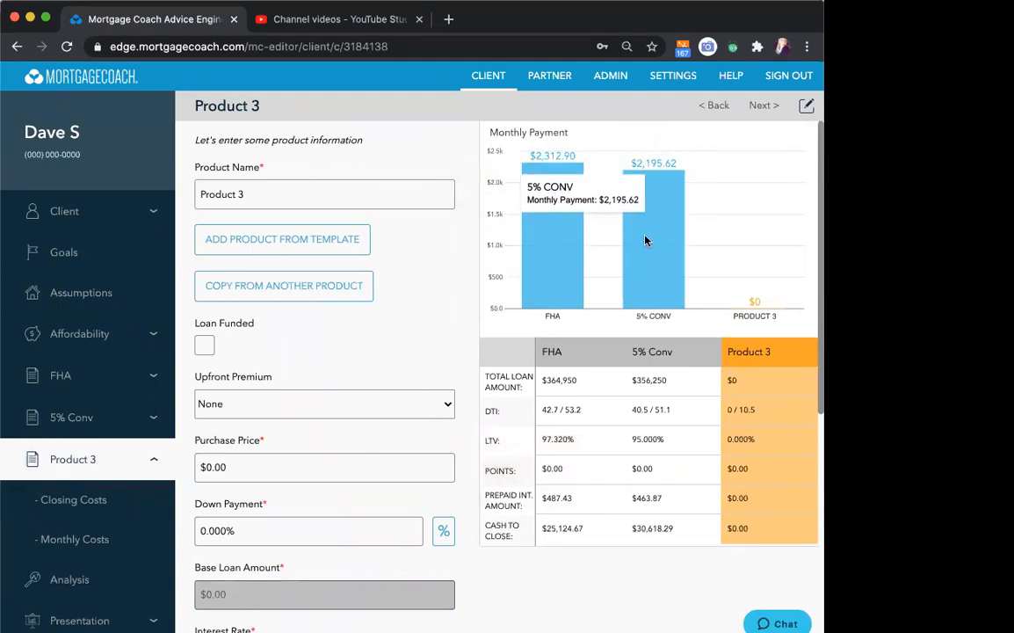
triple_click(291, 195)
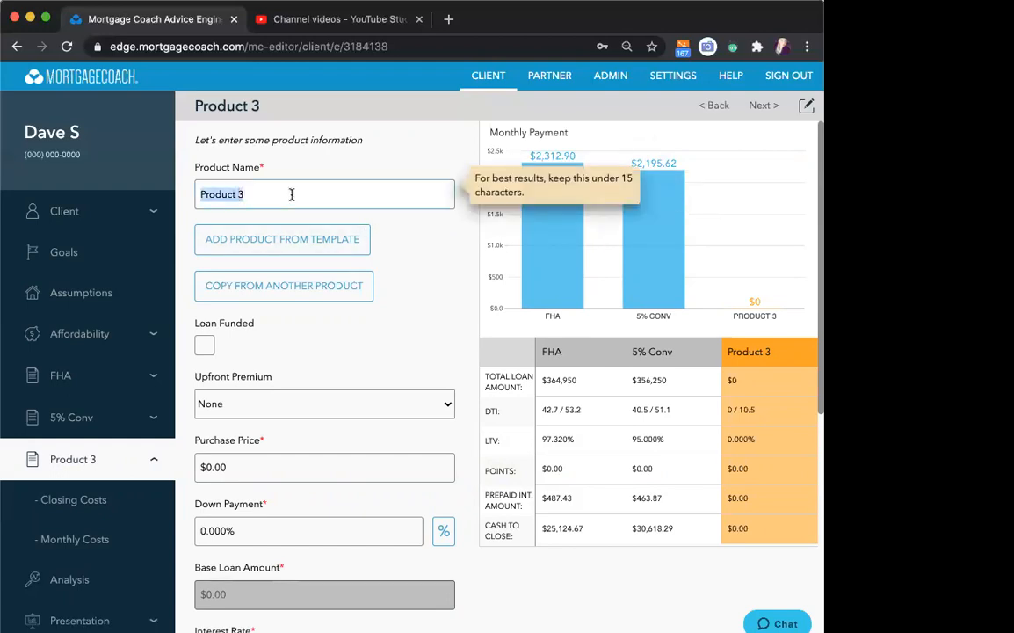
text(FHA)
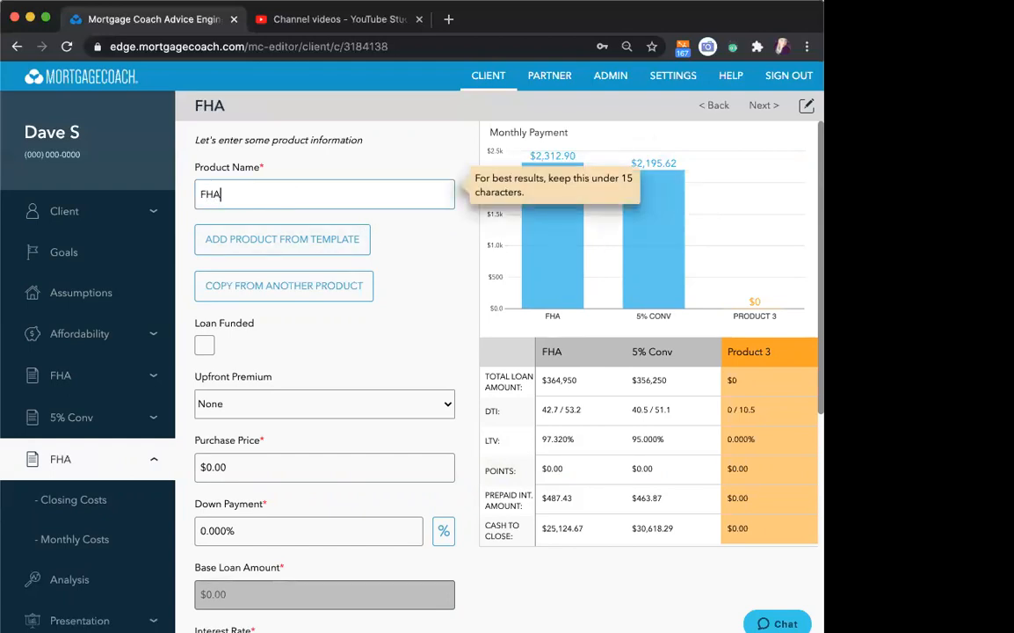
text( - 3% H)
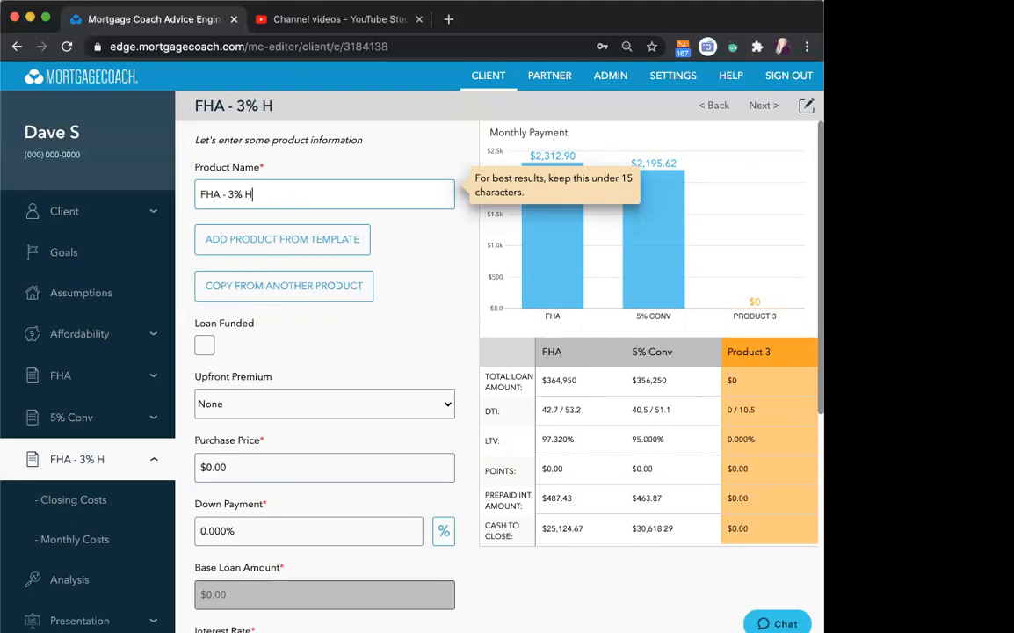
text(N)
- Copy the FHA product's details into the FHA - 3% HN product and continue to its closing costs
click(293, 285)
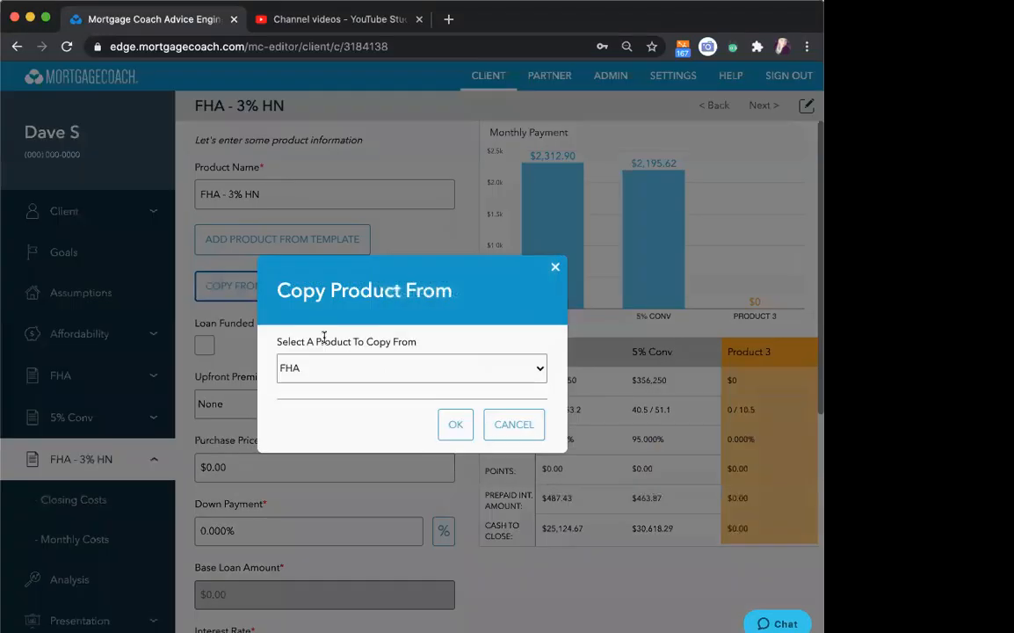
click(455, 423)
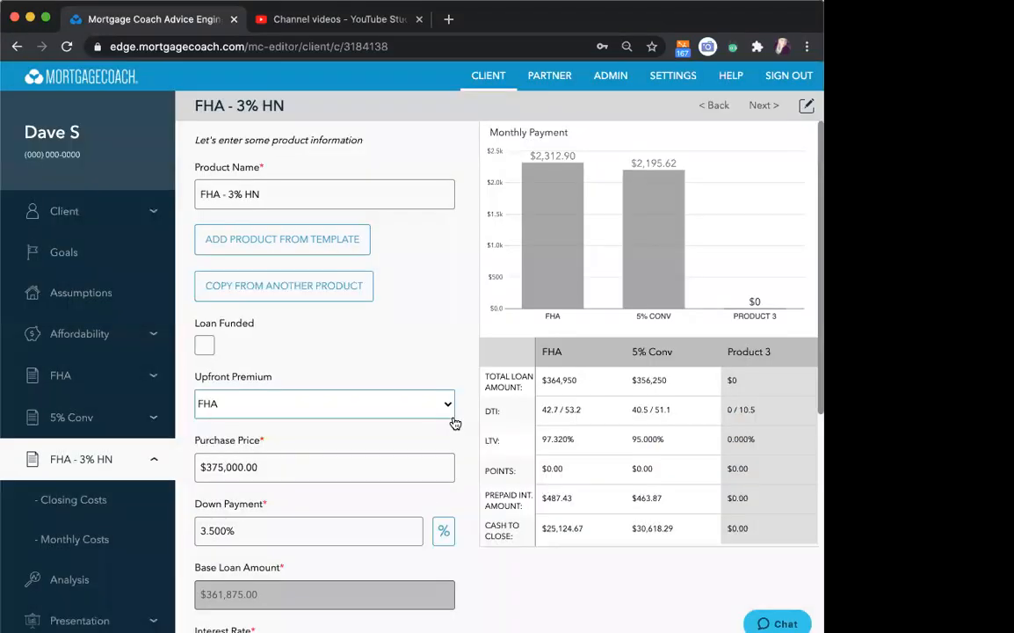
scroll(395, 338, down, 1)
scroll(395, 338, down, 3)
click(252, 290)
click(233, 413)
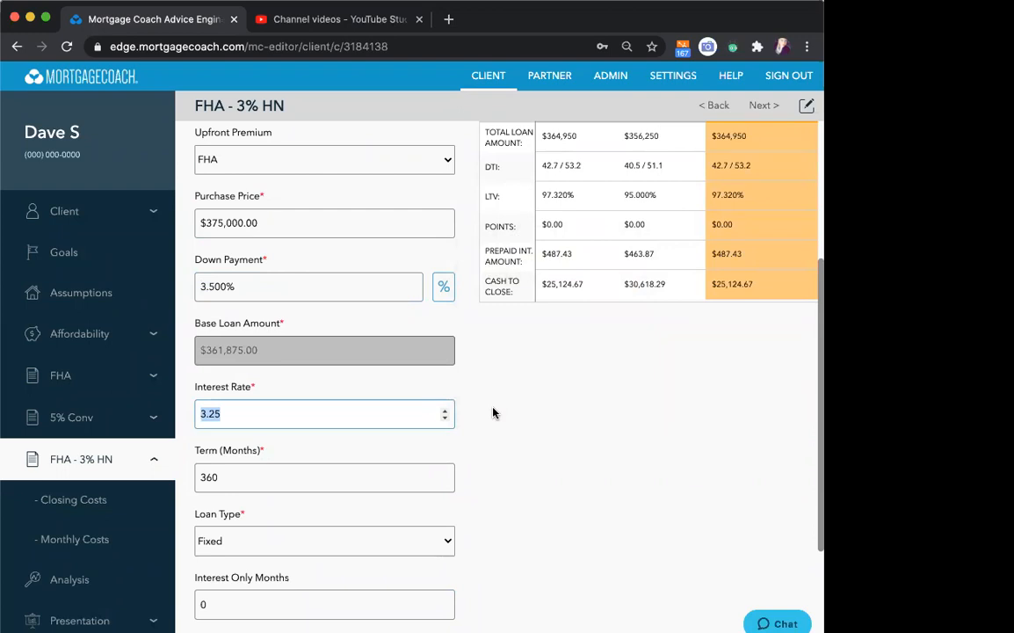
scroll(493, 413, down, 3)
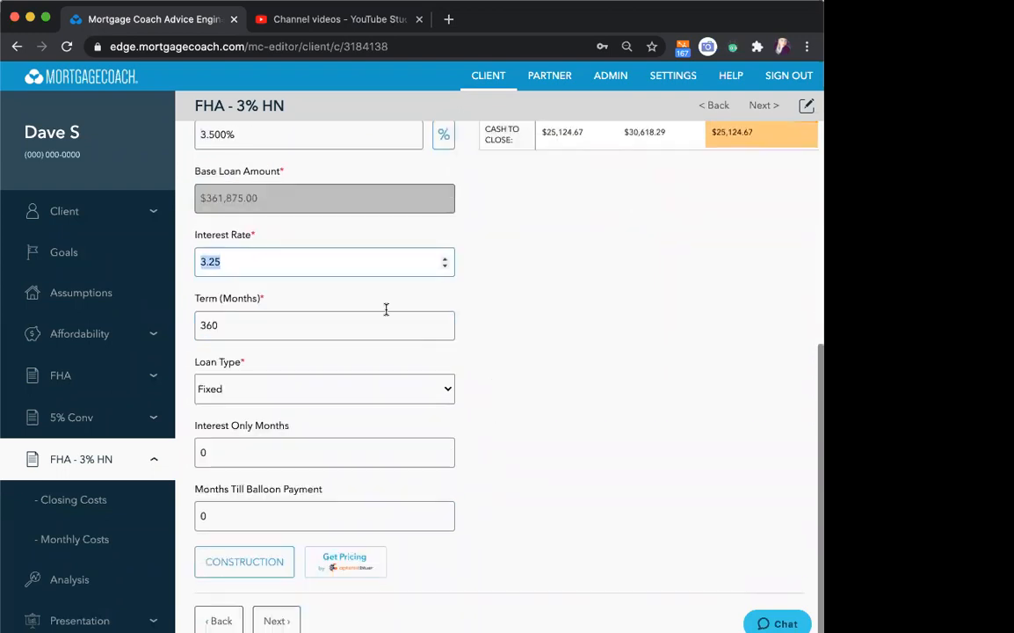
click(276, 621)
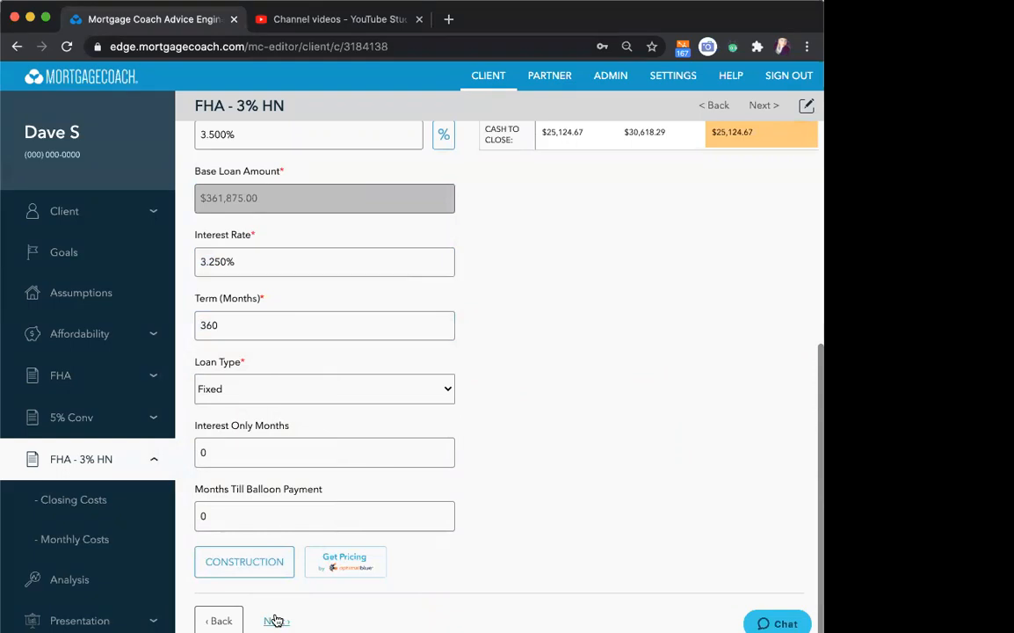
- In the closing cost details, add a Down Payment Assistance fee of 3% paid by the Broker
click(253, 176)
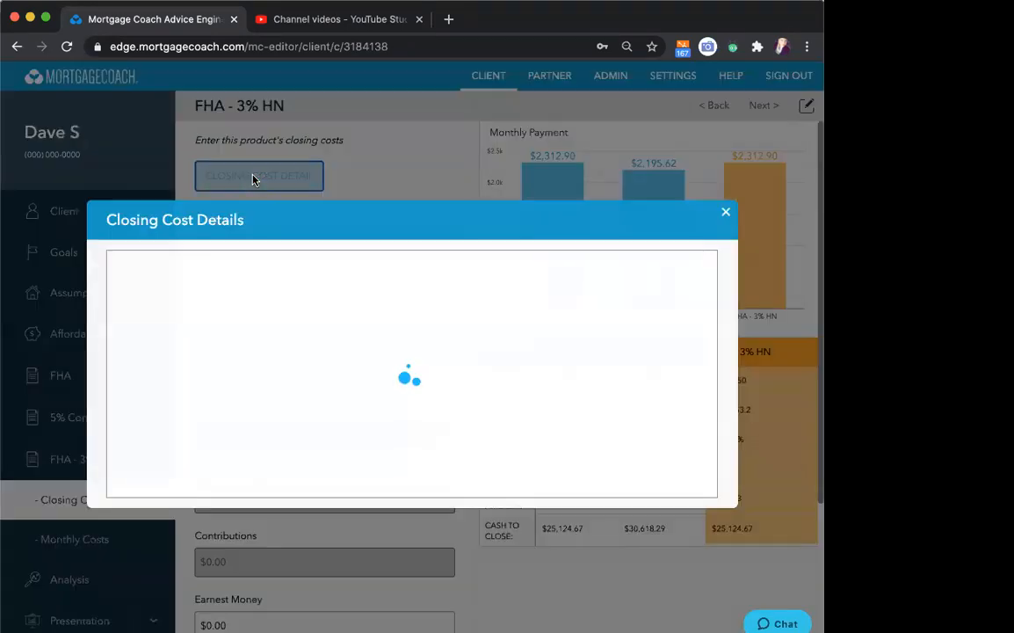
mouse_move(353, 185)
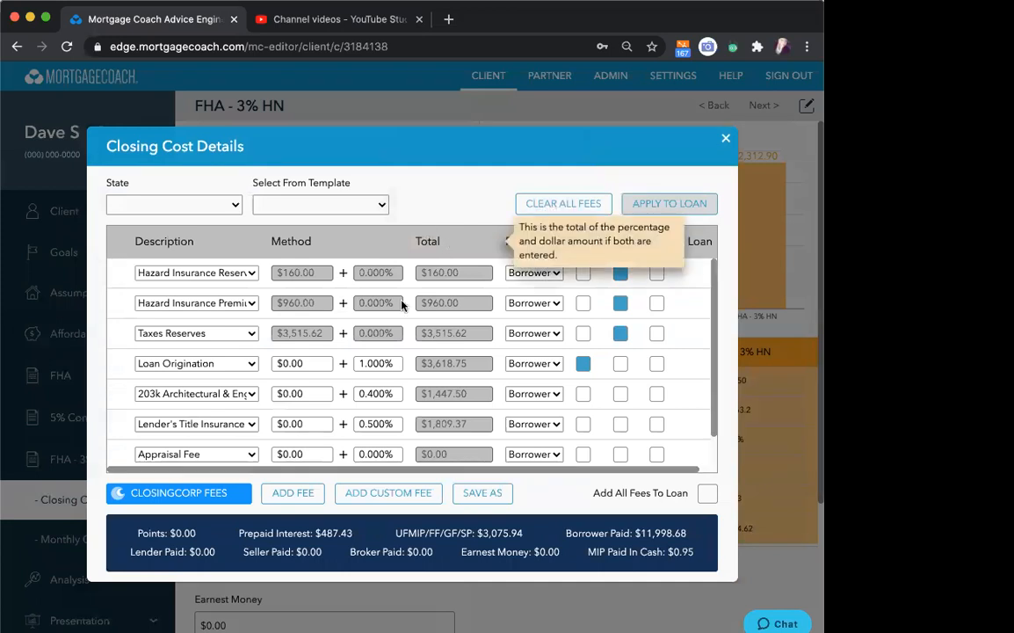
click(290, 492)
click(219, 456)
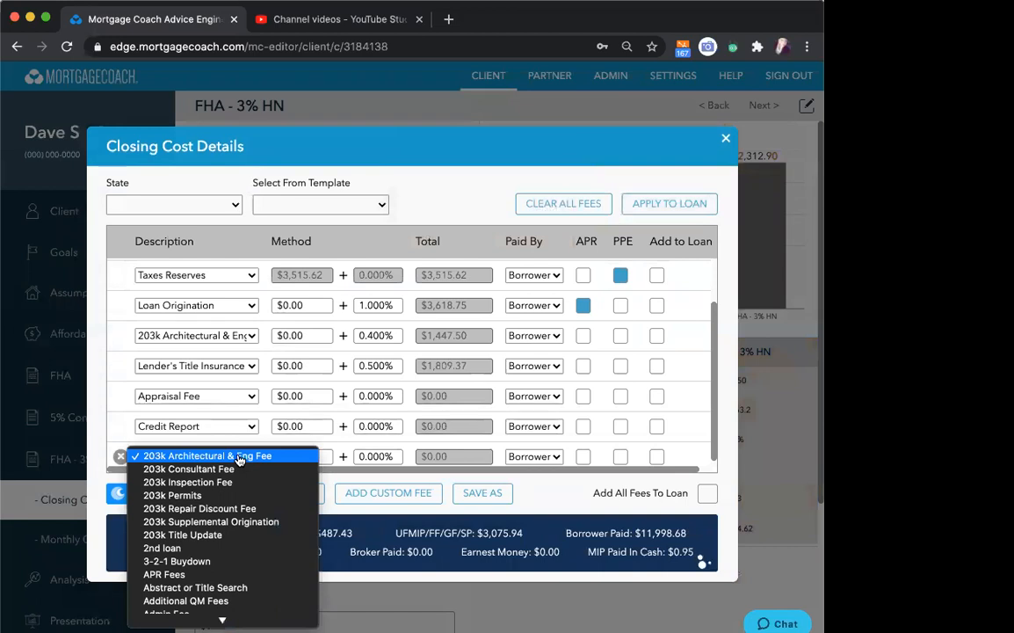
scroll(238, 460, down, 10)
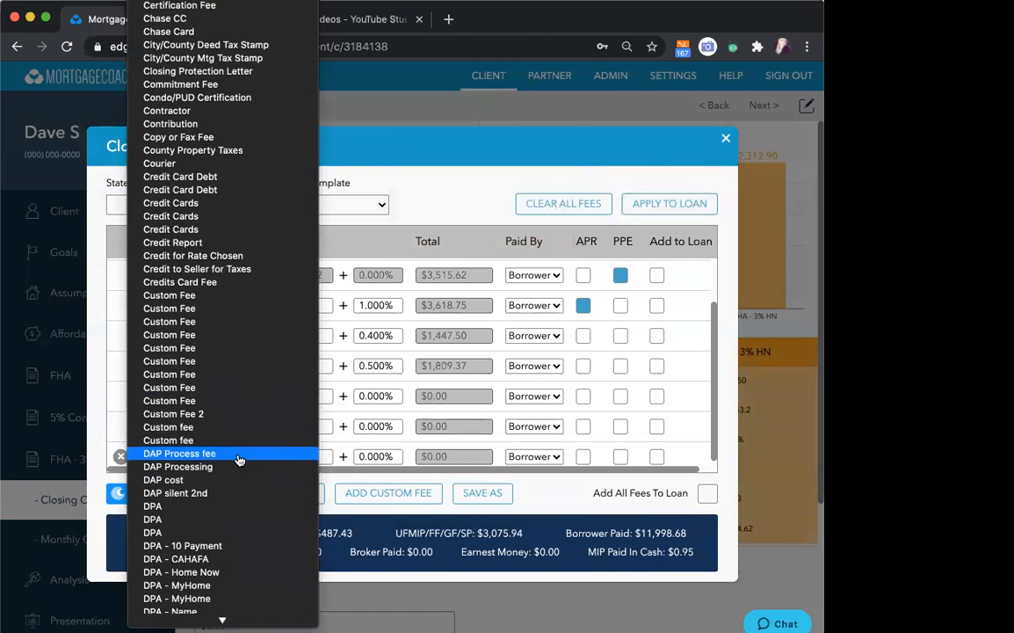
scroll(238, 460, down, 7)
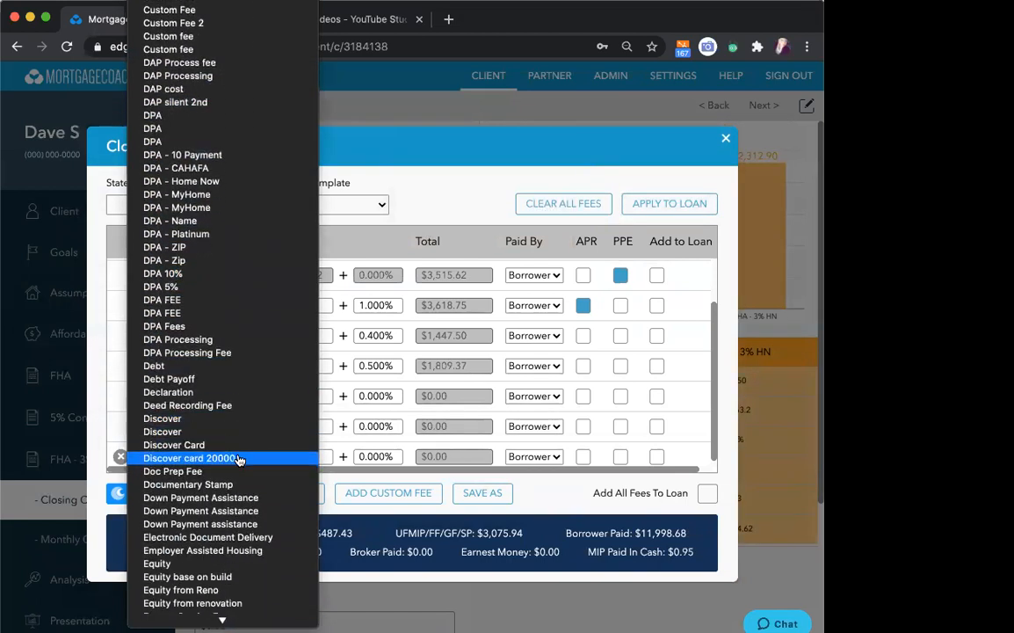
click(214, 499)
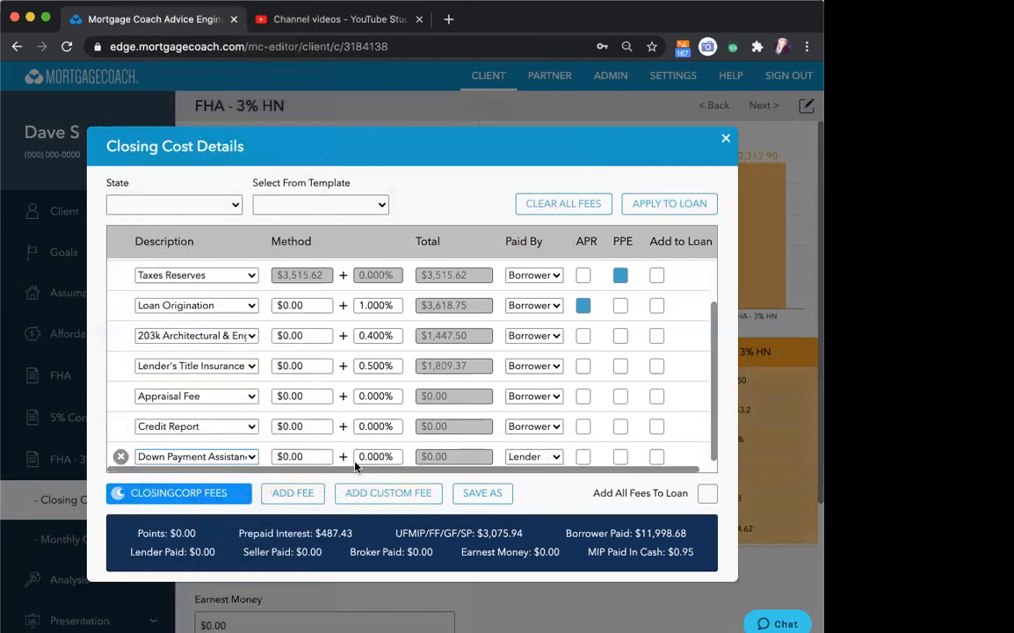
click(376, 453)
text(3)
click(553, 456)
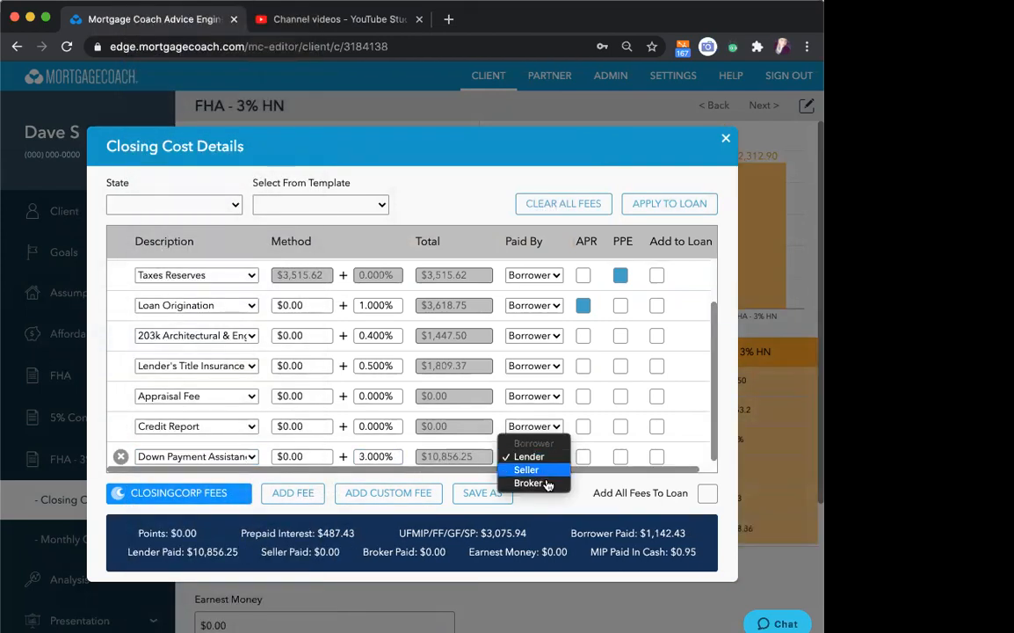
click(548, 485)
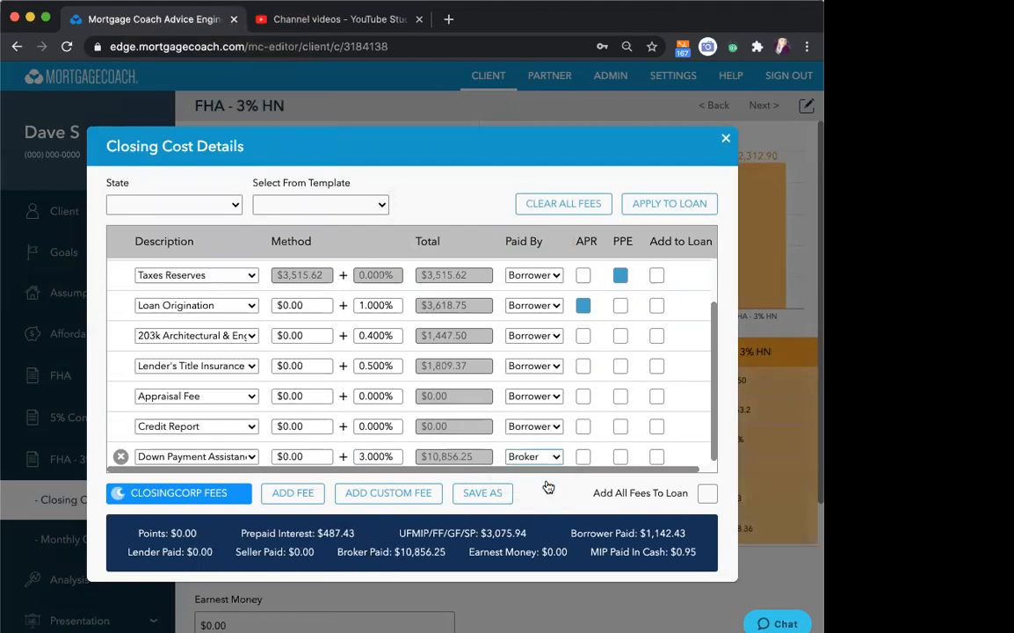
- Add a DAP Process fee of 1% to the closing cost details, leaving it paid by the Borrower
click(393, 495)
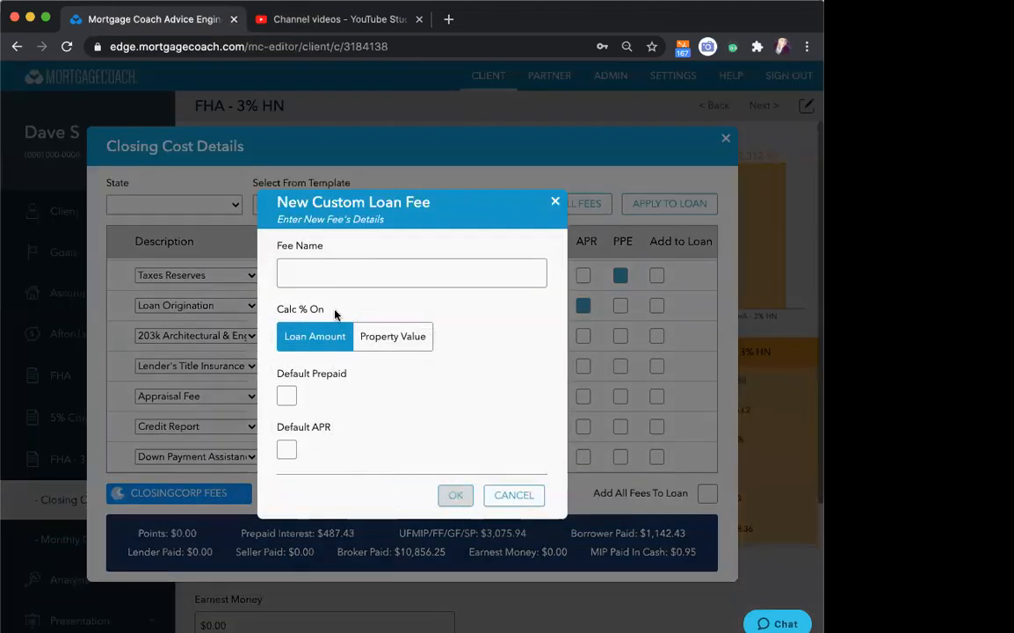
click(515, 496)
click(293, 492)
click(252, 456)
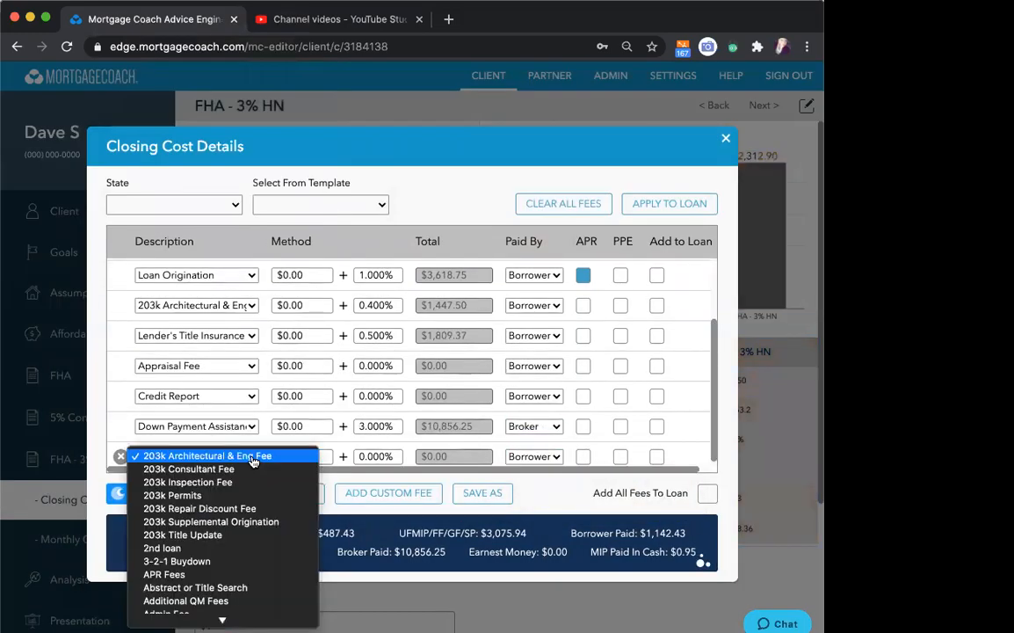
scroll(242, 448, down, 3)
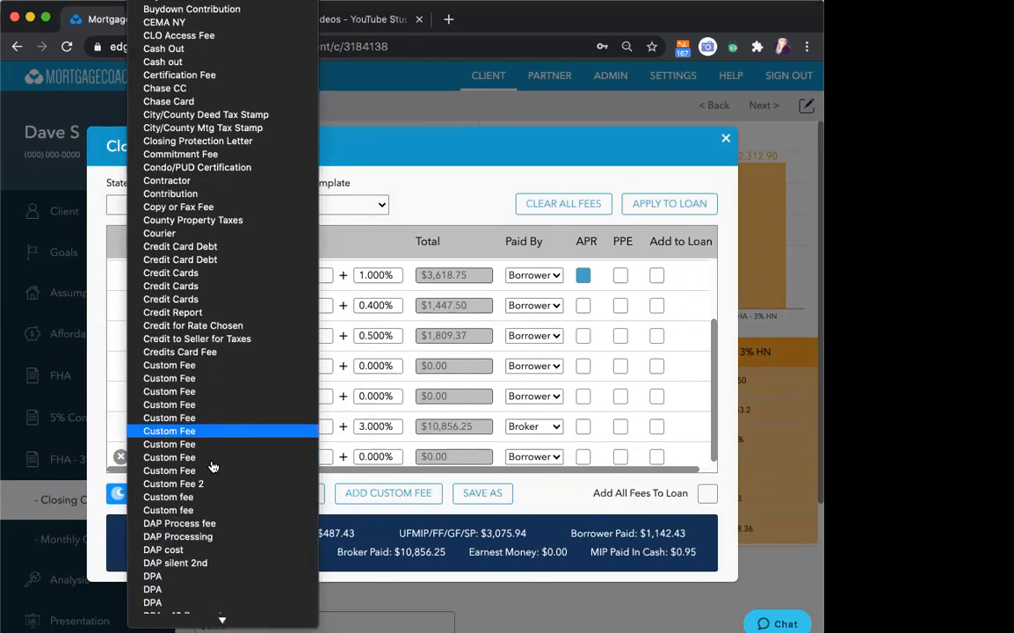
click(193, 524)
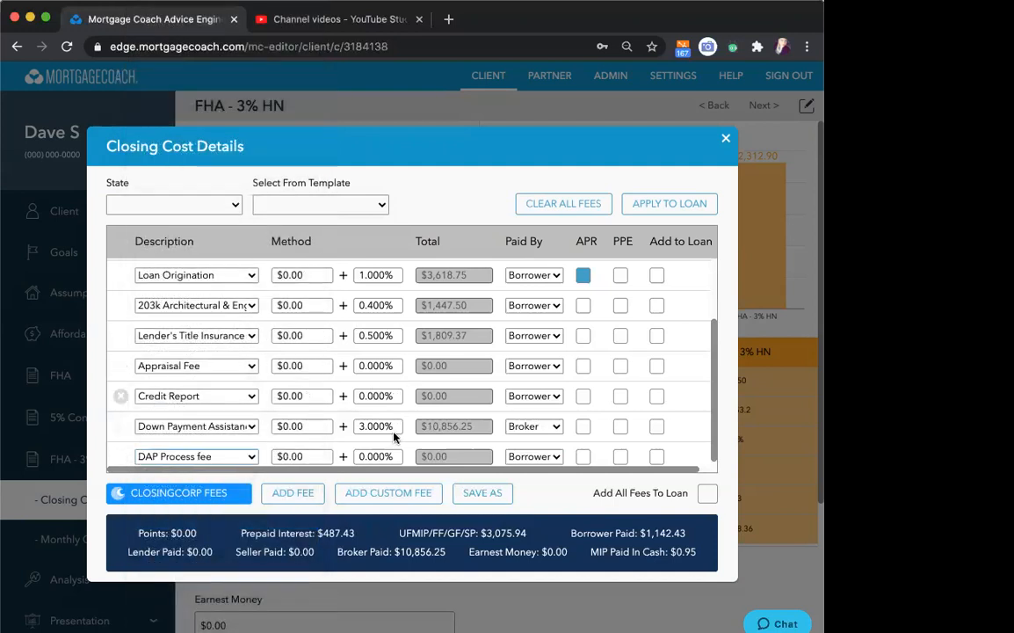
click(367, 456)
text(1)
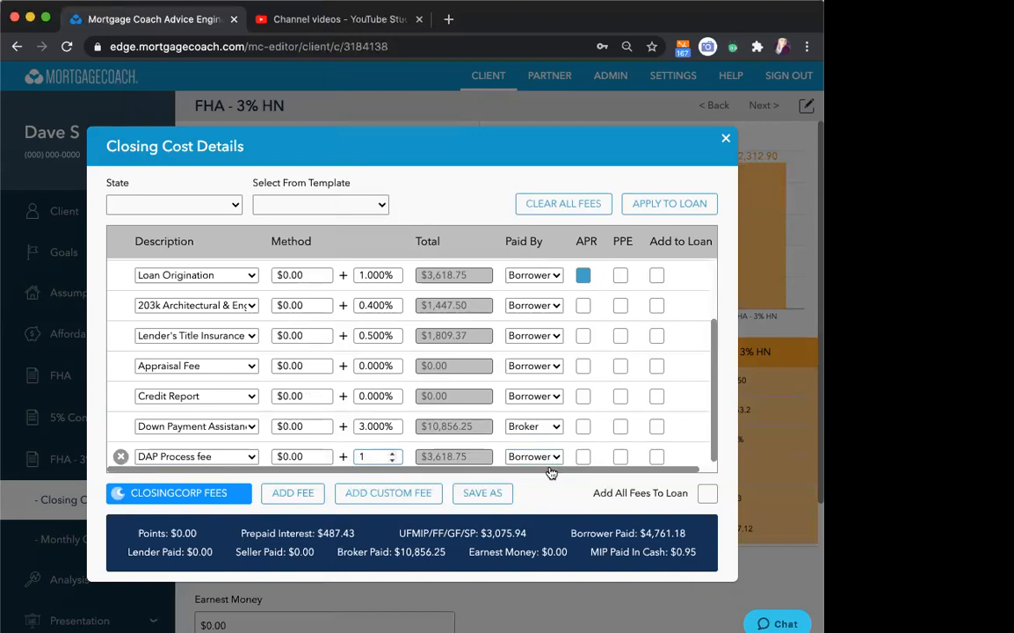
click(544, 493)
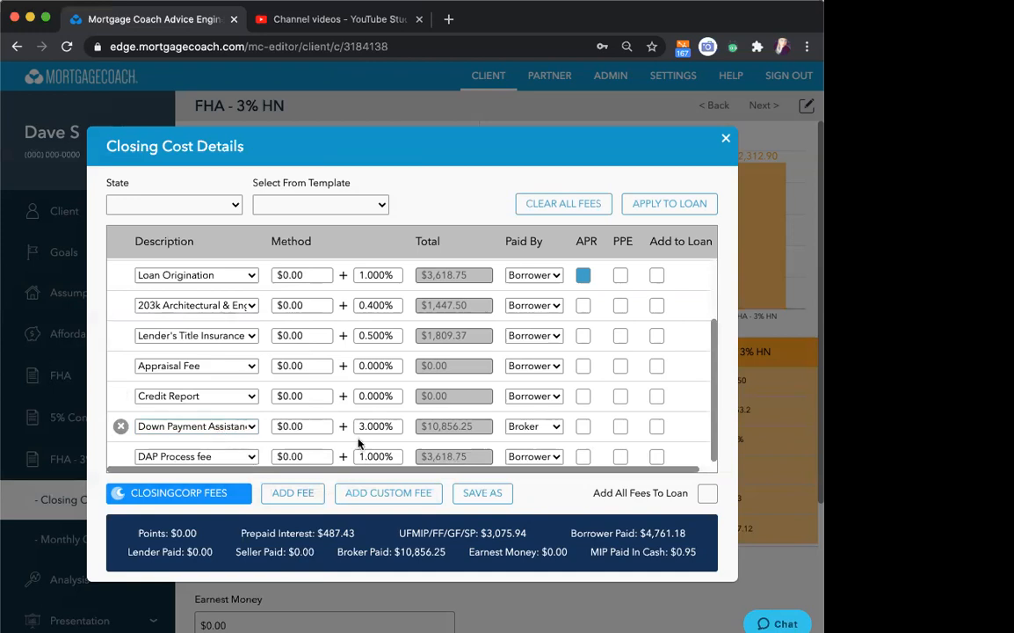
- Apply the closing cost fees to the FHA - 3% HN loan and continue to its monthly costs
click(666, 204)
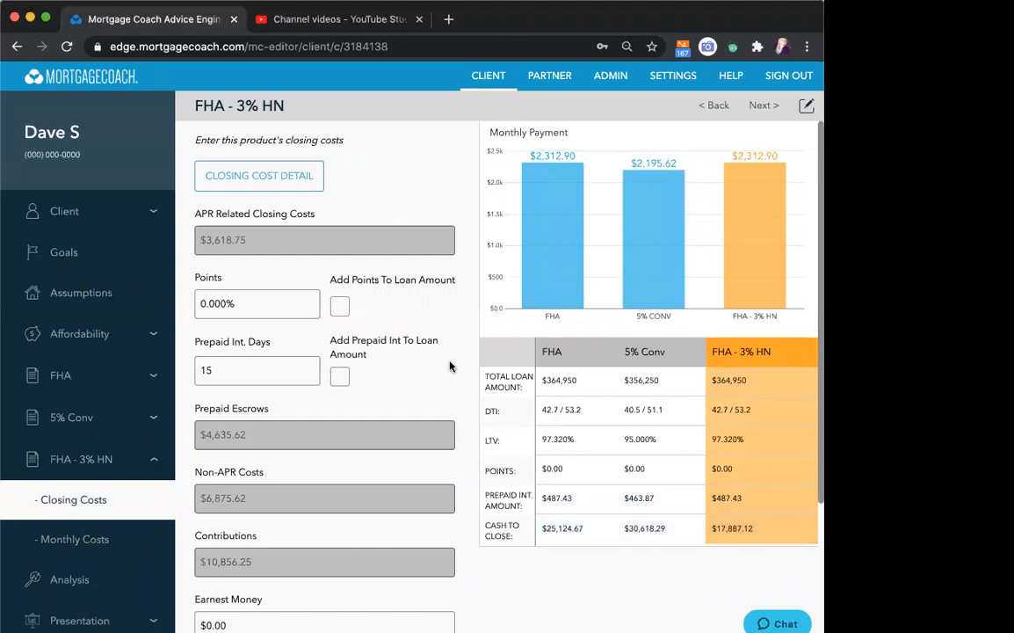
scroll(455, 365, down, 4)
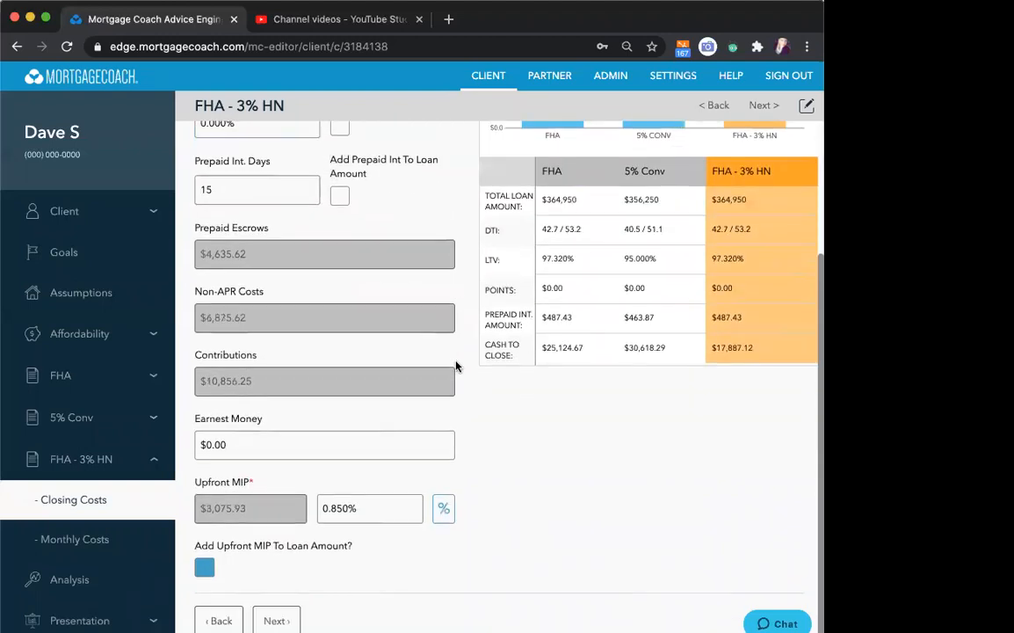
click(272, 618)
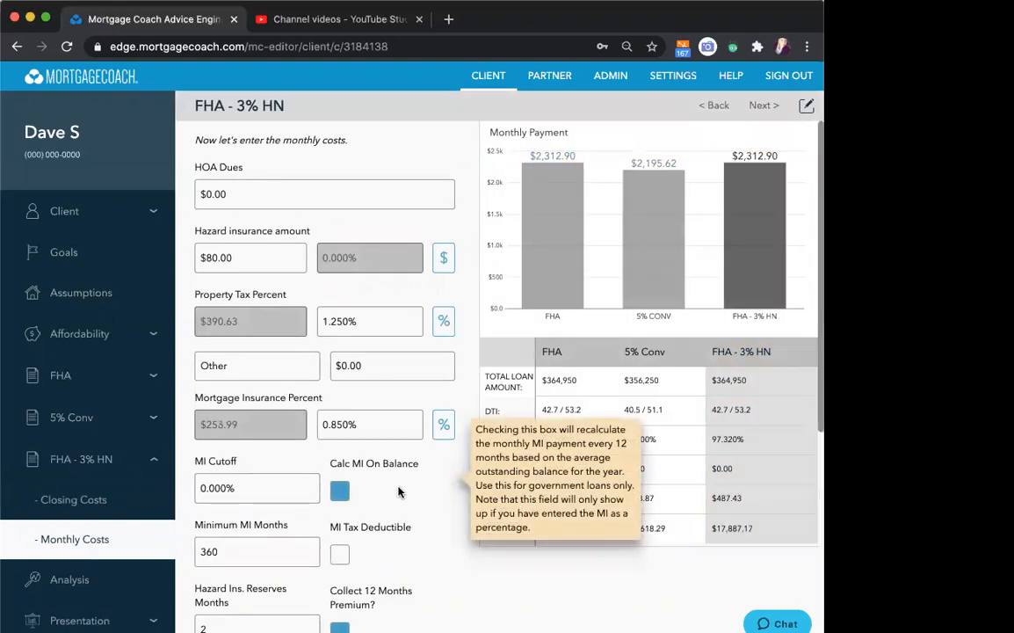
- Mark the FHA - 3% HN product as having a 2nd lien and review the second lien information fields
scroll(398, 489, down, 8)
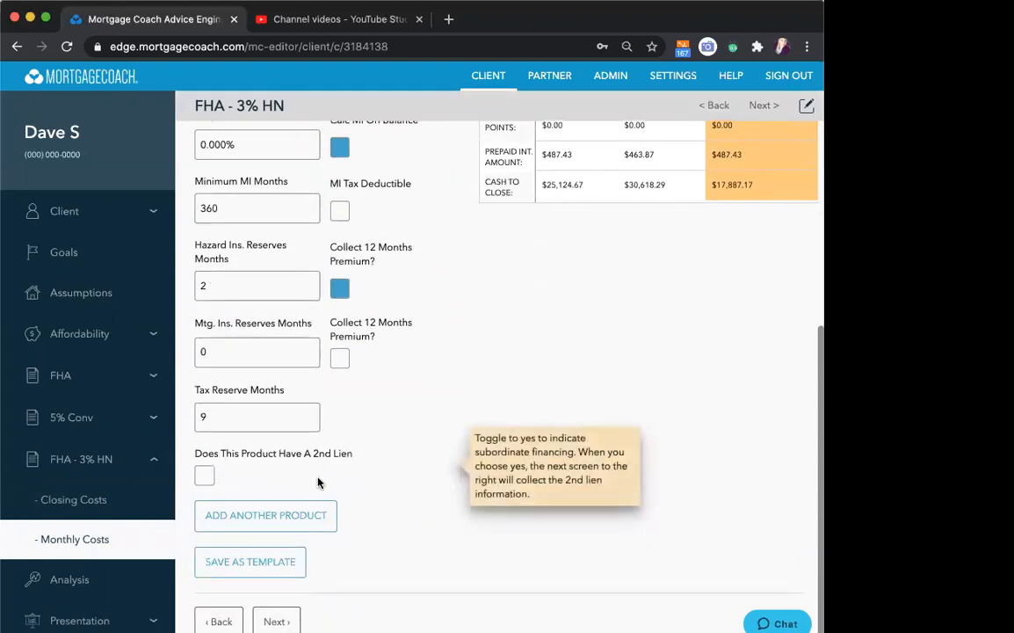
mouse_move(201, 484)
click(203, 481)
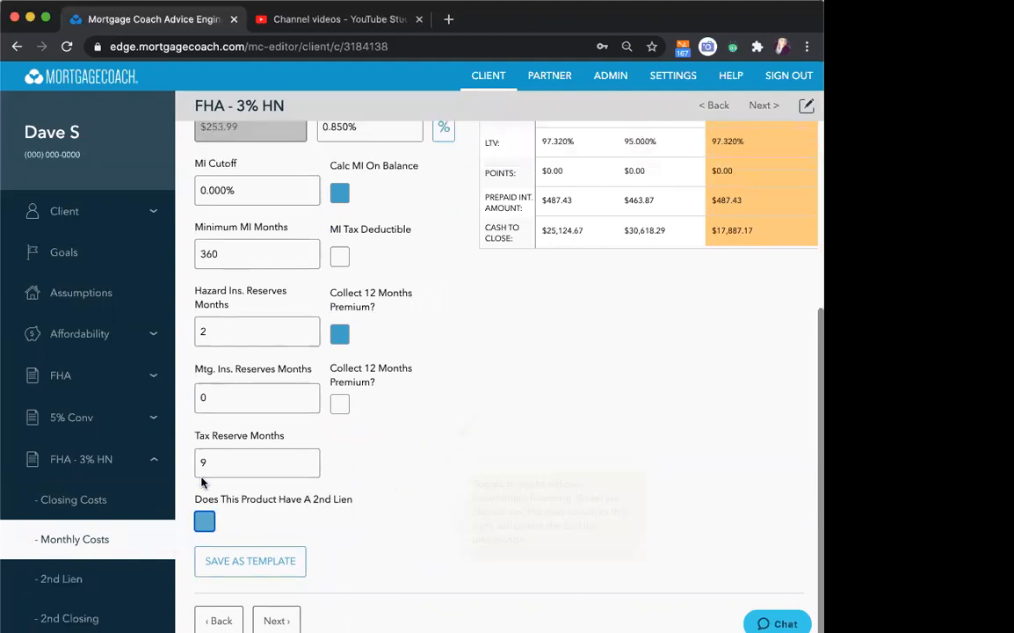
click(271, 619)
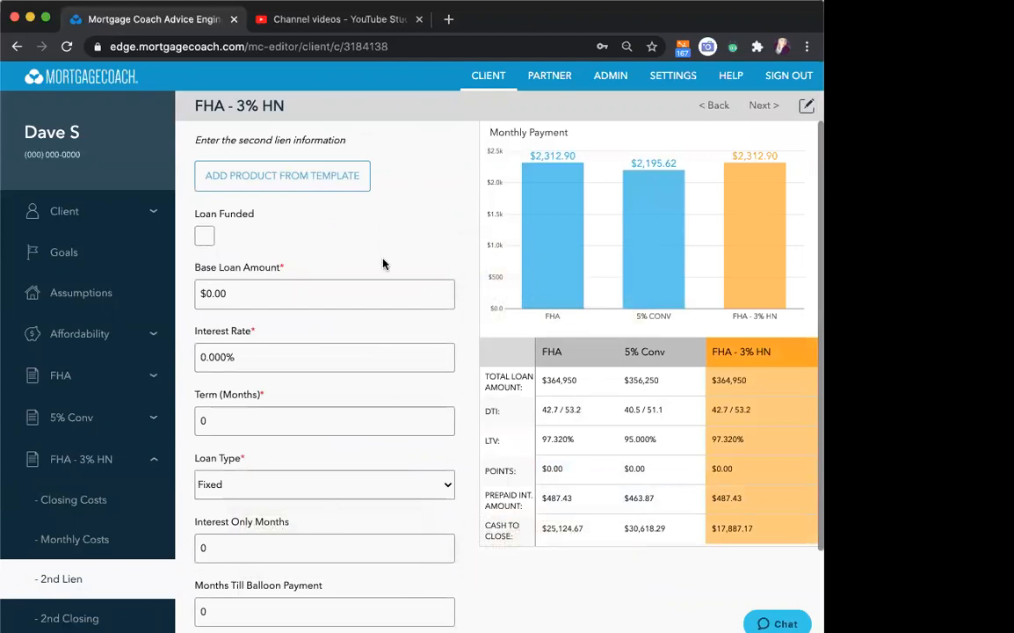
mouse_move(350, 434)
scroll(350, 434, down, 3)
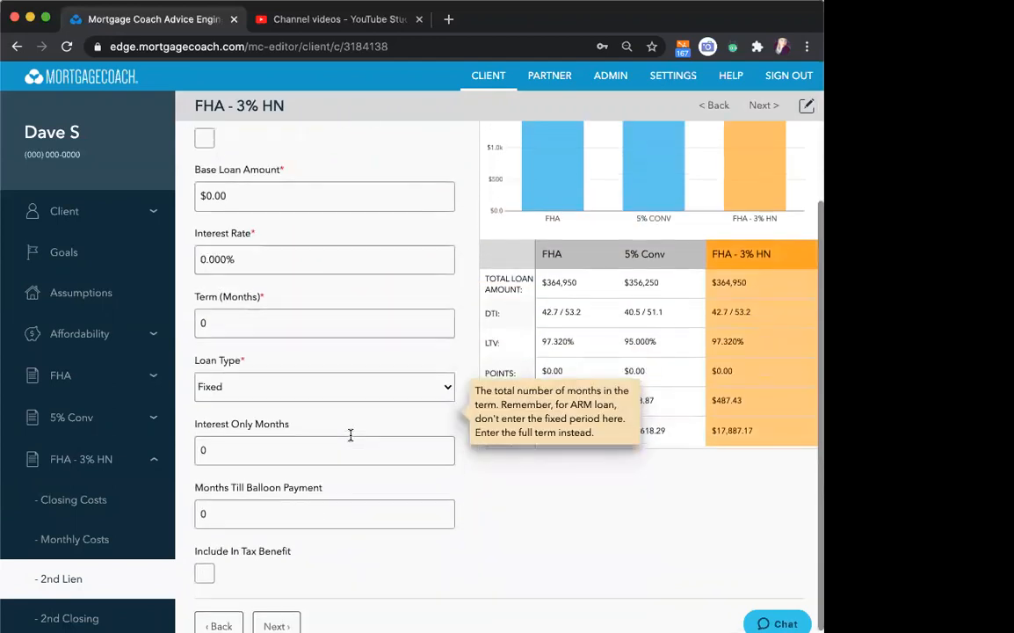
scroll(350, 434, up, 3)
- Return to the FHA - 3% HN monthly costs and turn off the 2nd lien option
click(61, 539)
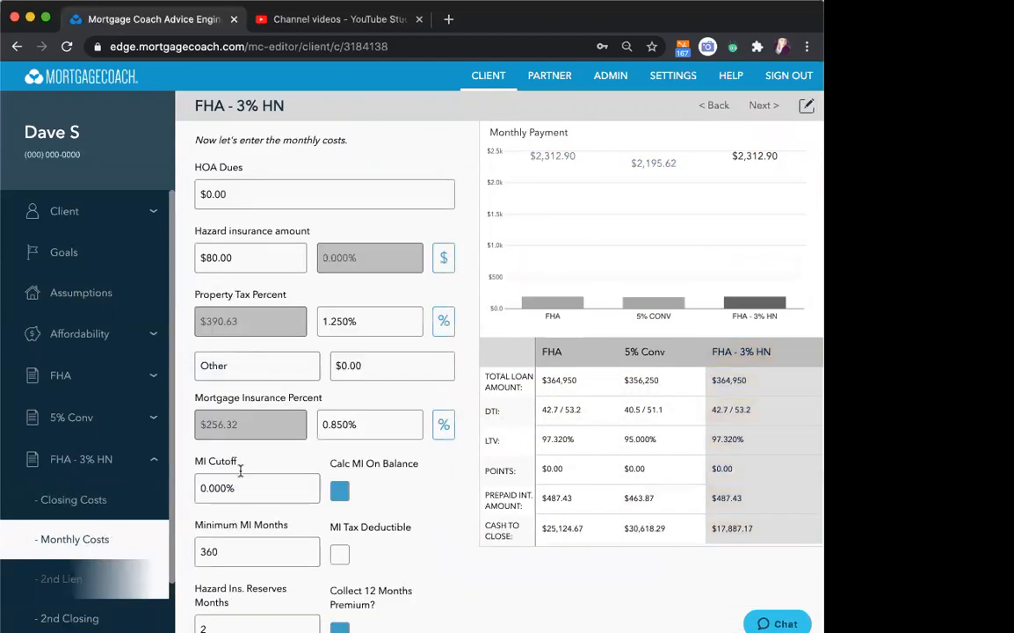
scroll(450, 517, down, 2)
scroll(450, 517, down, 3)
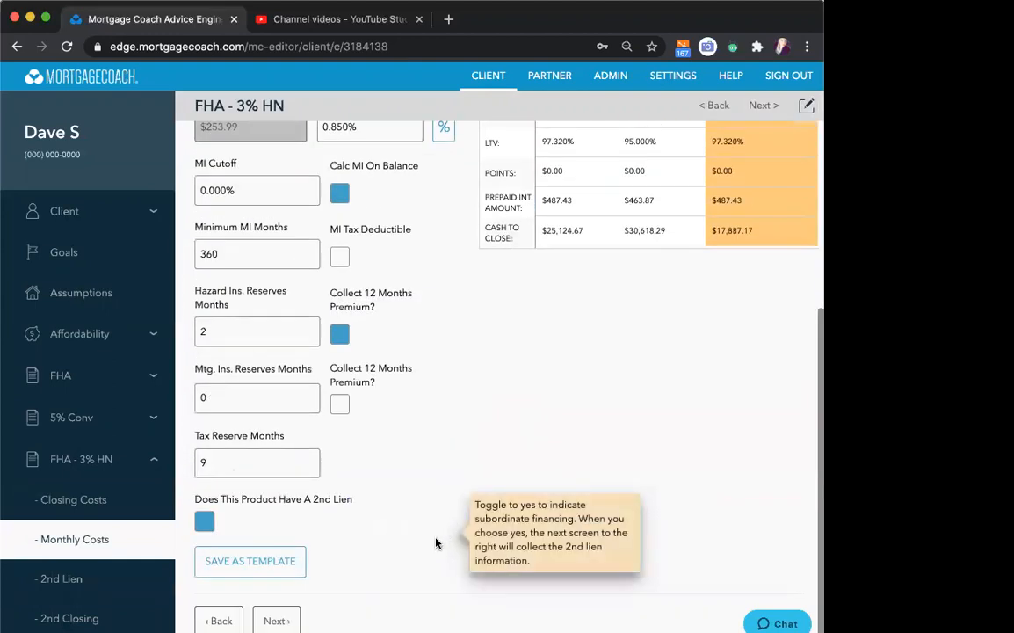
click(204, 520)
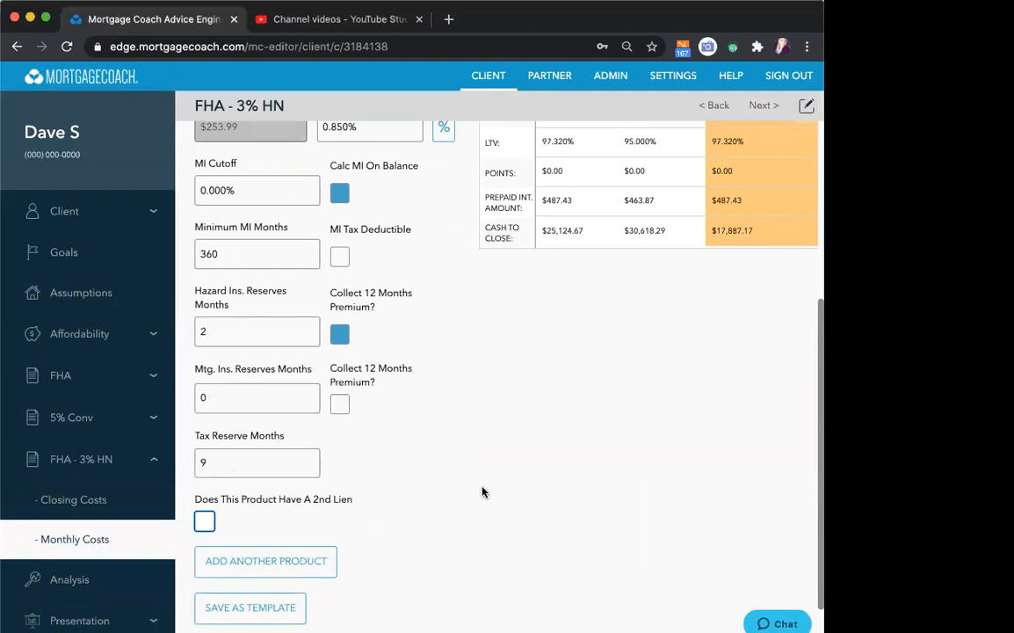
scroll(482, 493, up, 5)
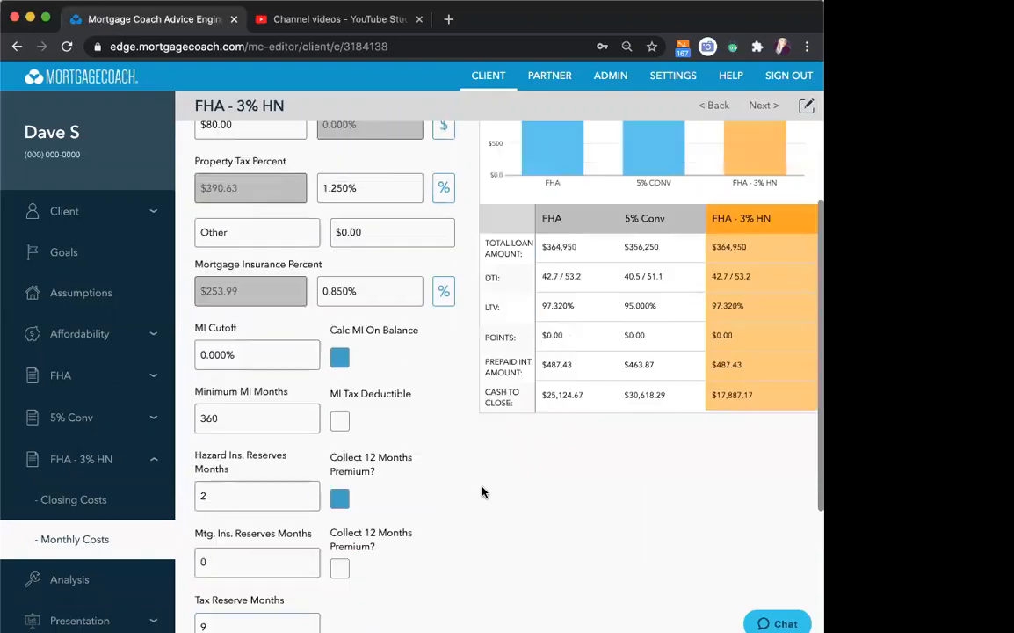
- Review the closing costs of the FHA - 3% HN loan and proceed to the analysis settings
click(48, 503)
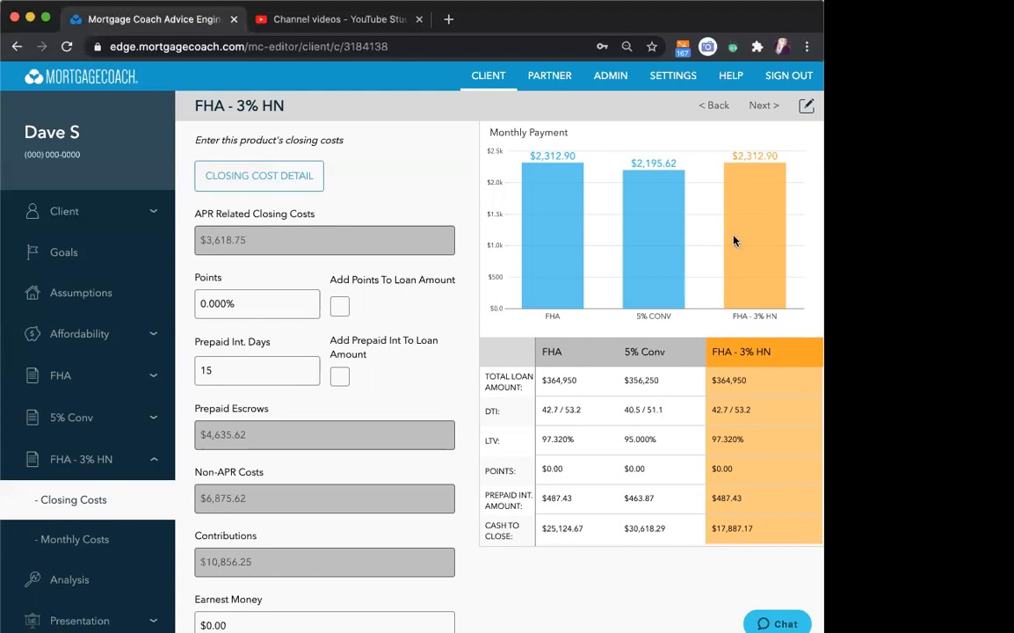
scroll(380, 380, down, 3)
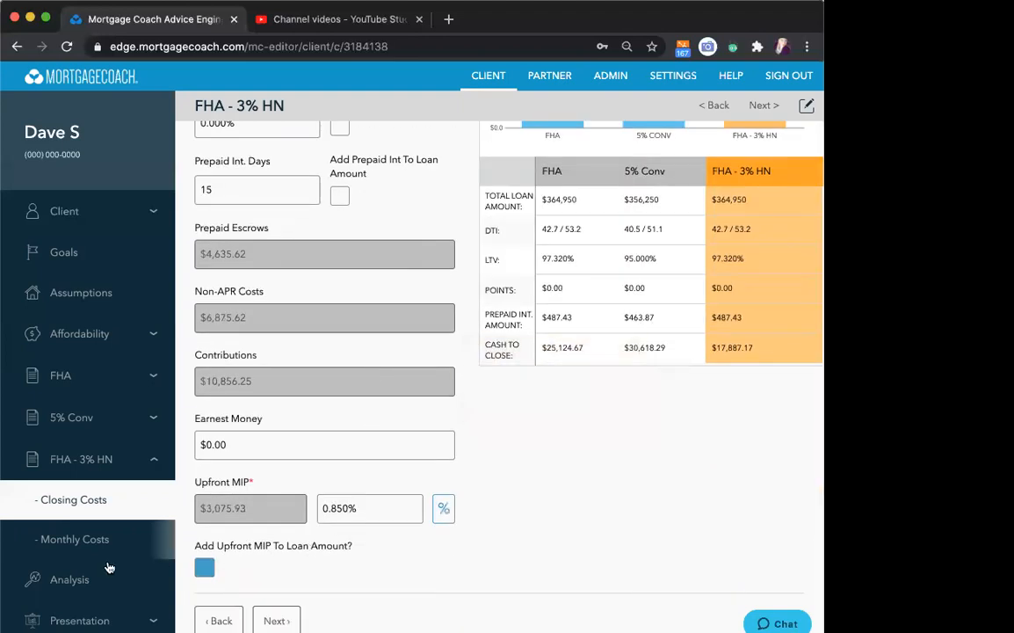
click(75, 589)
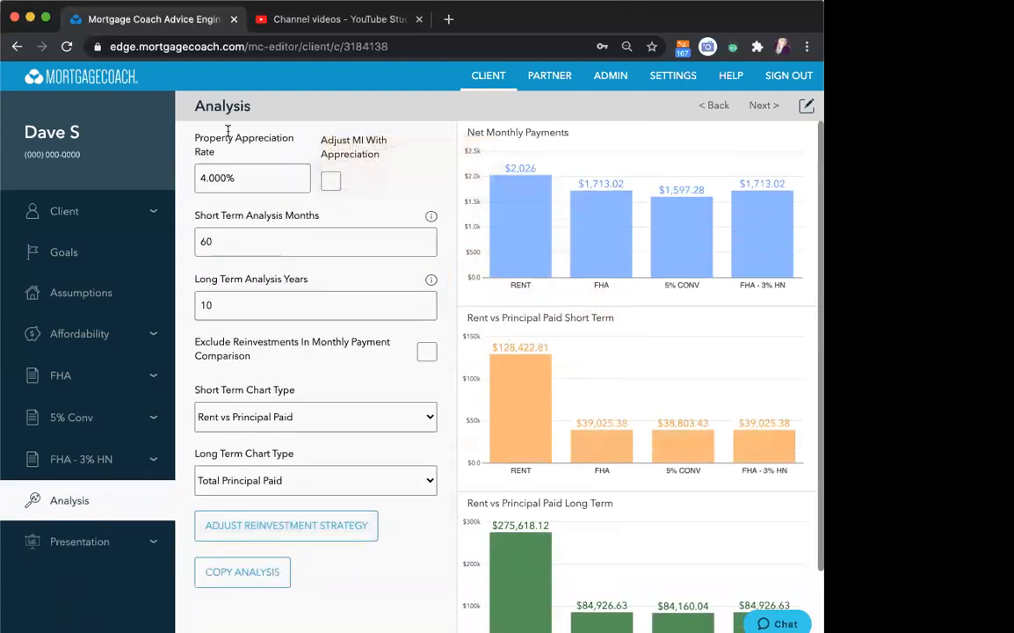
- Review the property appreciation rate and the short term chart options, keeping Rent vs Principal Paid as the short term chart type
click(251, 181)
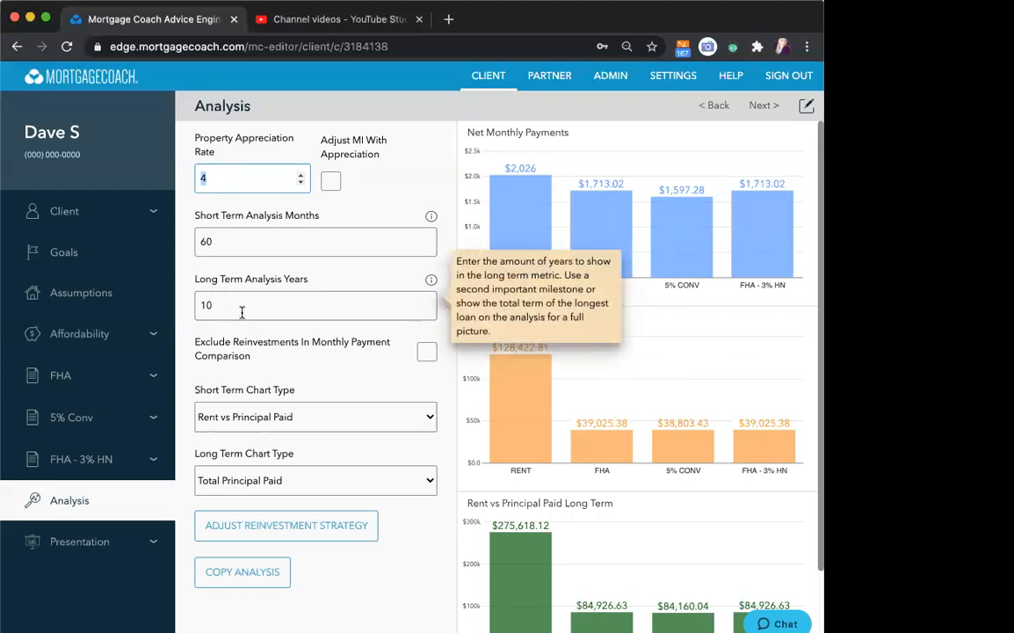
scroll(319, 342, down, 3)
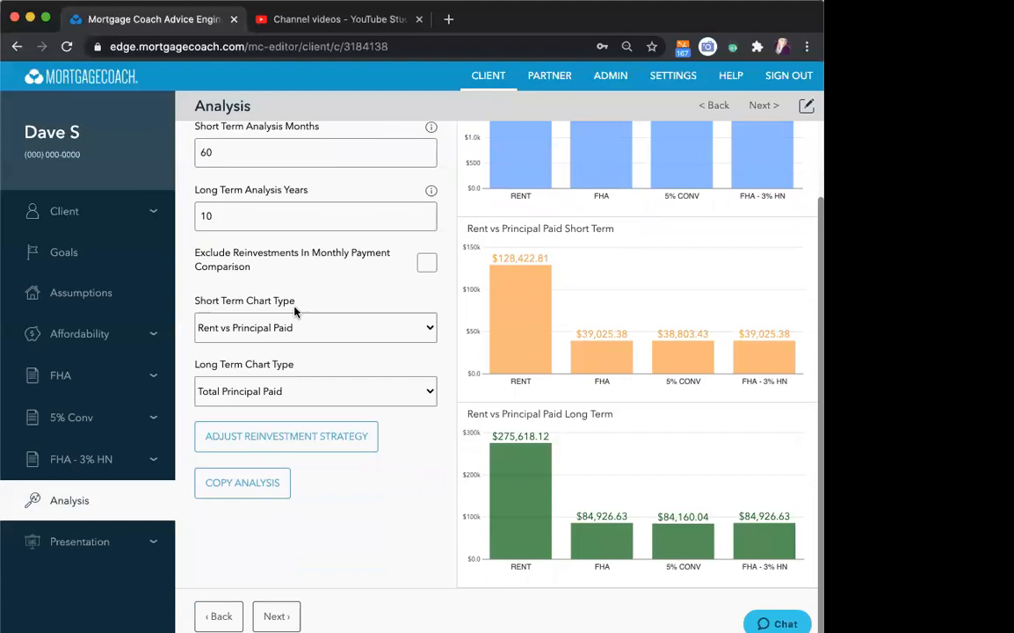
click(393, 335)
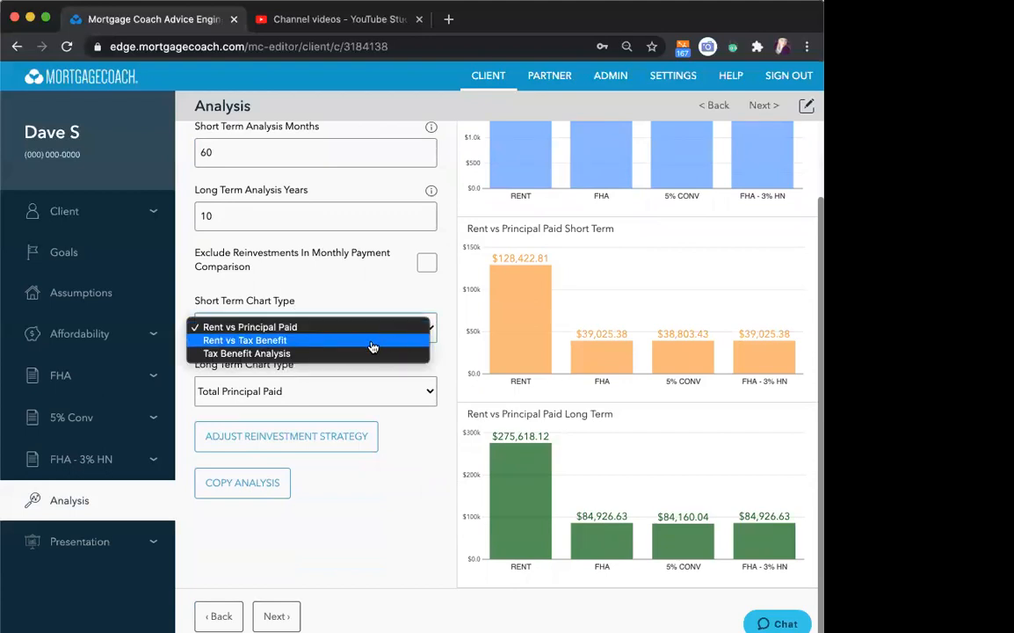
click(327, 329)
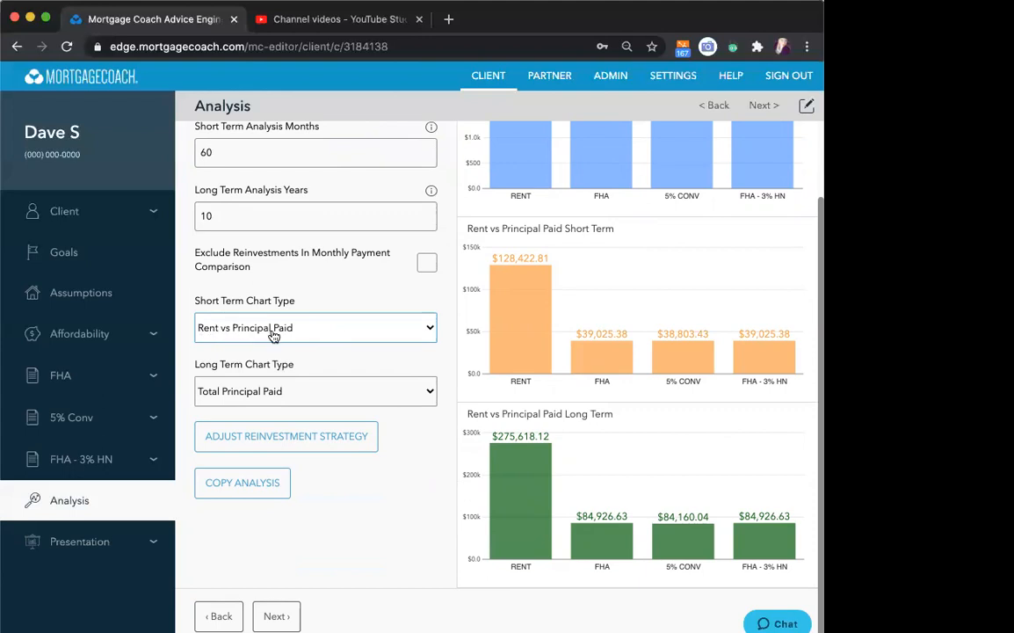
mouse_move(487, 259)
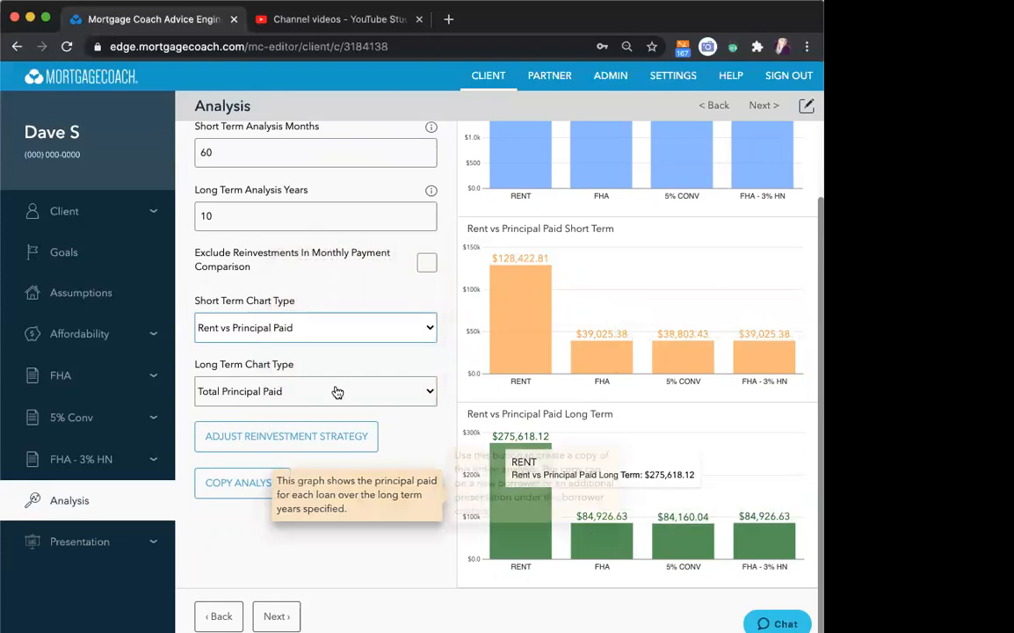
- Try Total Net Worth, Total Principal Paid, and Total Interest and MI Paid as the long term chart type
click(255, 392)
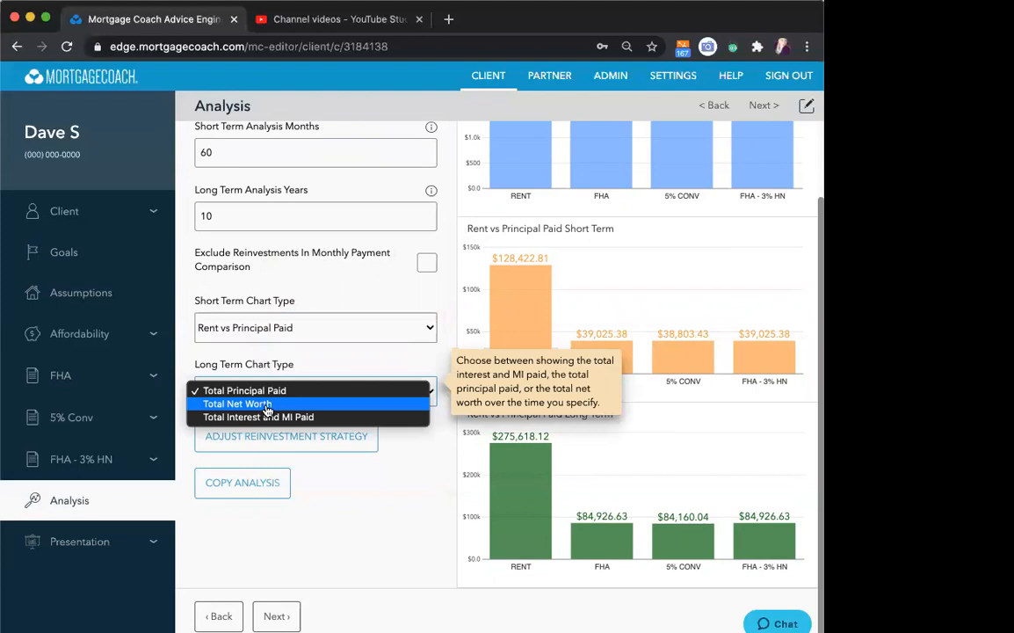
click(267, 404)
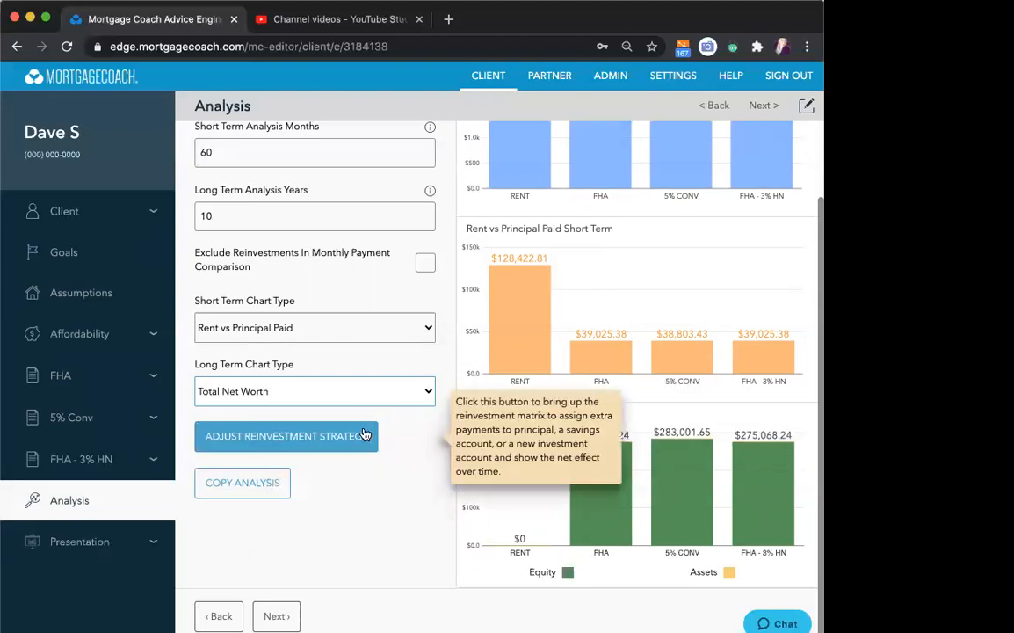
click(425, 390)
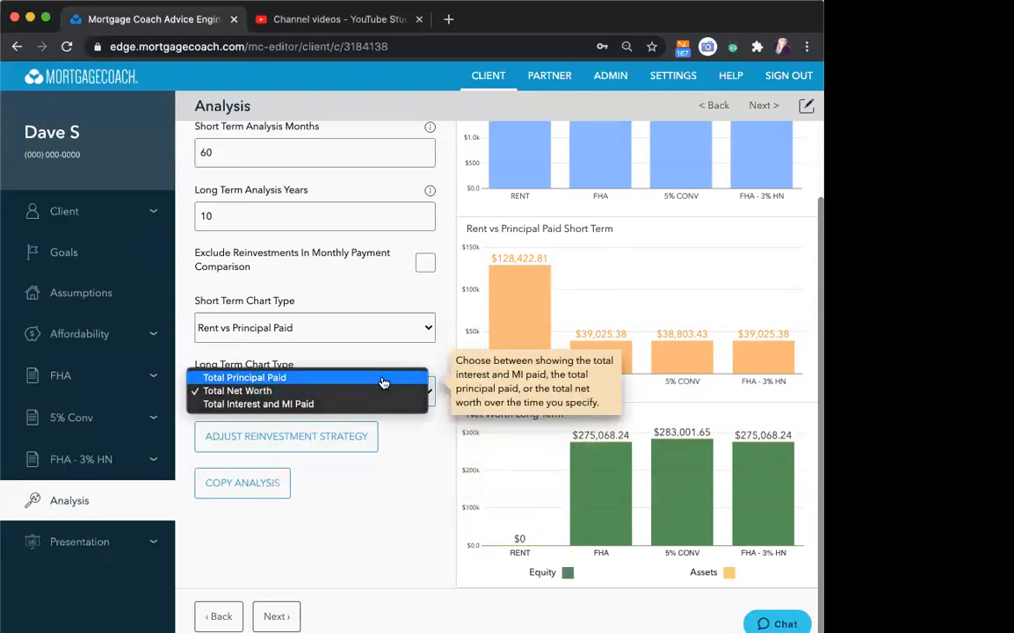
click(384, 380)
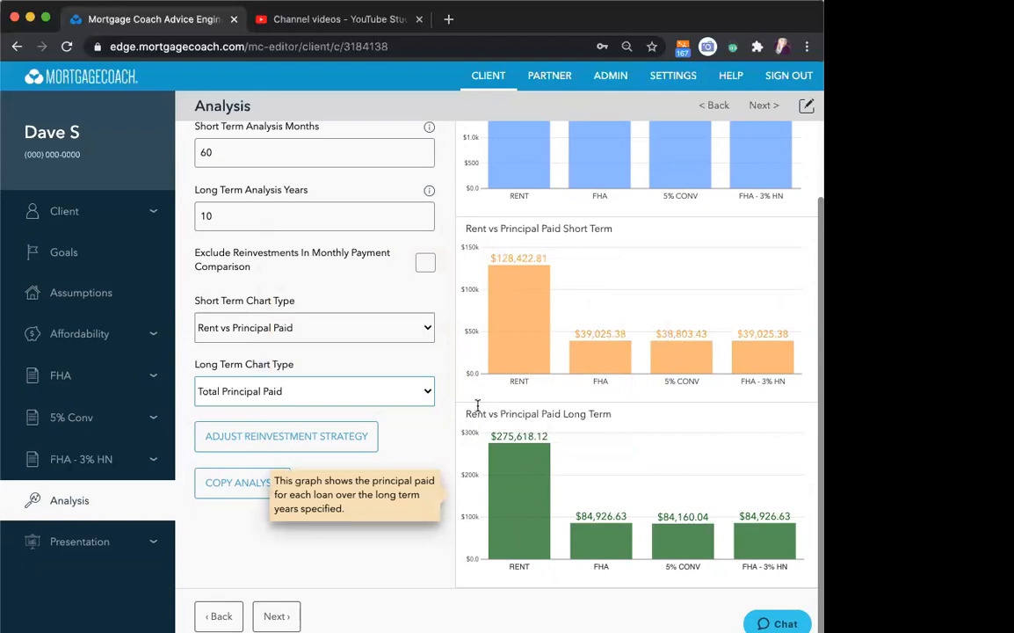
click(422, 392)
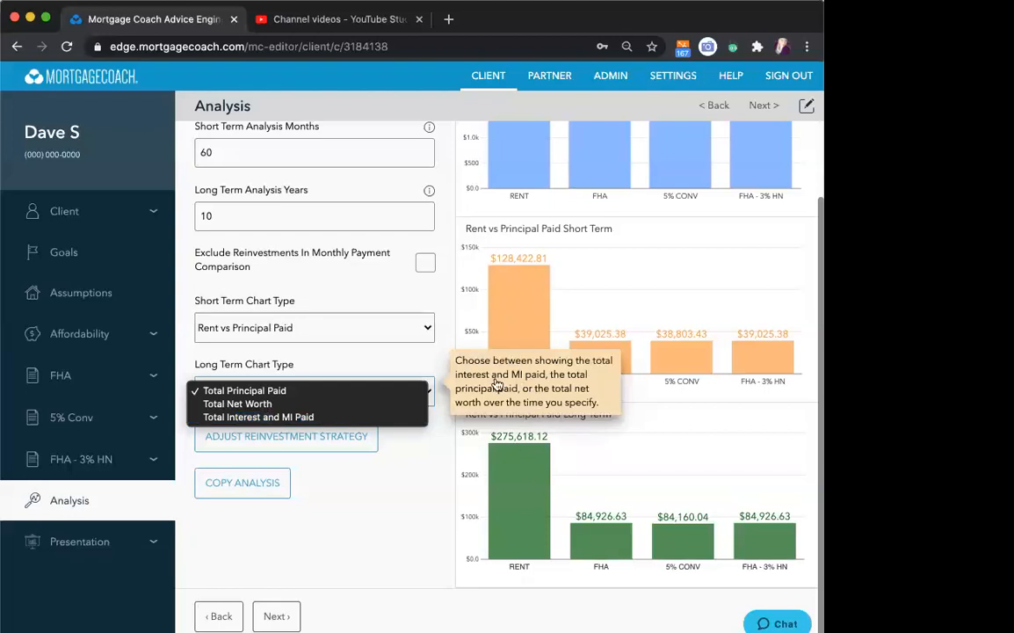
click(394, 419)
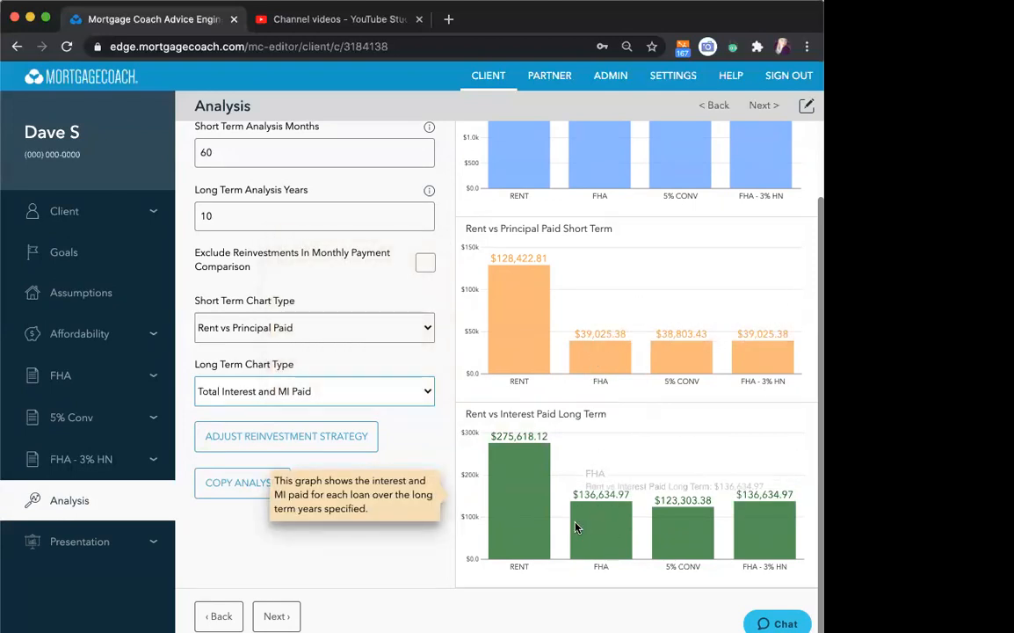
- Set the long term chart type to Total Net Worth and continue to the presentation settings
click(332, 388)
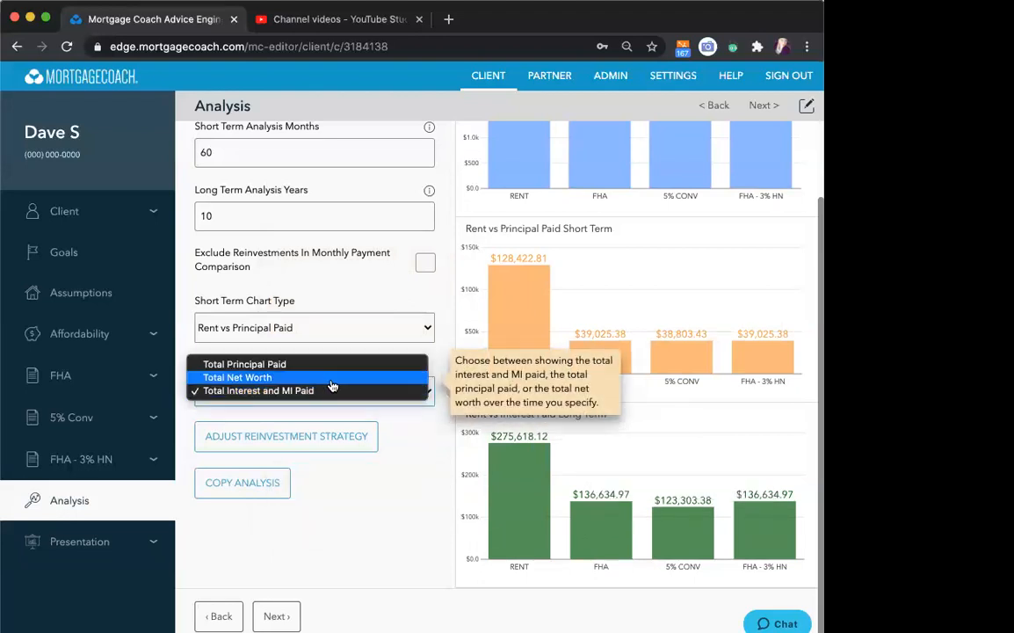
click(330, 383)
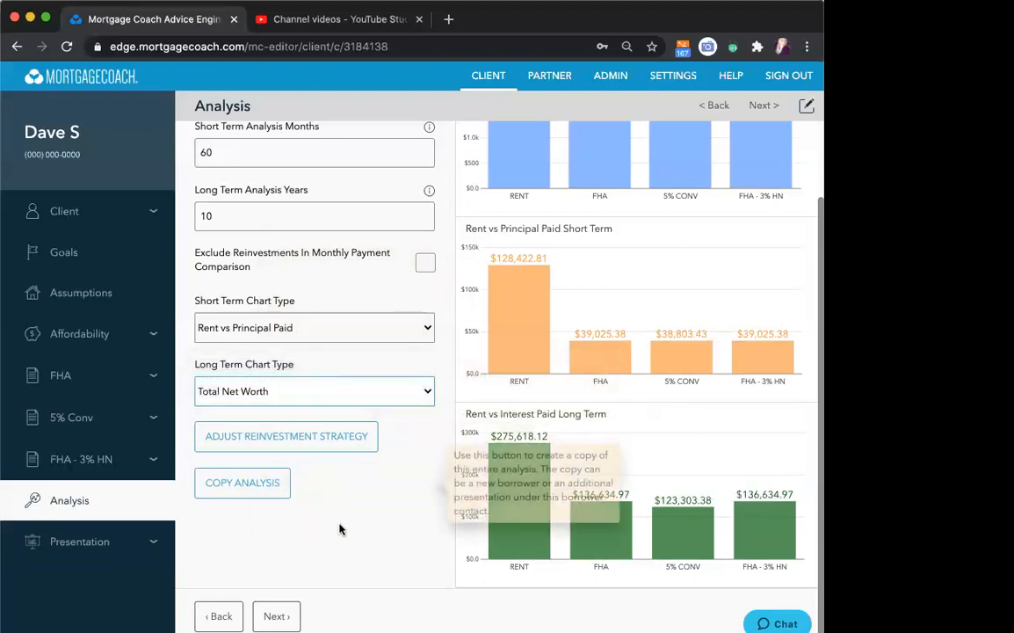
click(273, 617)
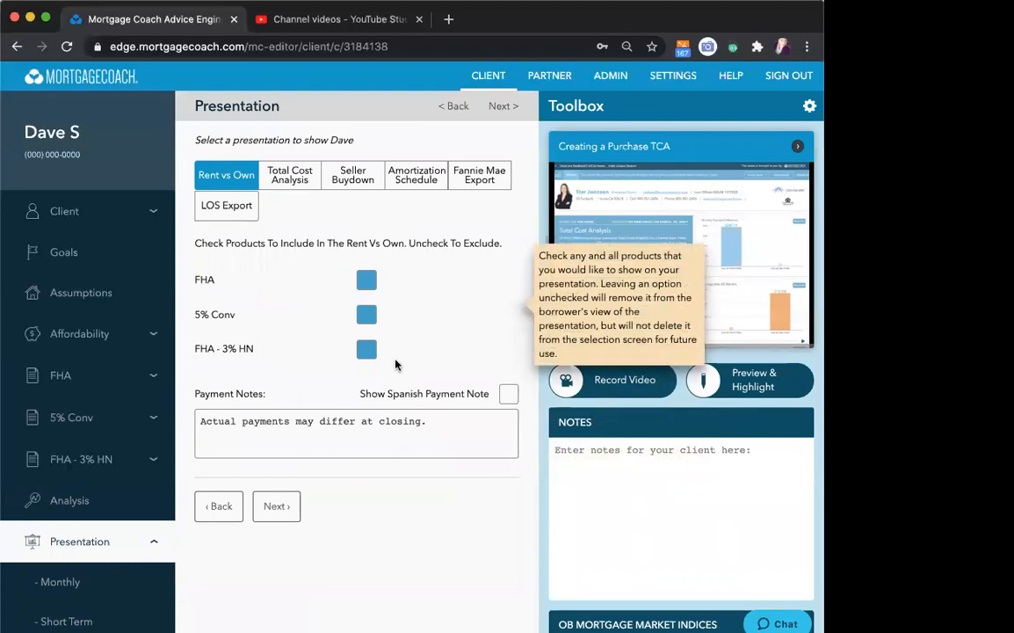
- Keep FHA - 3% HN included in the Rent vs Own presentation and go to its preview details
click(366, 353)
click(367, 351)
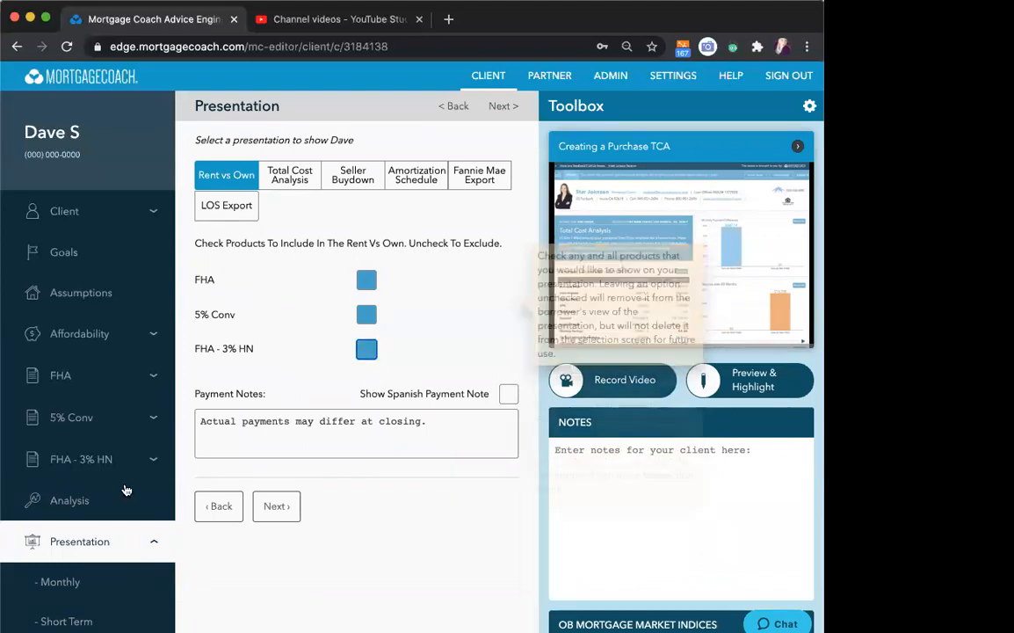
scroll(125, 487, down, 2)
click(77, 622)
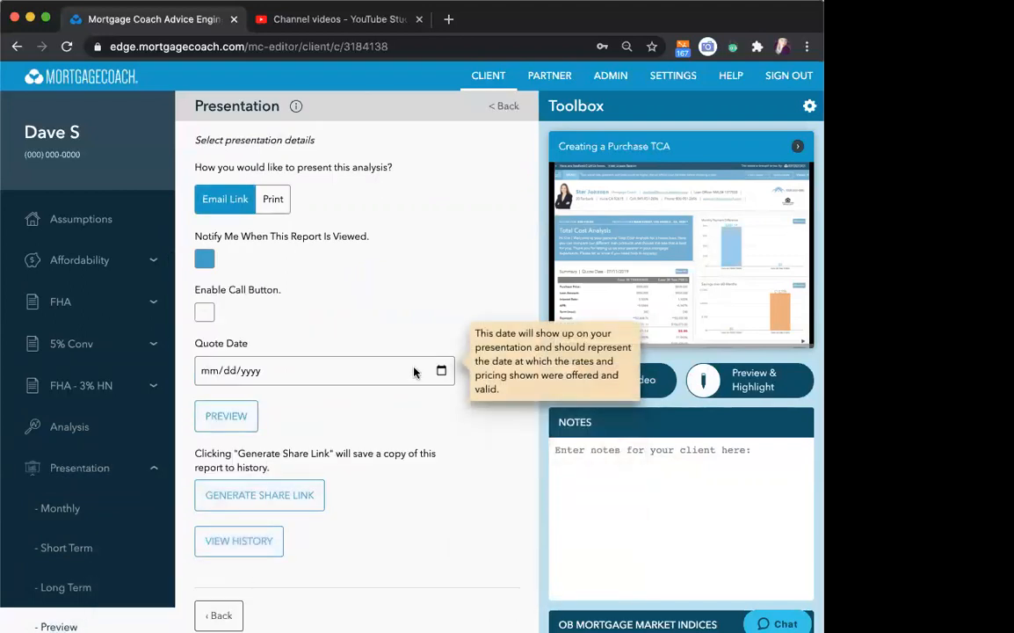
- Set the quote date to 10/28/2020 and preview the Rent vs Own presentation
click(441, 370)
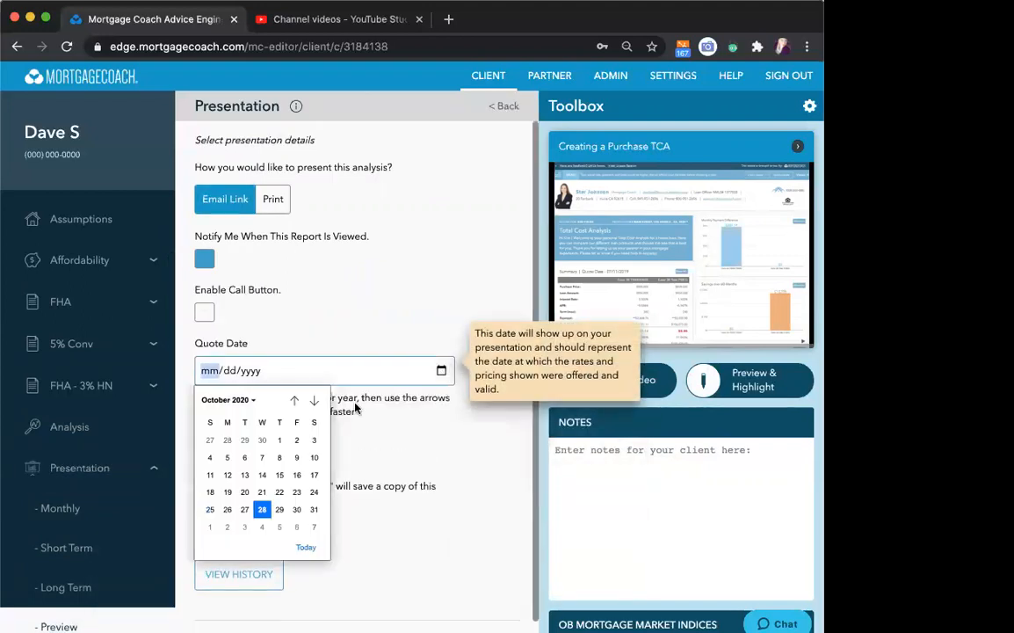
click(261, 509)
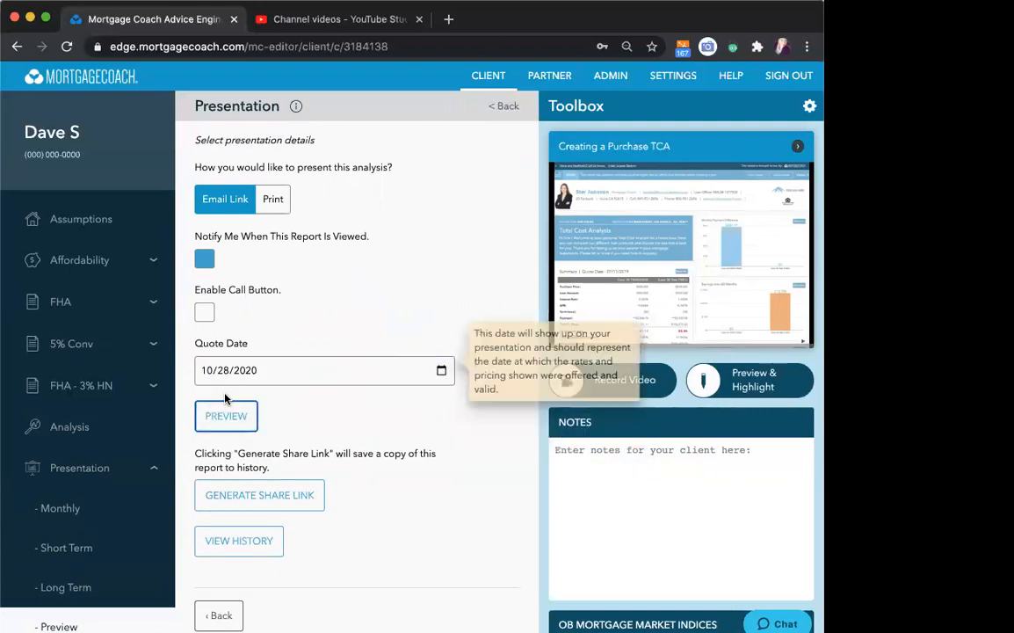
click(226, 420)
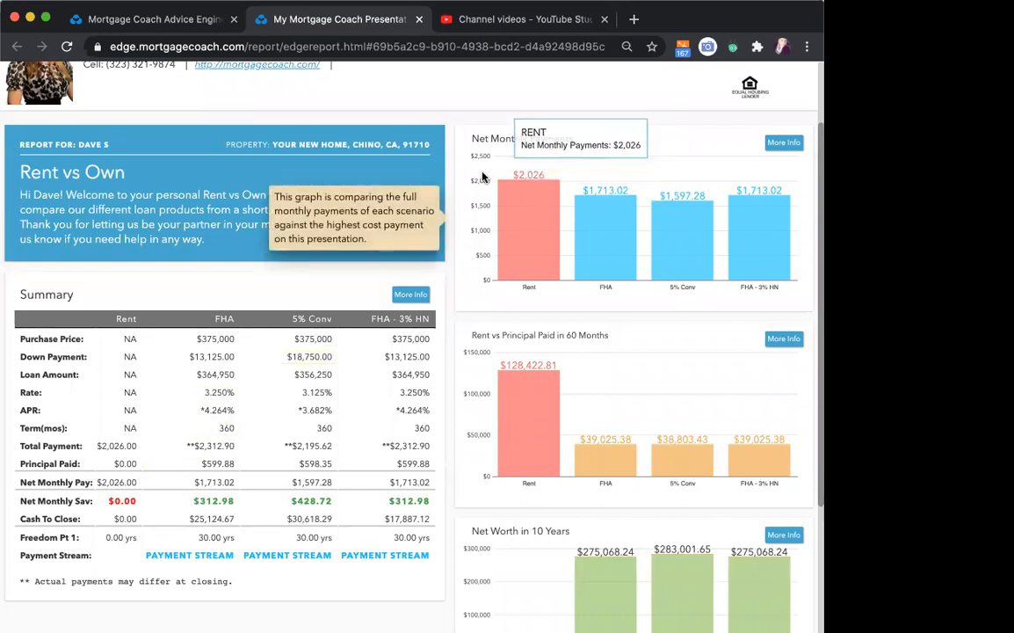
- Highlight the Total Payment, Principal Paid and Net Monthly Pay rows in the summary and compare them with the Net Monthly Payments chart
drag(470, 139, 585, 142)
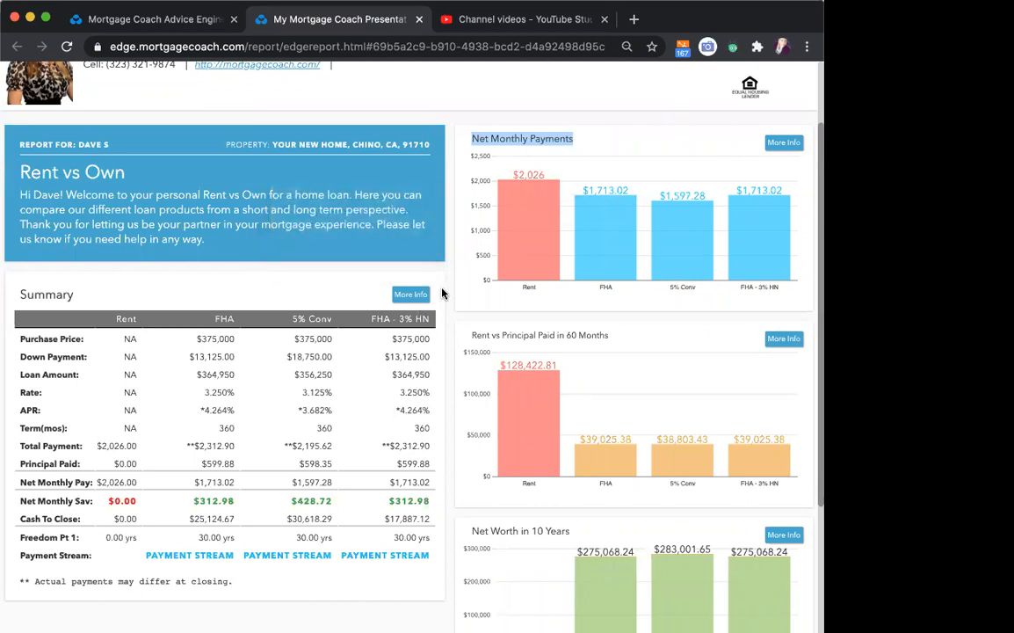
mouse_move(462, 166)
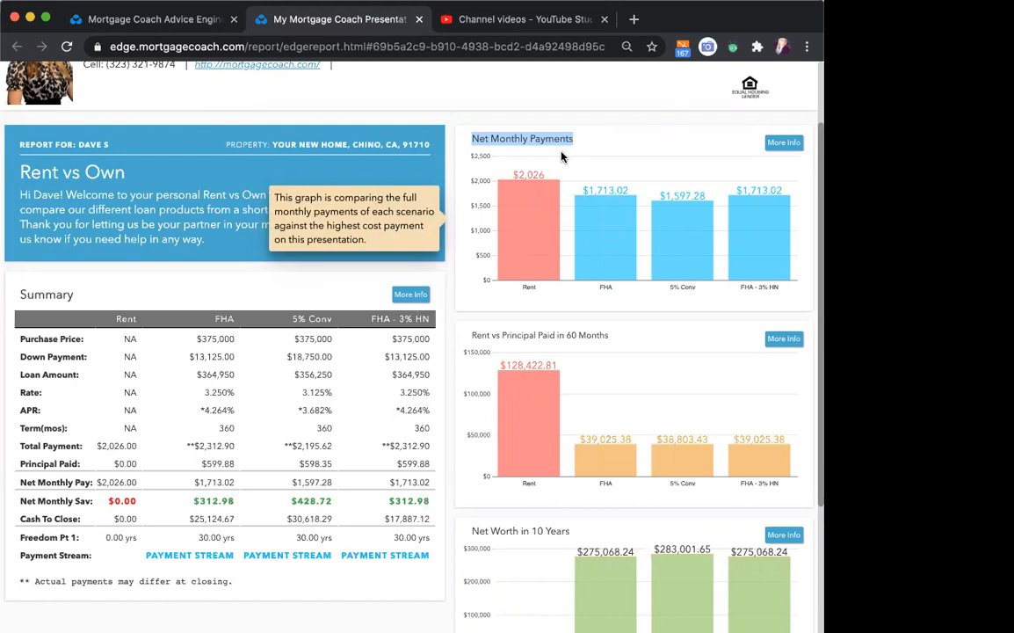
click(45, 448)
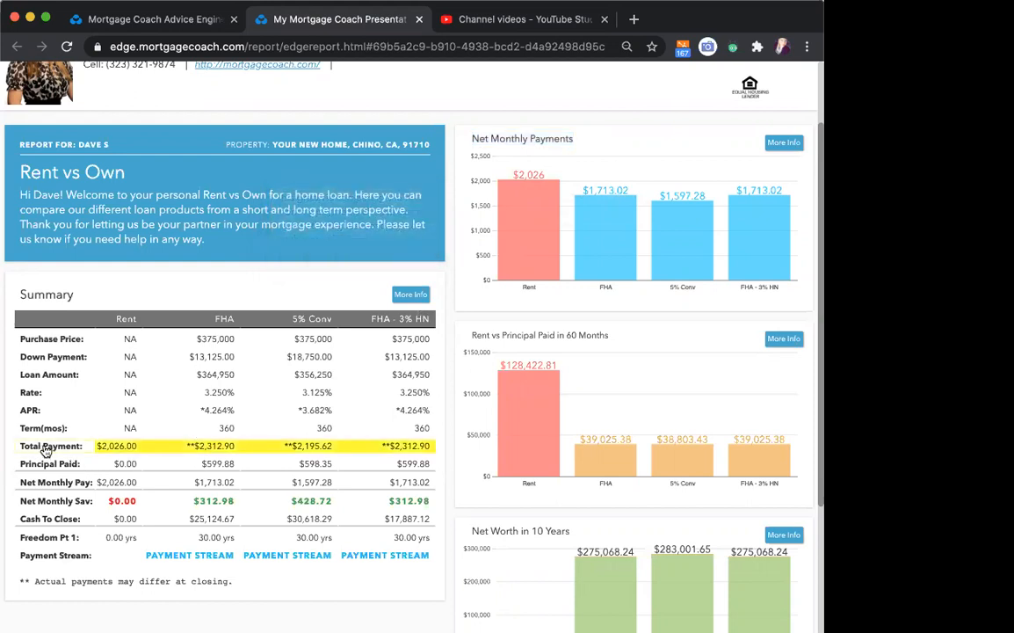
click(51, 467)
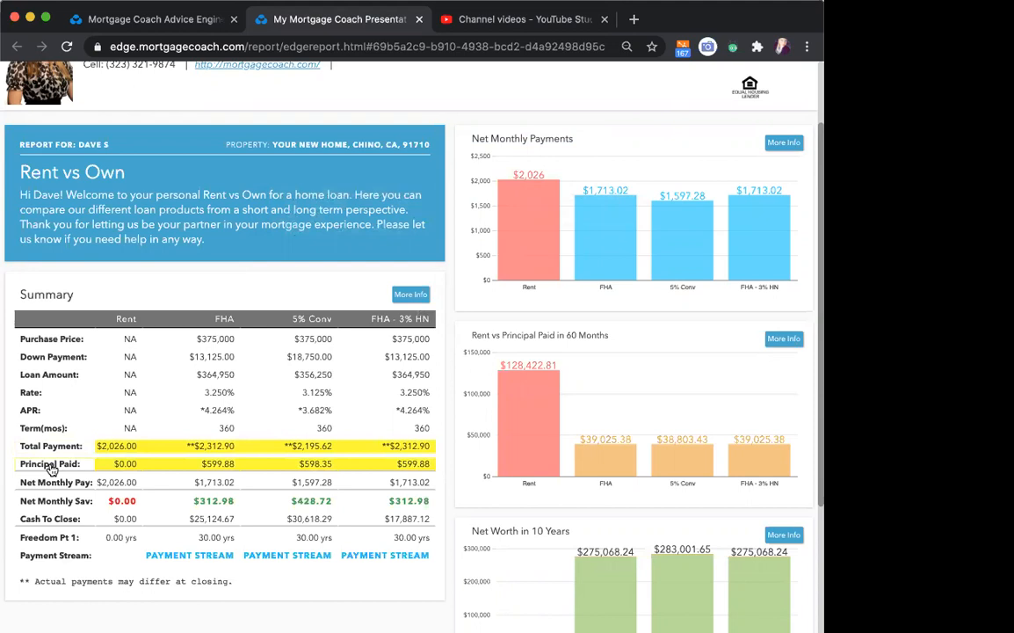
click(65, 485)
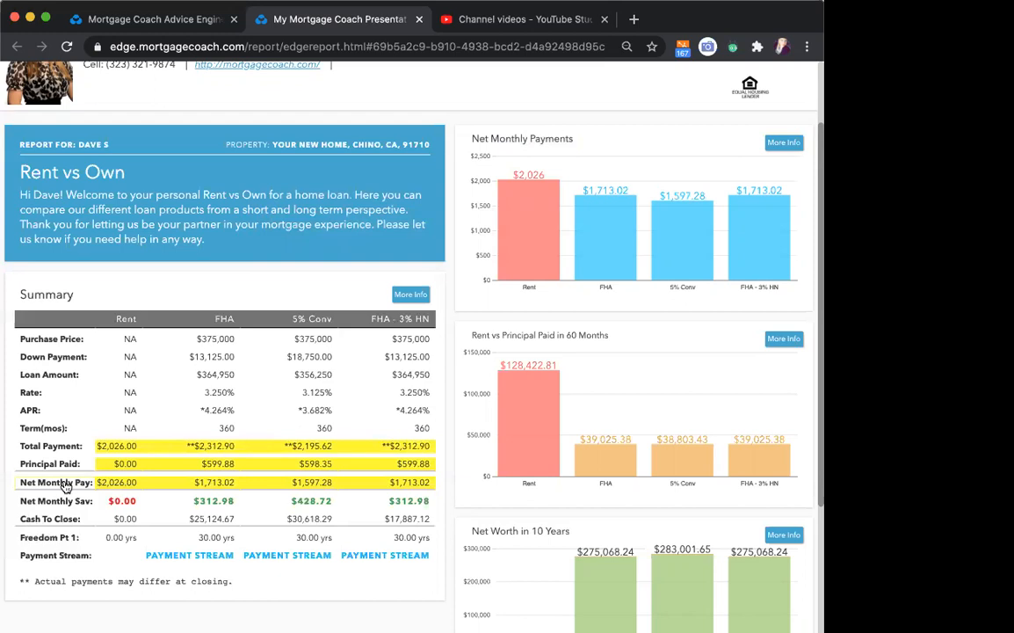
mouse_move(526, 141)
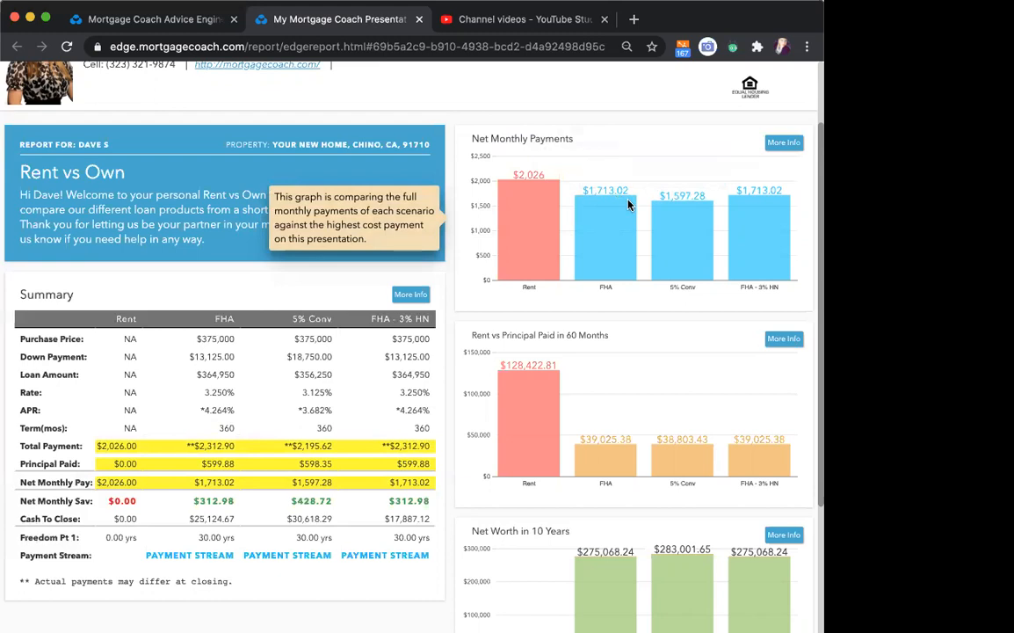
mouse_move(618, 226)
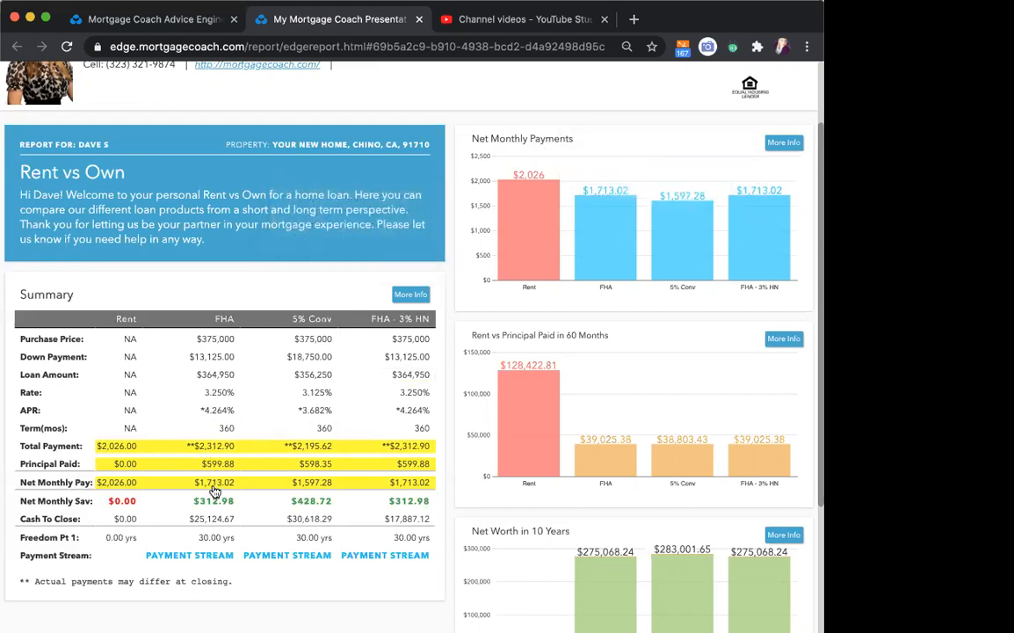
- Examine the summary's payment breakdown and closing costs, including the fee details for the FHA and FHA - 3% HN loans
mouse_move(515, 218)
click(410, 295)
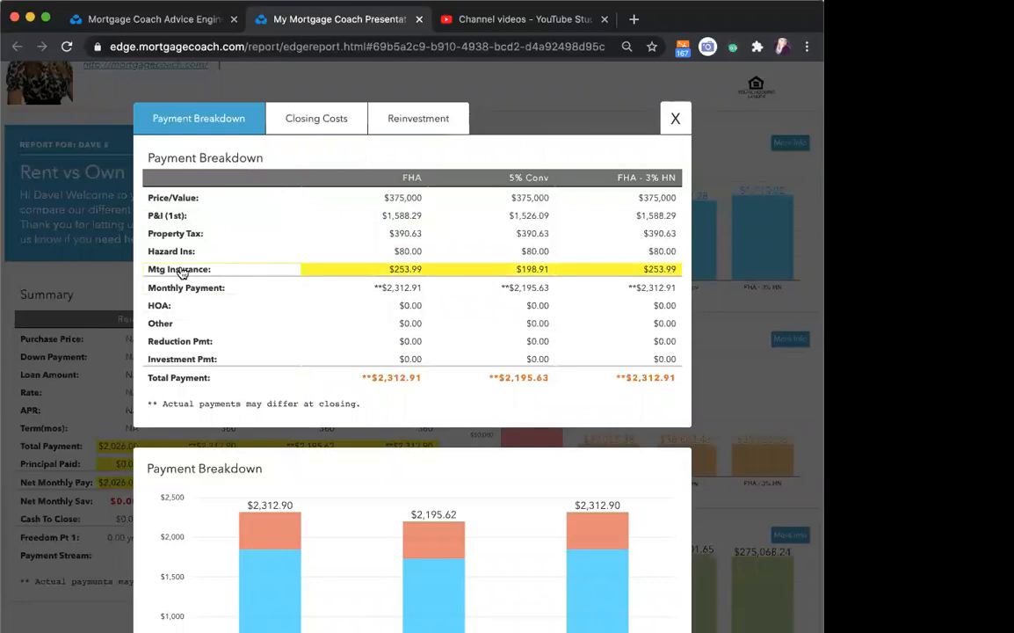
click(303, 125)
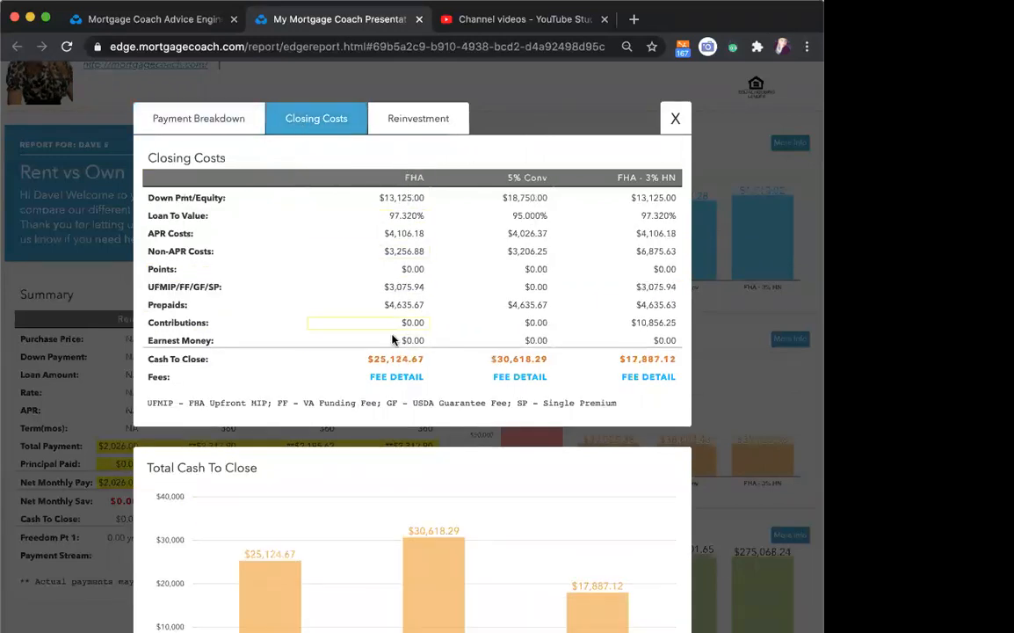
scroll(390, 353, down, 1)
click(393, 355)
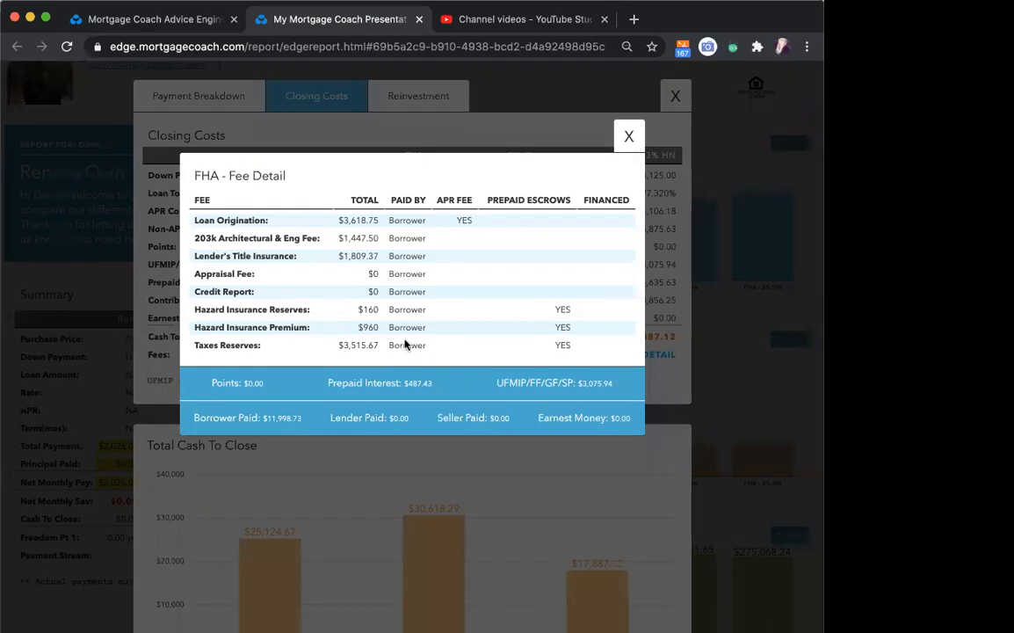
click(628, 141)
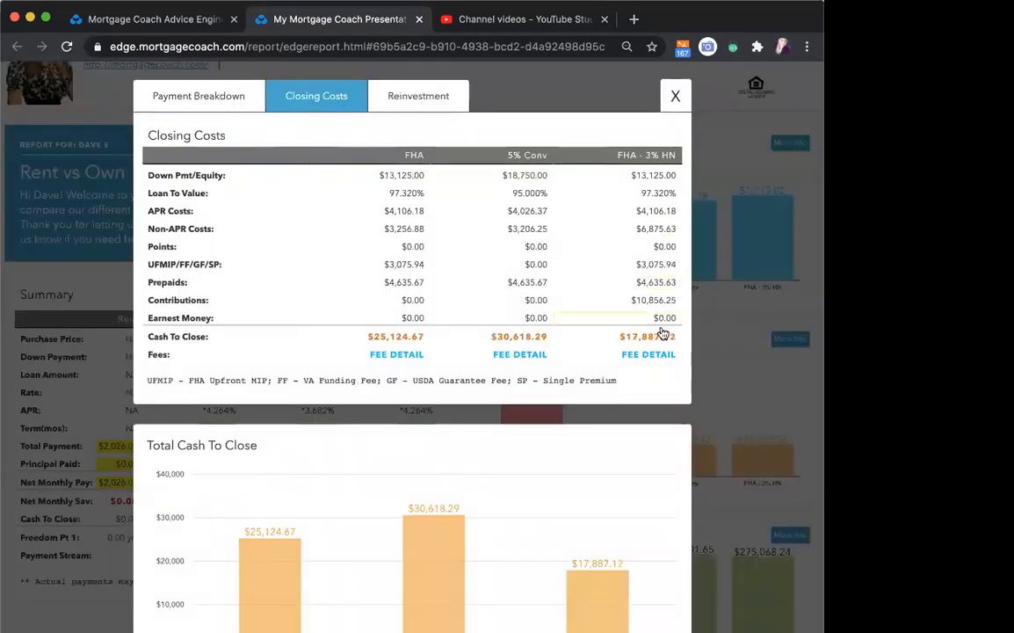
click(651, 355)
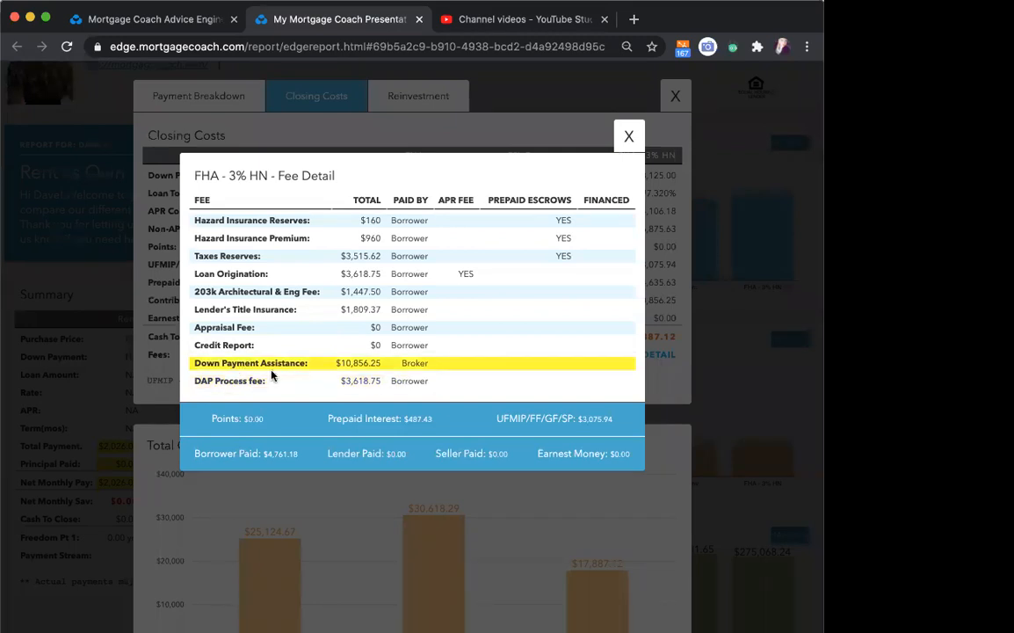
click(629, 137)
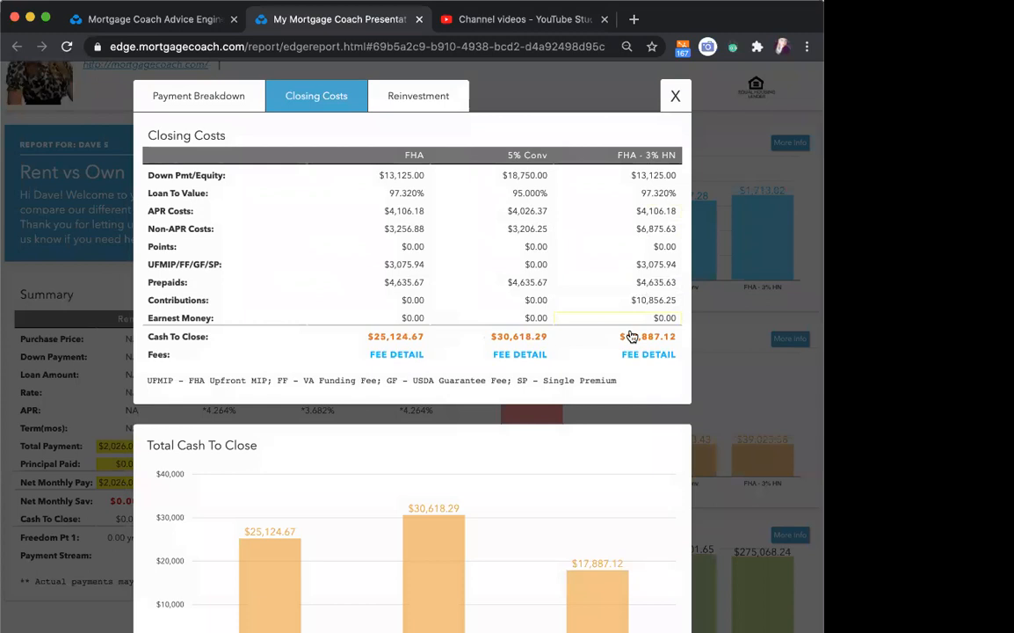
- Review the fee detail behind the FHA - 3% HN closing costs, including its down payment assistance, and return to the report
click(647, 355)
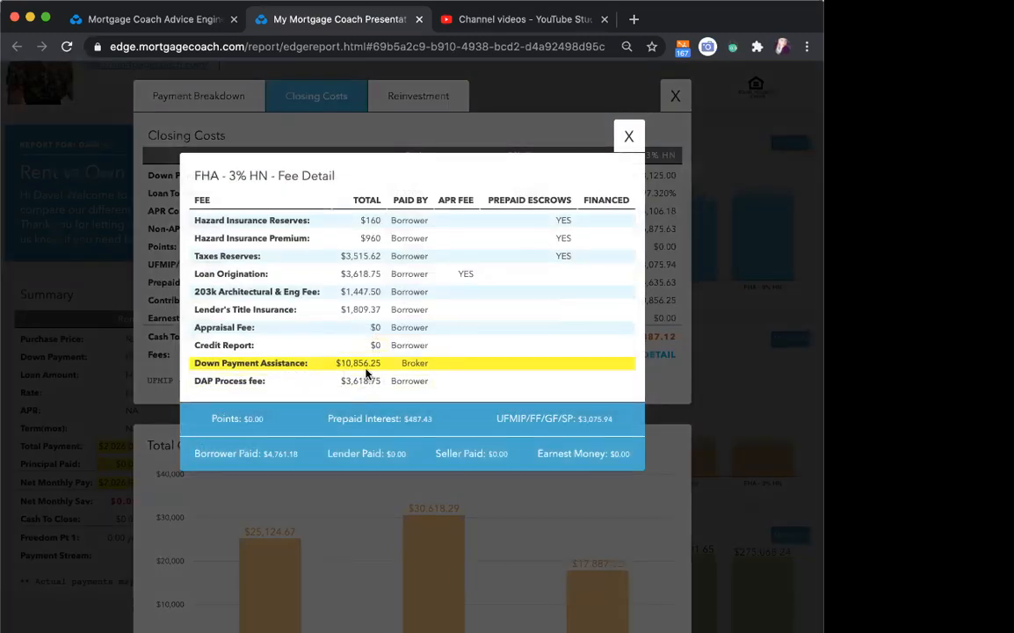
click(627, 136)
click(677, 103)
mouse_move(607, 222)
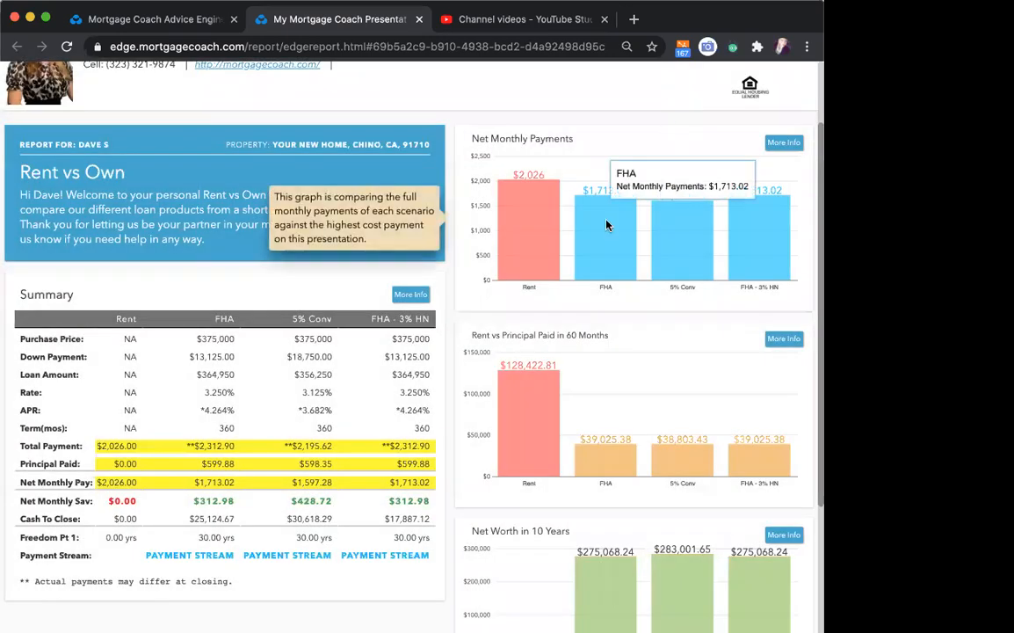
- Examine the detailed comparison behind the Rent vs Principal Paid in 60 Months chart and close it
scroll(606, 225, down, 2)
mouse_move(670, 345)
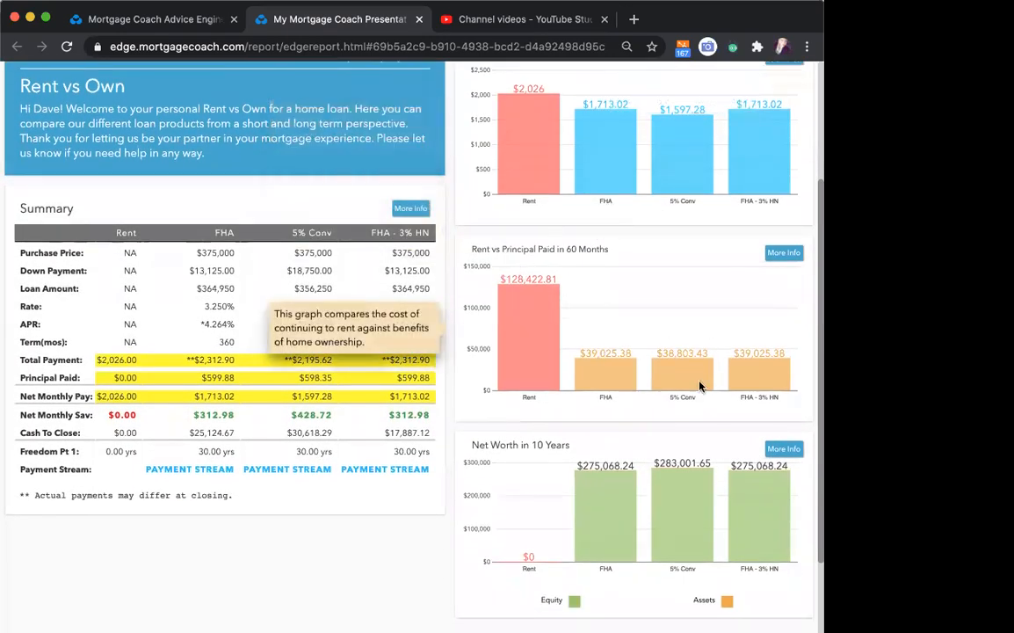
click(783, 253)
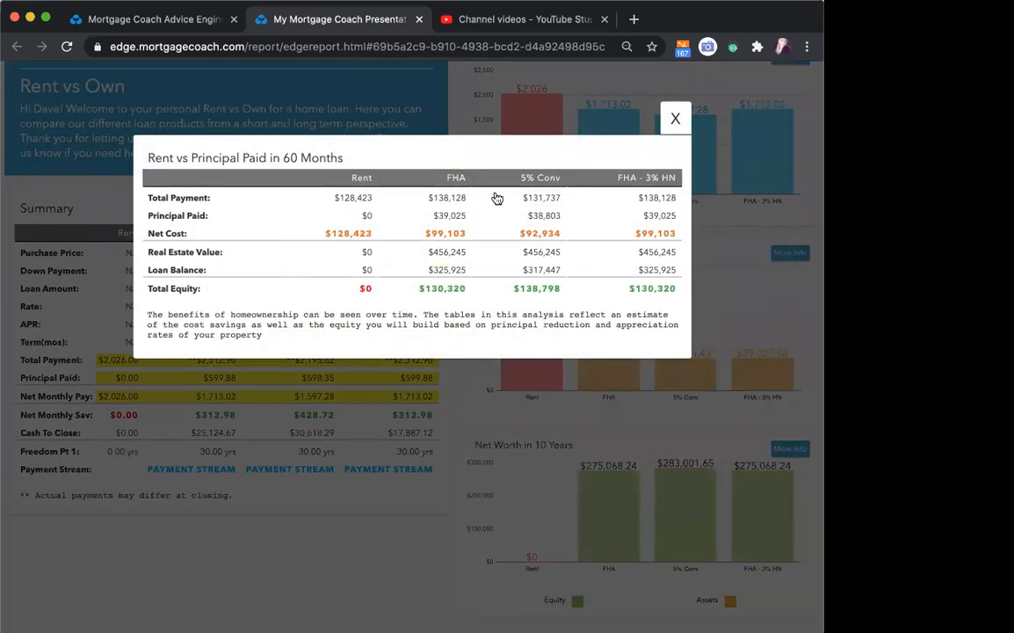
drag(284, 158, 471, 150)
click(679, 125)
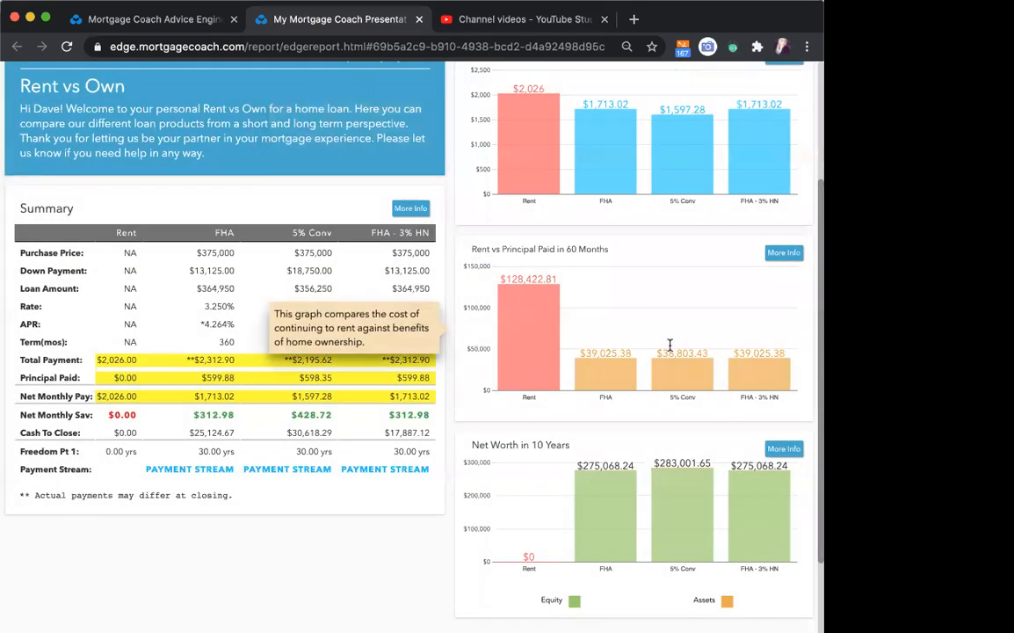
- Examine the detailed figures behind the Net Worth in 10 Years chart, close them and look over the full report
scroll(607, 308, down, 2)
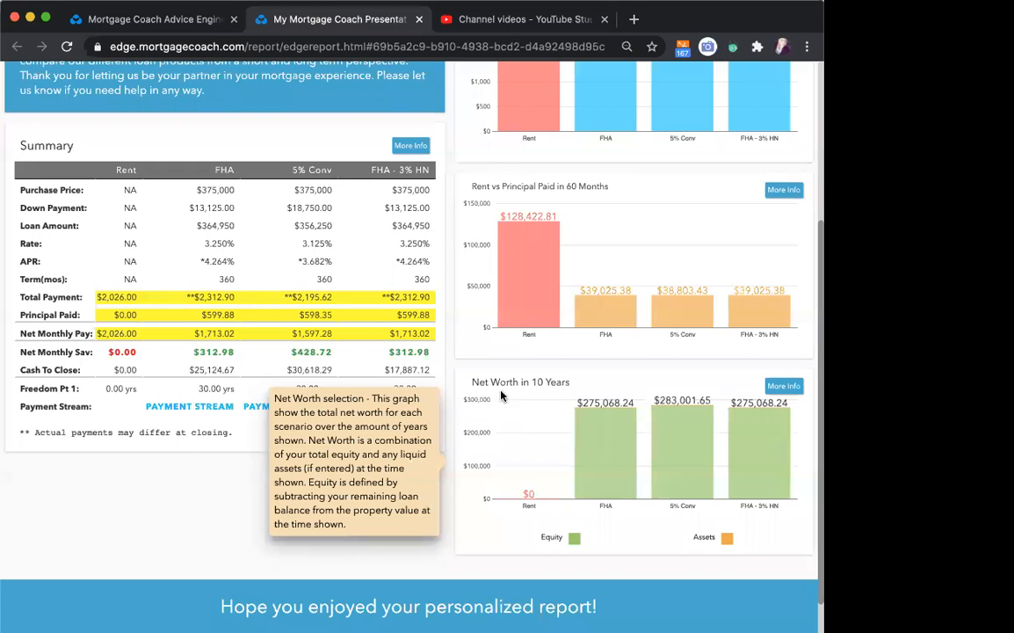
click(784, 386)
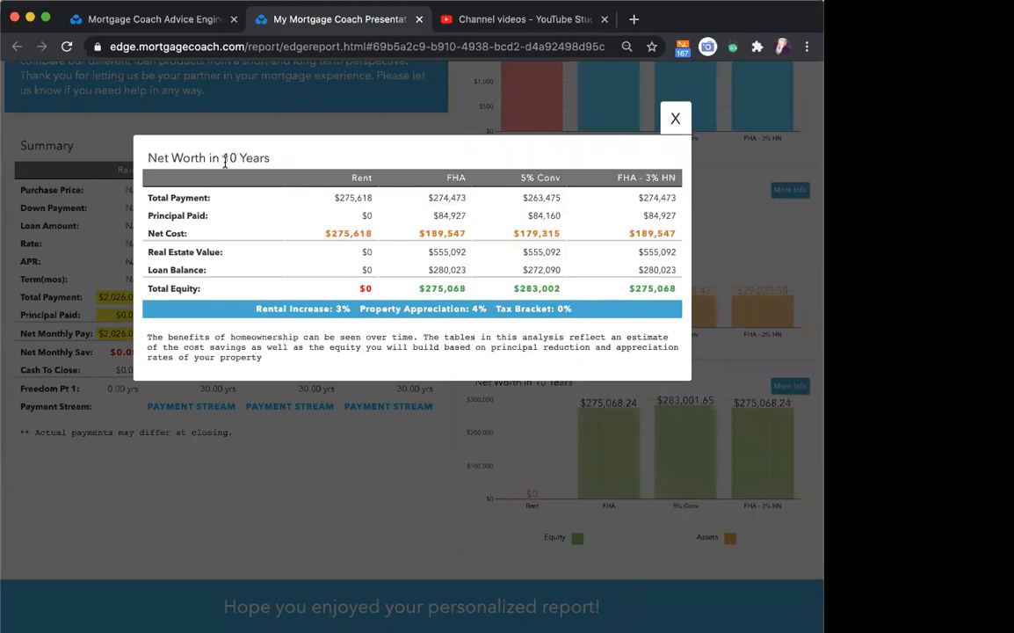
drag(224, 158, 675, 131)
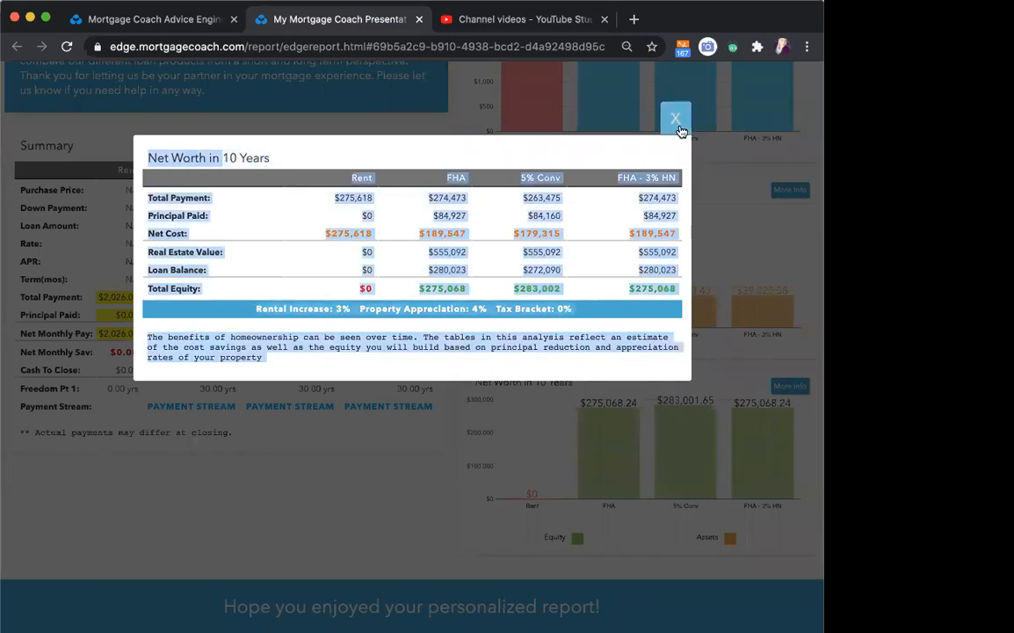
click(675, 123)
scroll(600, 485, up, 3)
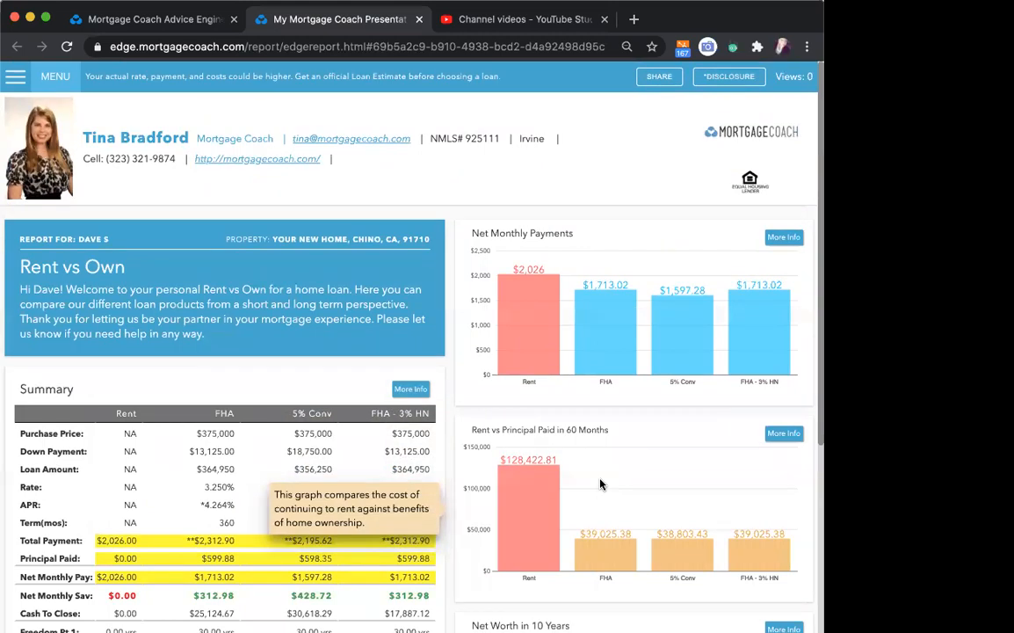
scroll(600, 484, down, 3)
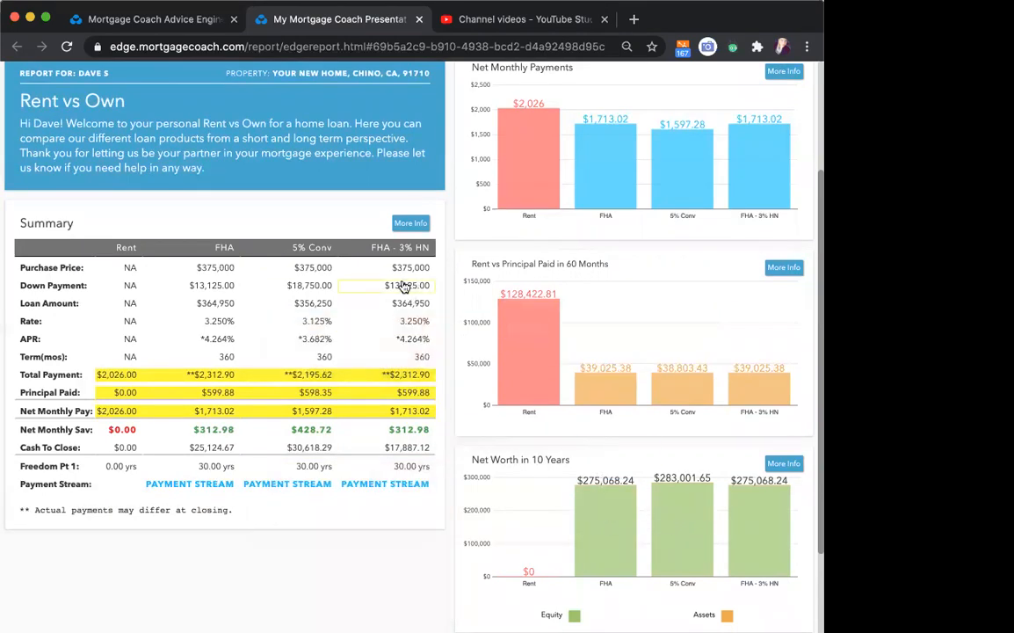
- In the client editor's Affordability section, set the standard deduction to $12,000, matching the Single filing status in the deductions table
click(118, 19)
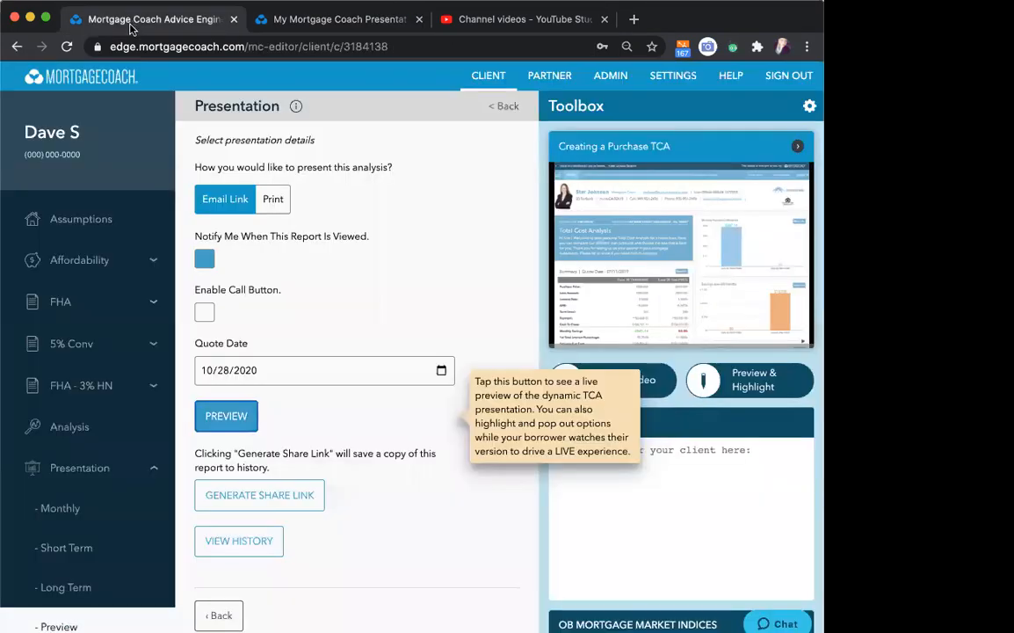
click(79, 262)
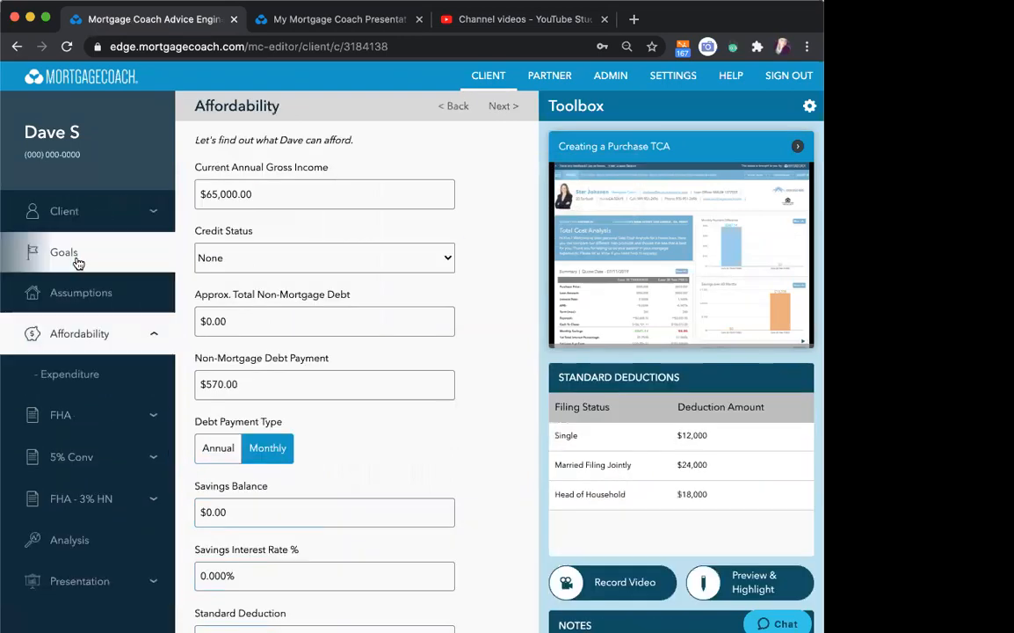
scroll(455, 299, down, 10)
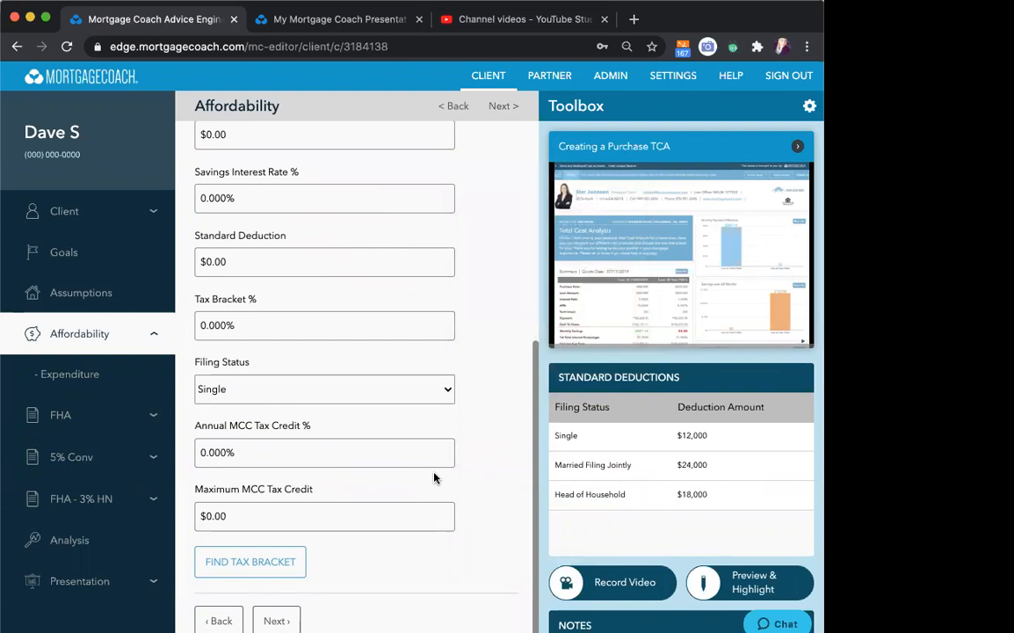
mouse_move(190, 233)
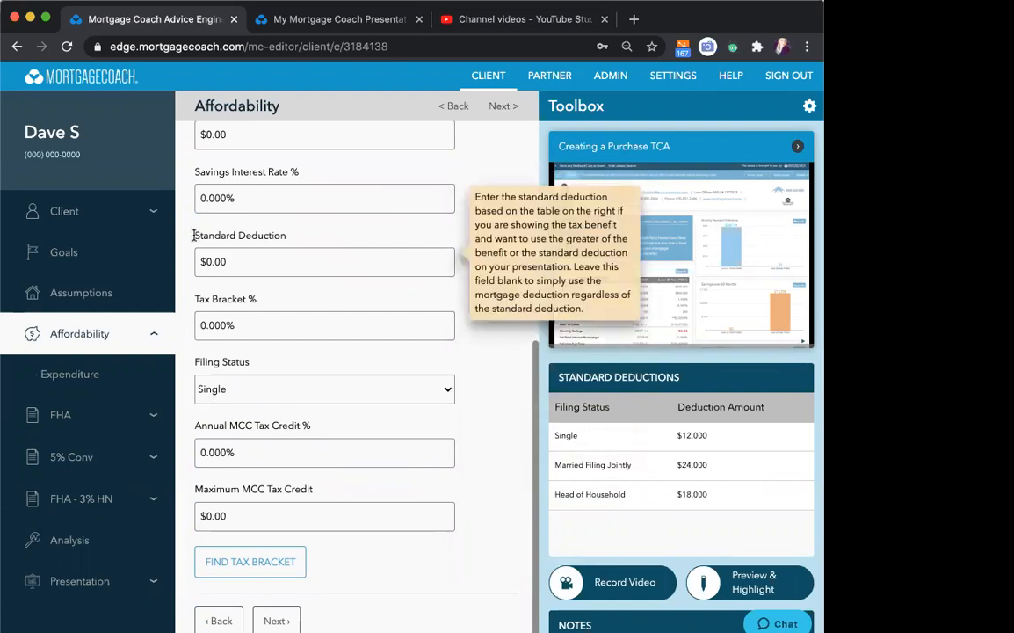
drag(193, 235, 280, 229)
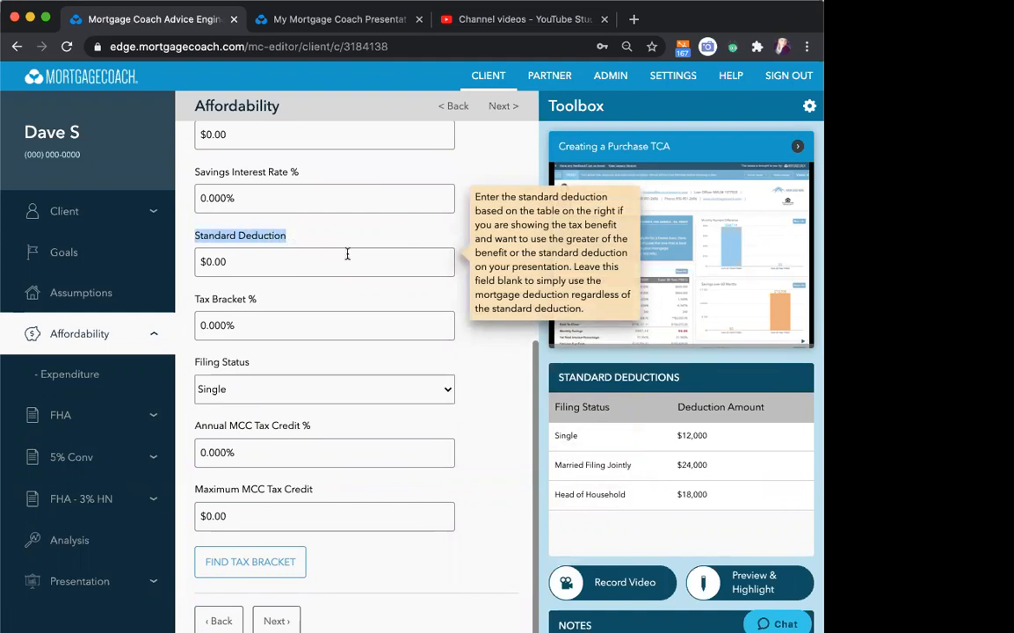
drag(559, 378, 685, 384)
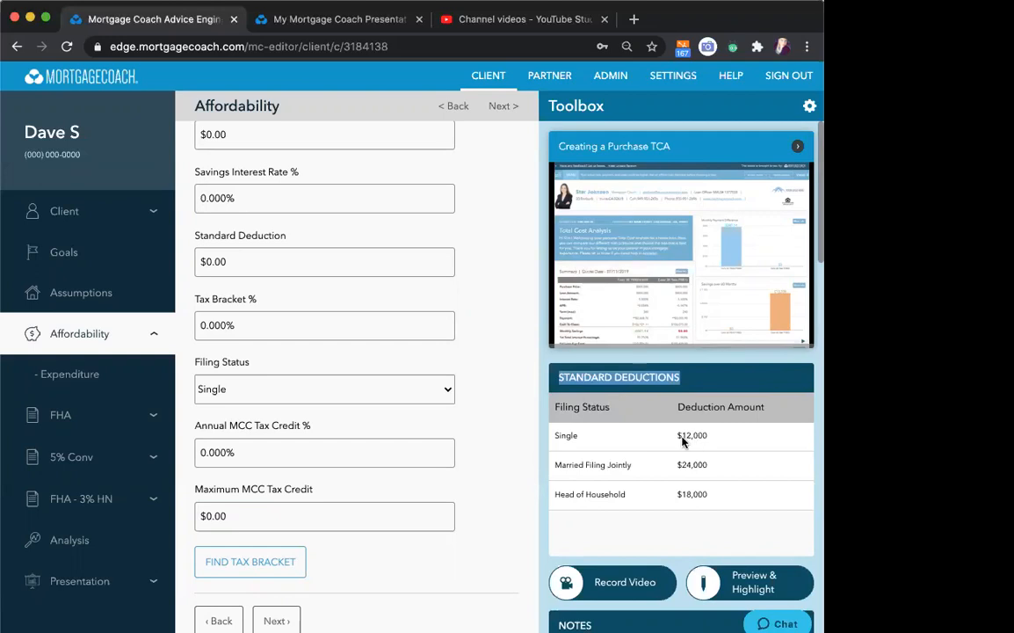
drag(682, 441, 692, 442)
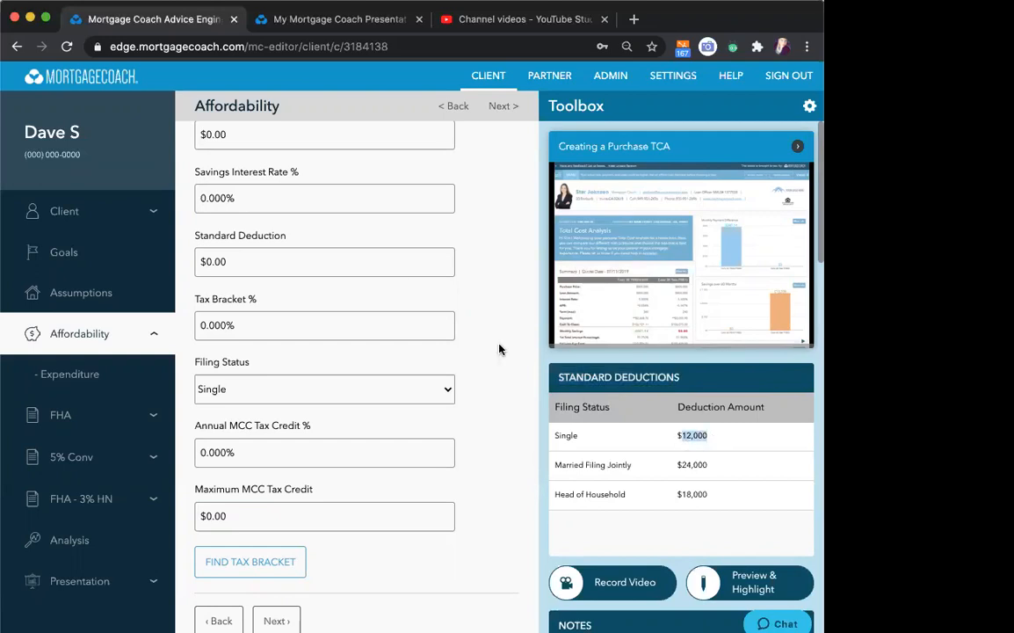
scroll(303, 163, up, 1)
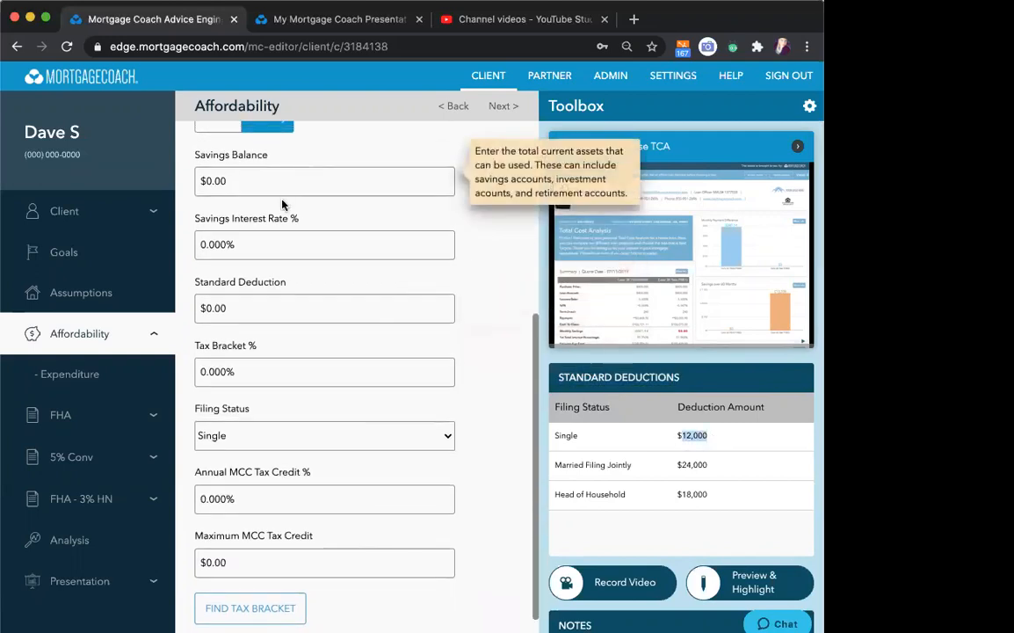
click(248, 312)
text(12000)
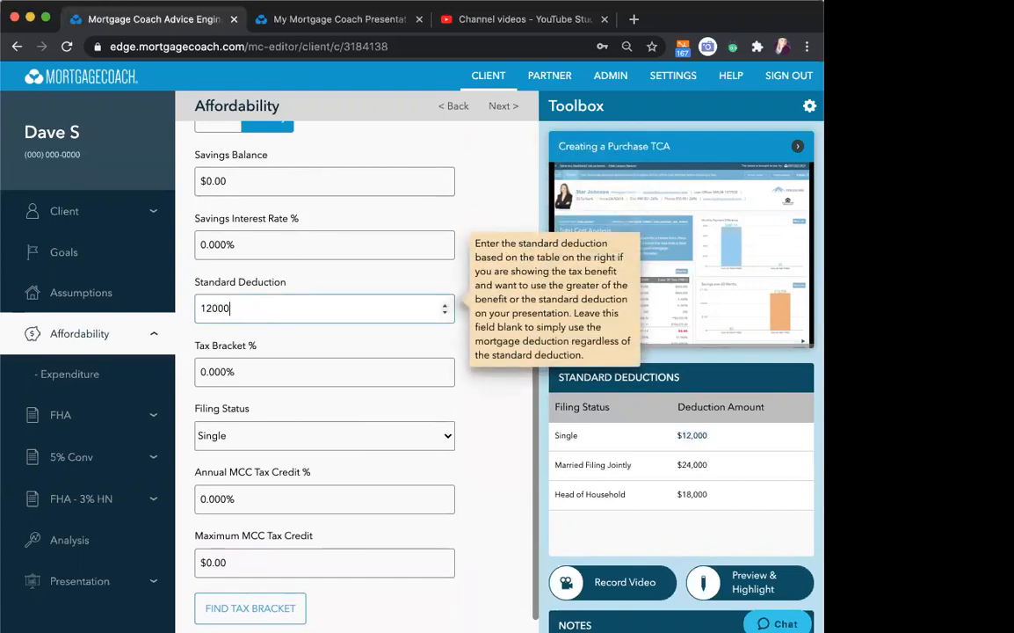
key(Tab)
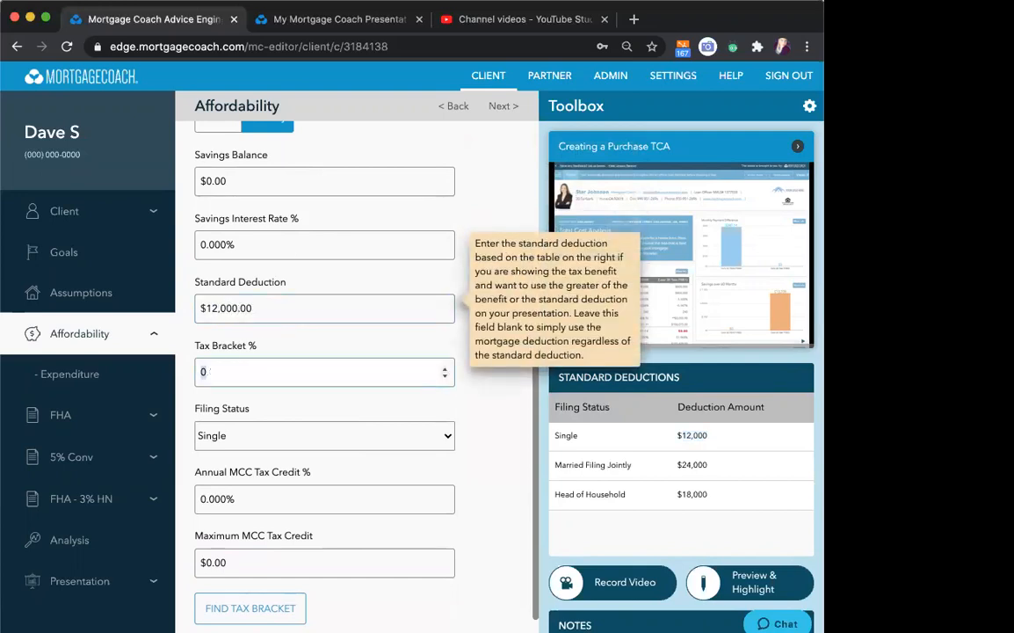
- Set the tax bracket to 22% and continue to the Expenditure section
scroll(306, 345, up, 5)
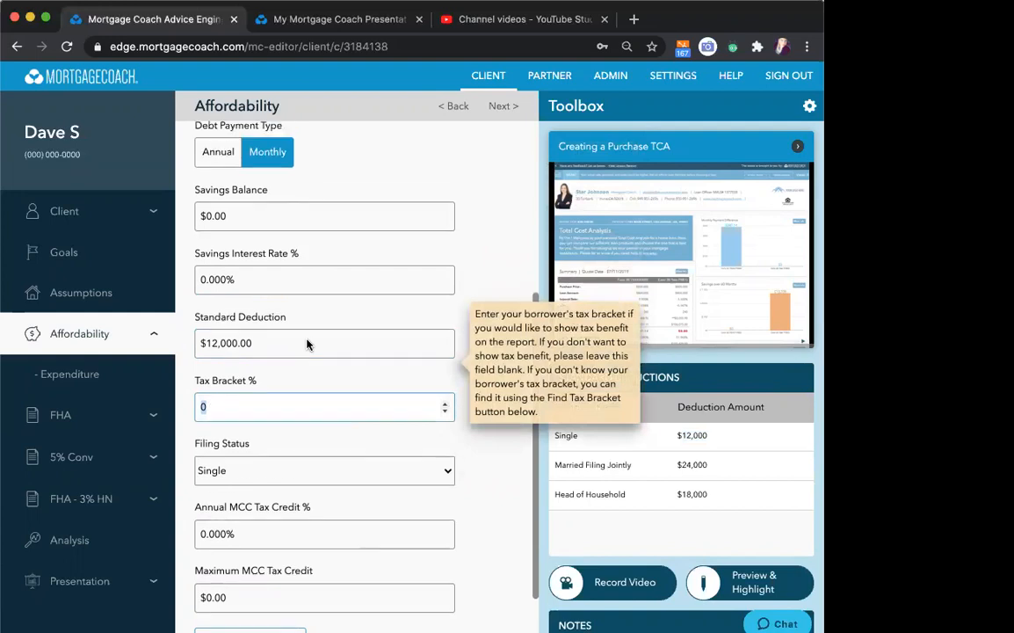
scroll(306, 345, down, 5)
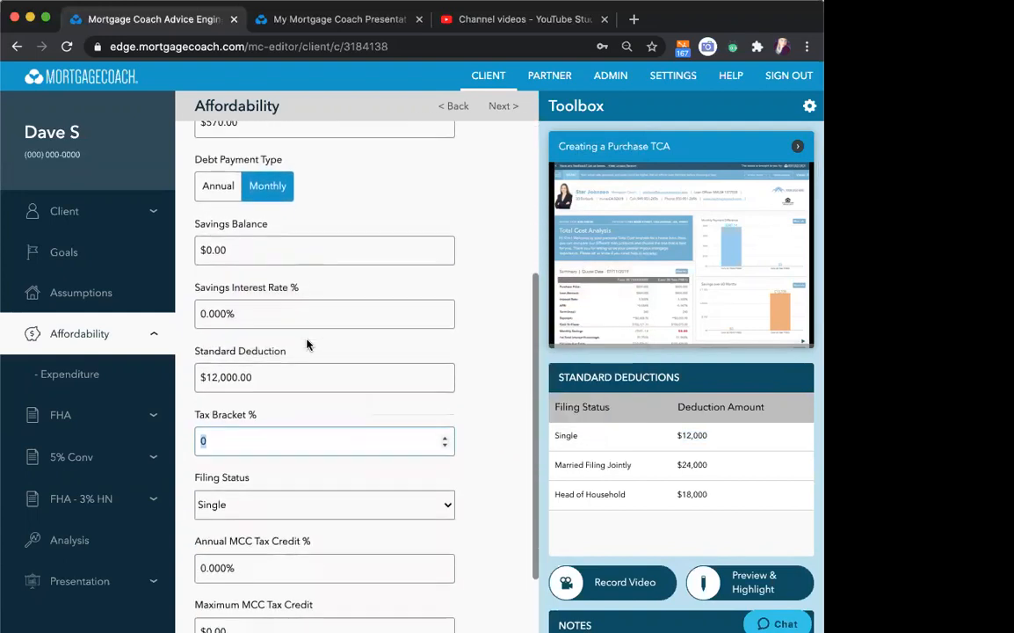
text(22)
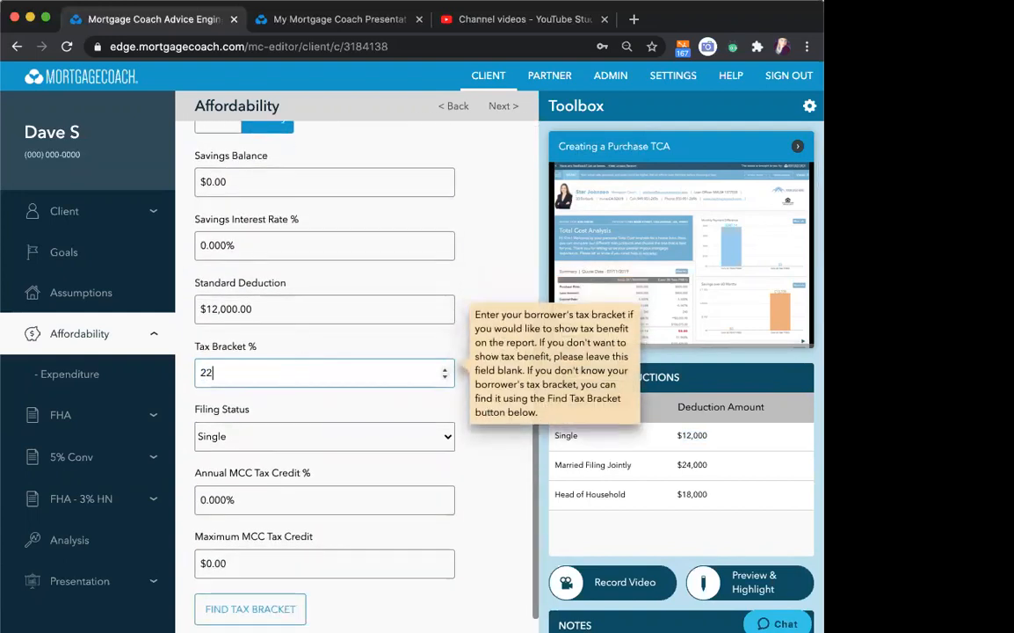
key(Tab)
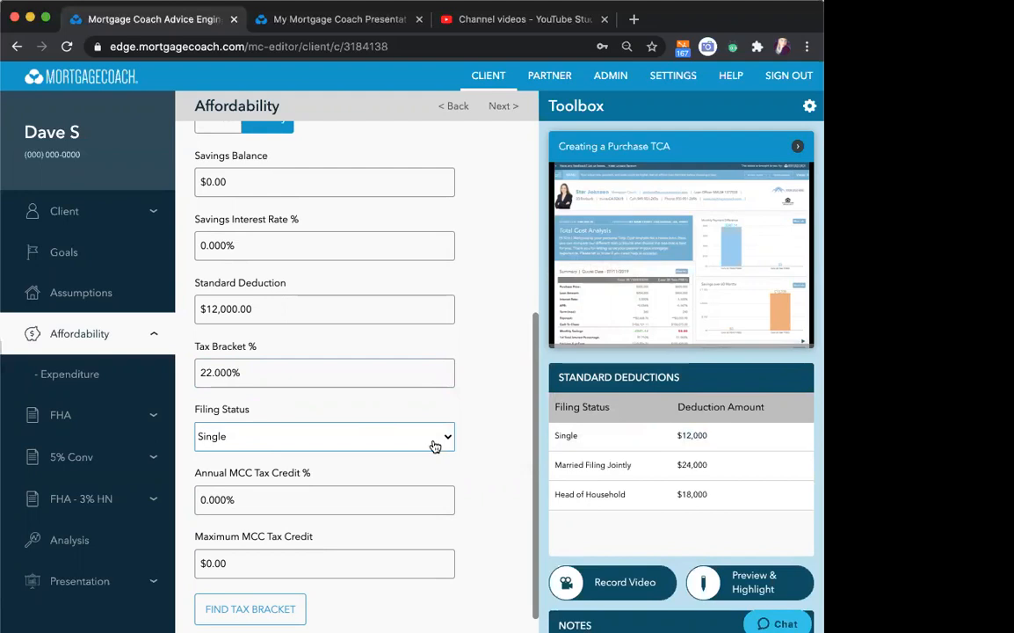
mouse_move(208, 483)
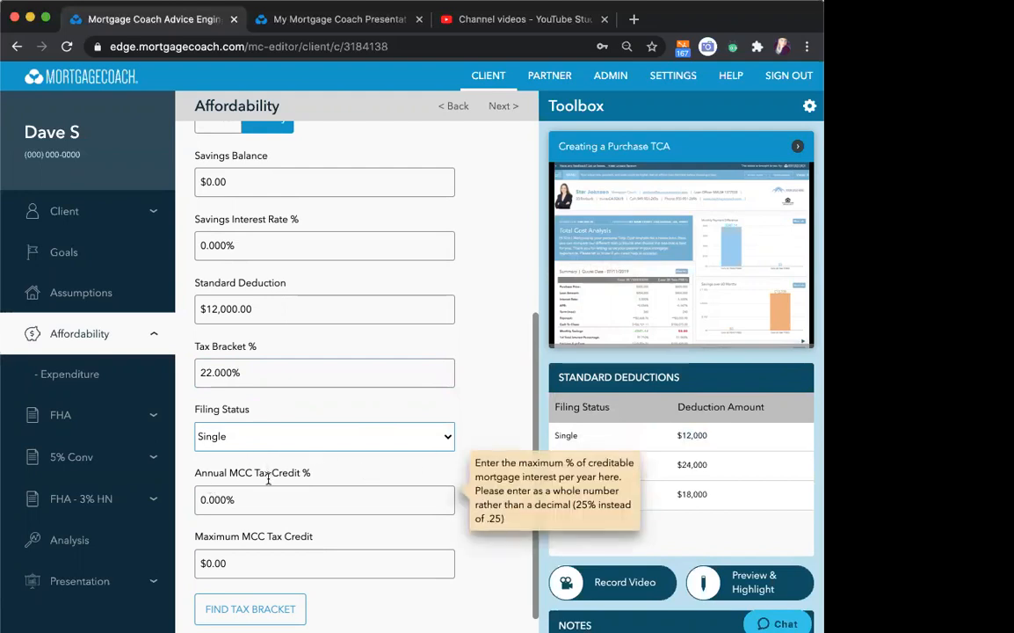
mouse_move(276, 519)
mouse_move(218, 564)
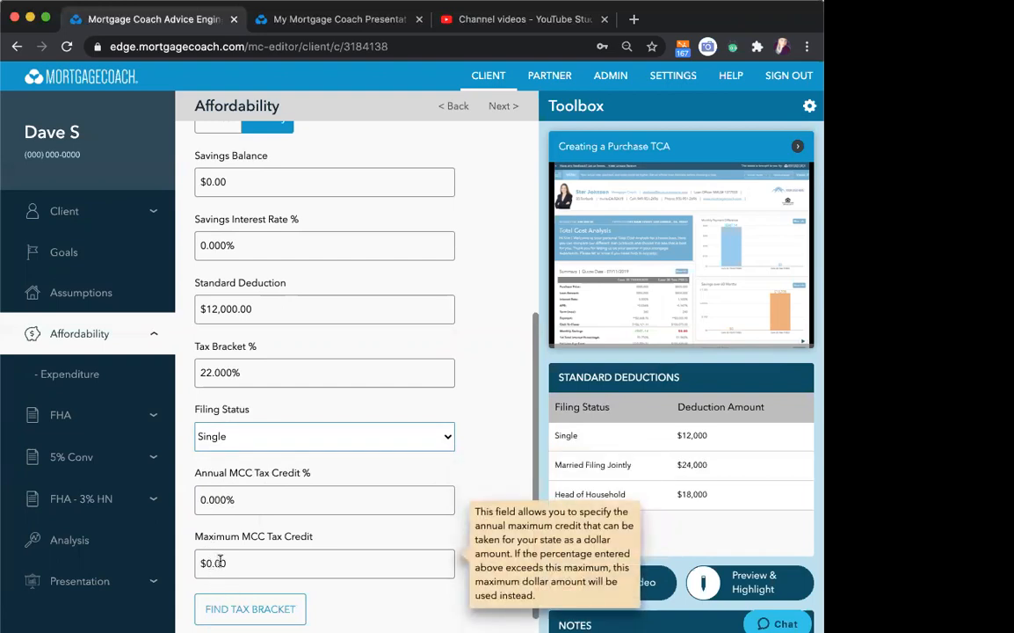
mouse_move(380, 487)
scroll(381, 487, down, 2)
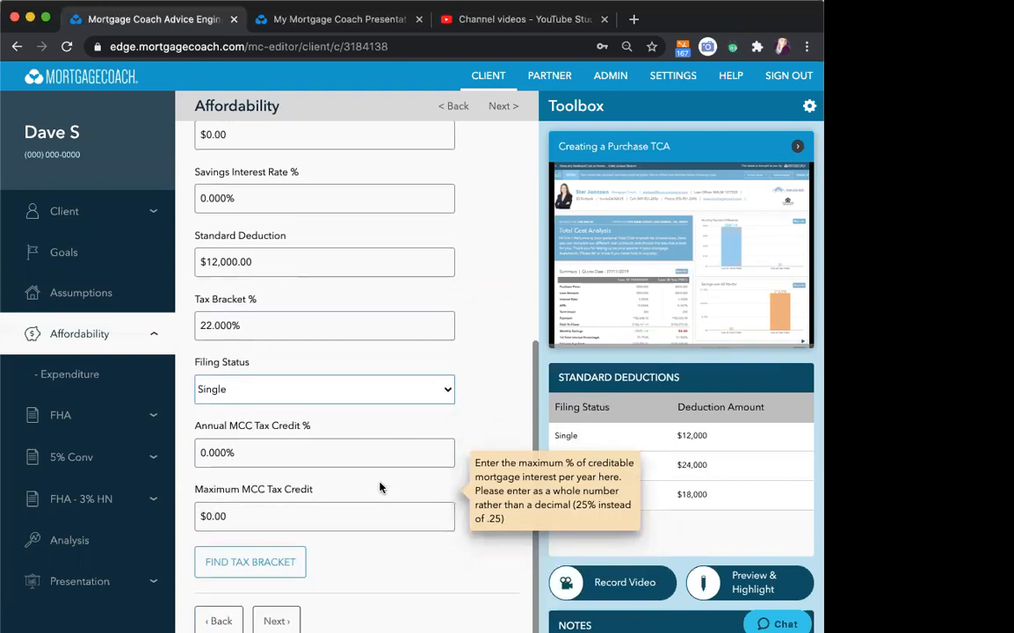
click(502, 110)
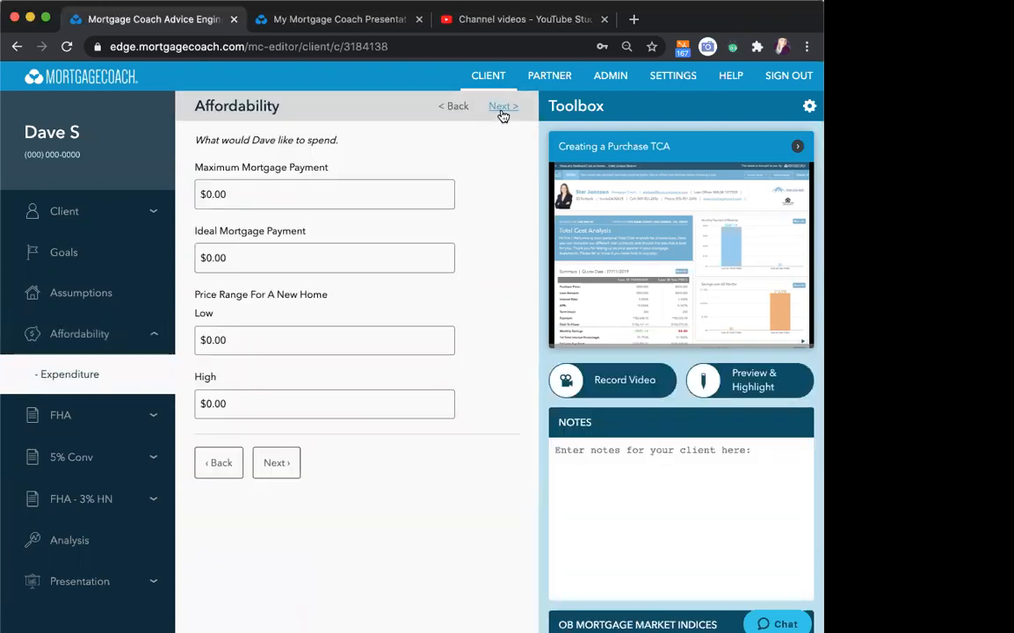
- Return to the Rent vs Own report and highlight the Tax Benefit amounts for FHA and FHA - 3% HN
click(343, 22)
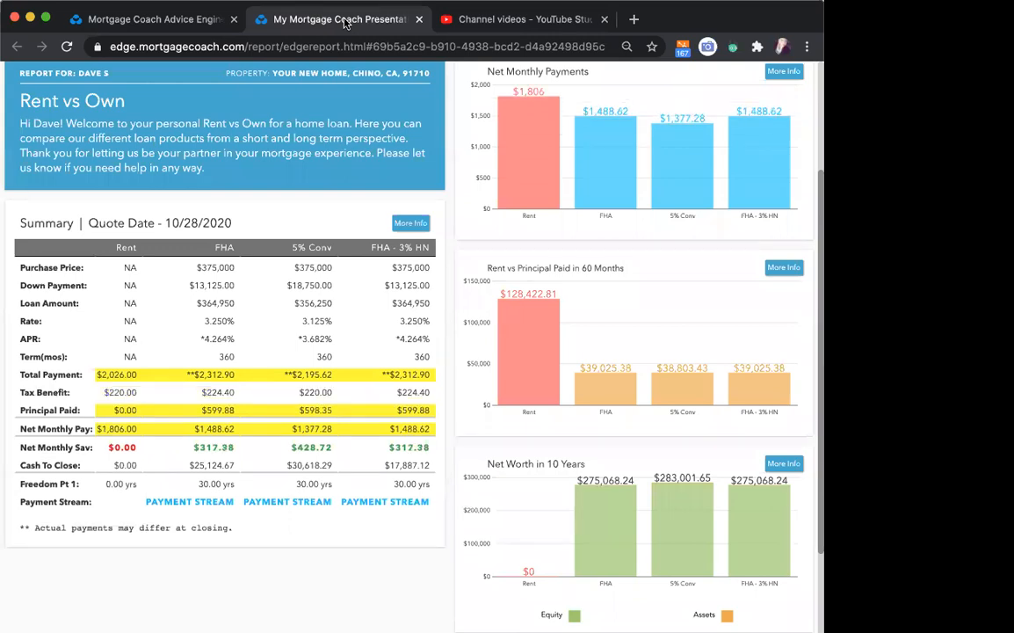
click(221, 394)
click(420, 395)
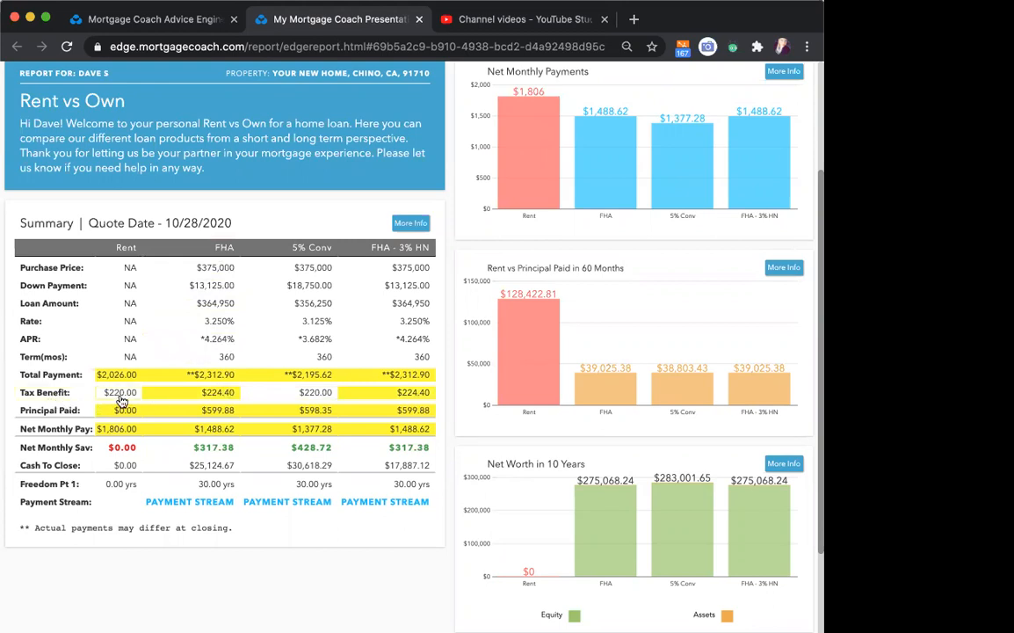
mouse_move(528, 71)
click(121, 409)
- Clear all highlights from the Rent vs Own report
scroll(118, 166, up, 3)
click(16, 77)
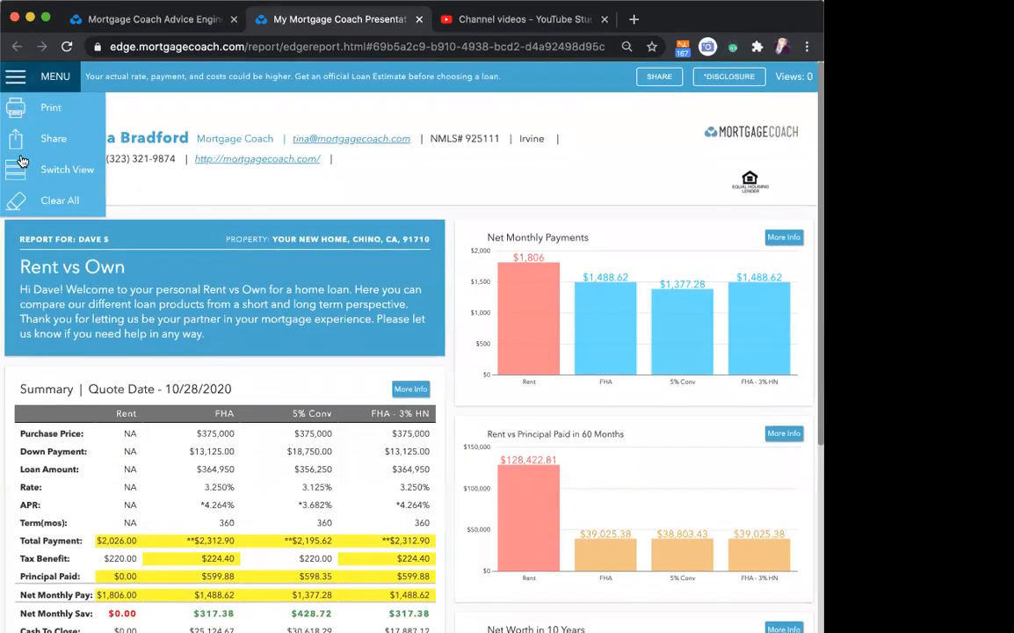
click(57, 203)
- Point out the Net Monthly Payments chart title and highlight the Total Payment row in the summary
scroll(185, 226, down, 2)
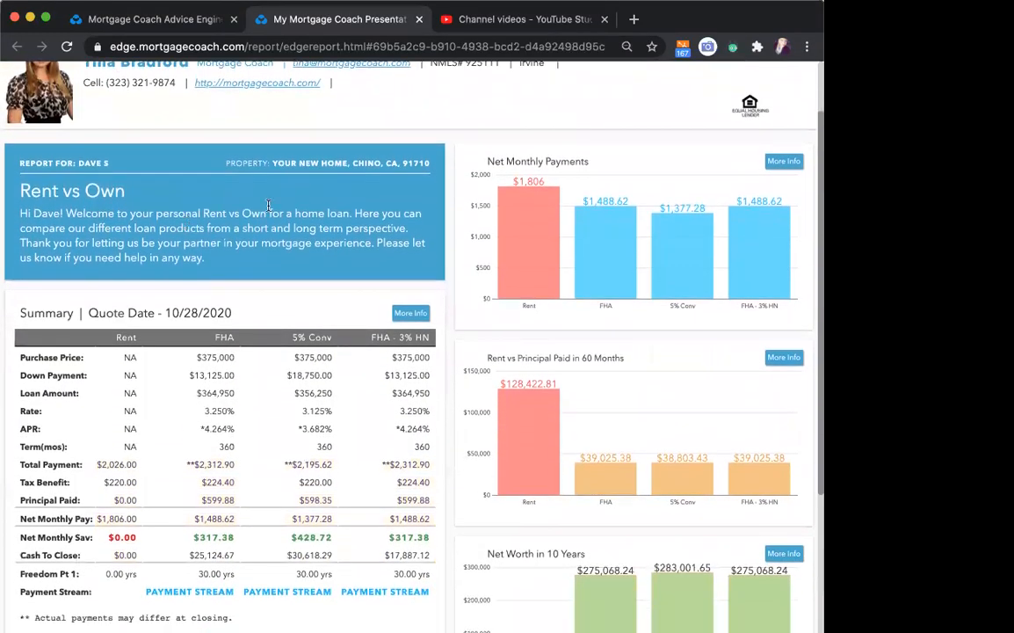
mouse_move(477, 169)
drag(439, 149, 589, 146)
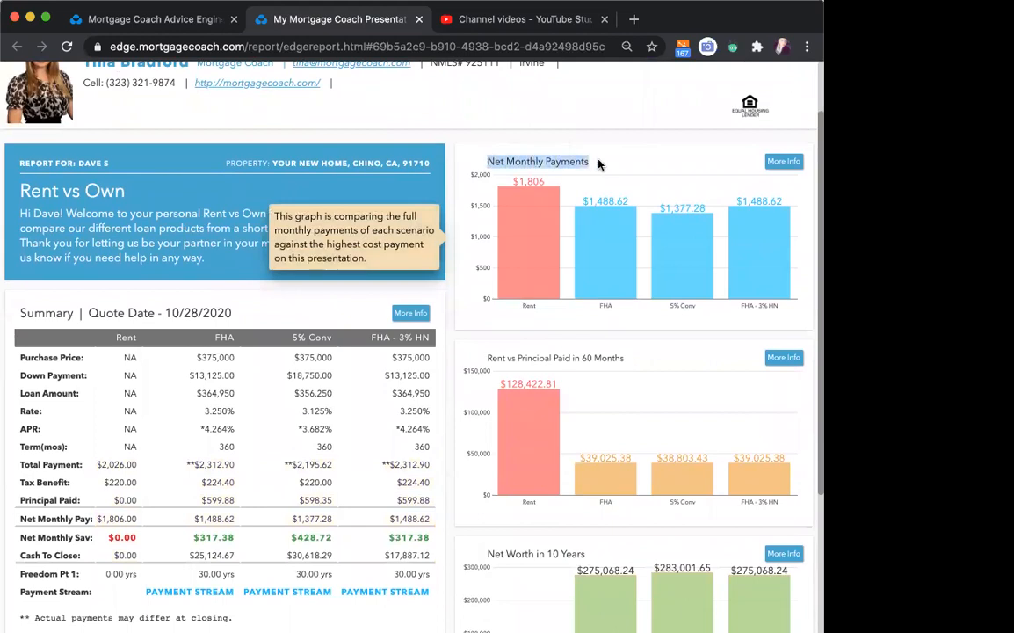
scroll(367, 187, down, 3)
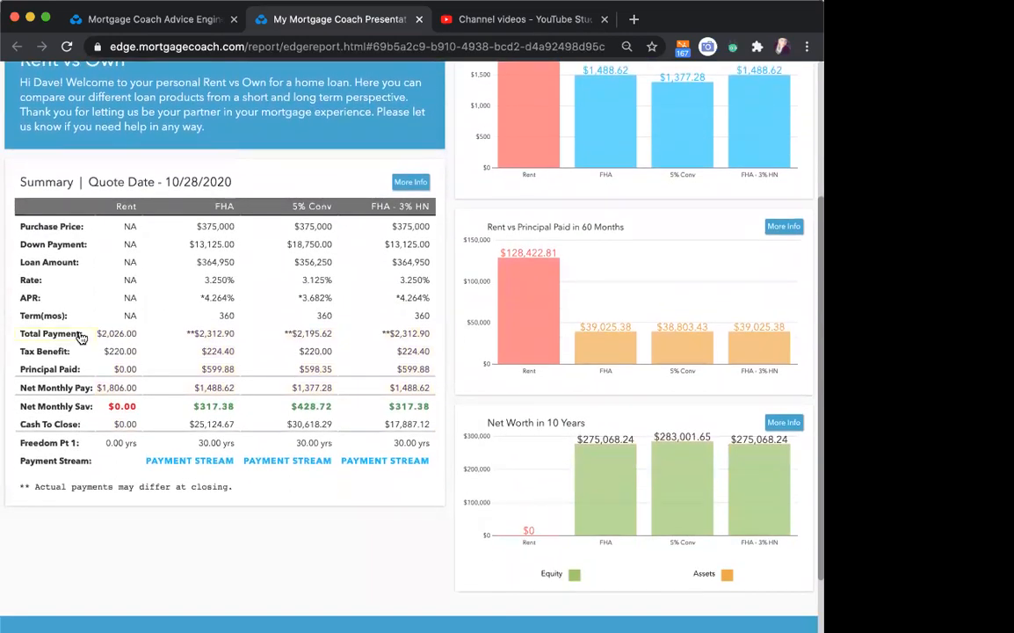
click(68, 334)
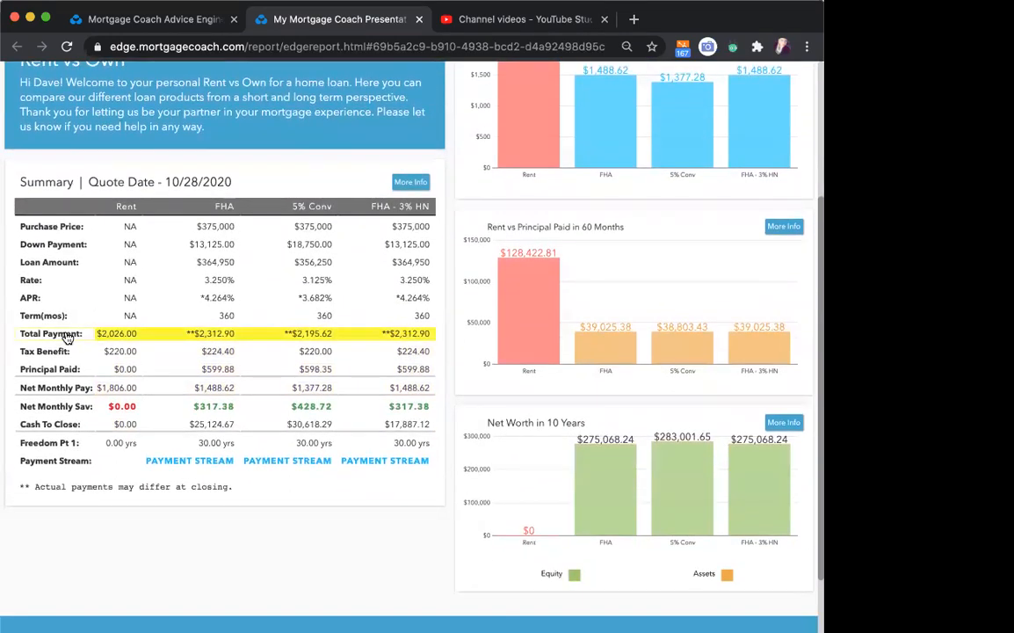
- Highlight the Tax Benefit, Principal Paid and Net Monthly Pay rows in the summary and bring the Net Monthly Payments chart into view
click(55, 351)
click(55, 370)
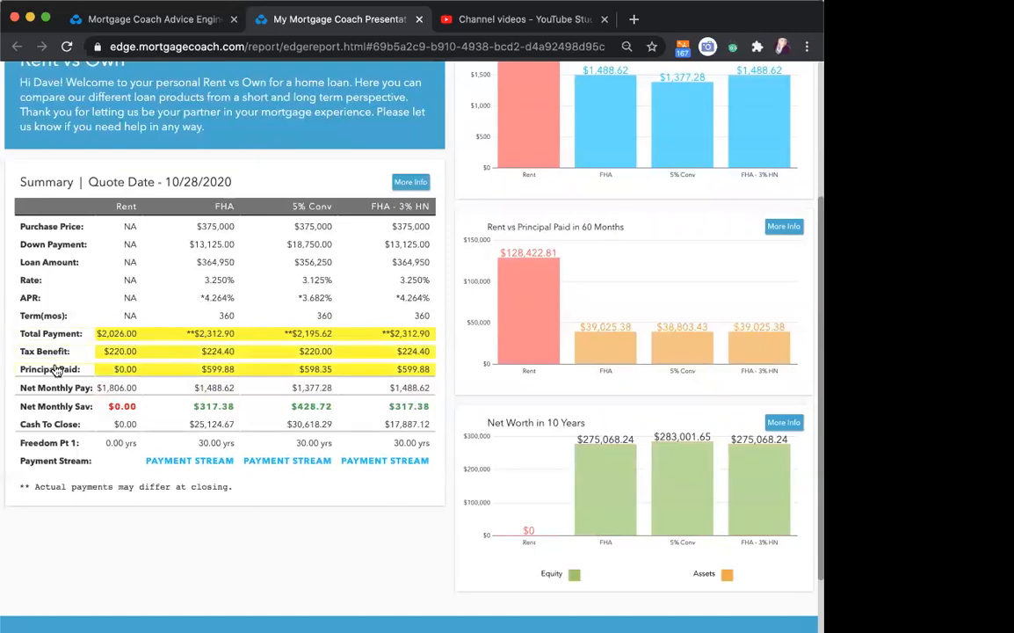
click(55, 388)
scroll(253, 438, up, 1)
scroll(253, 437, up, 2)
mouse_move(557, 168)
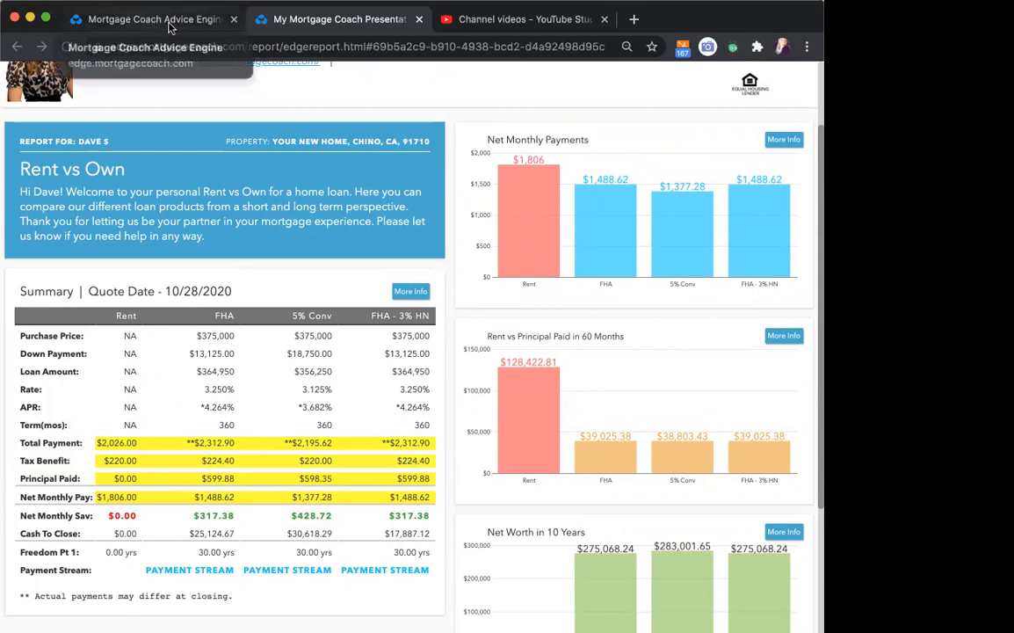
- In the editor's Analysis section, try Rent vs Tax Benefit as the short term chart type and settle on Tax Benefit Analysis
click(140, 18)
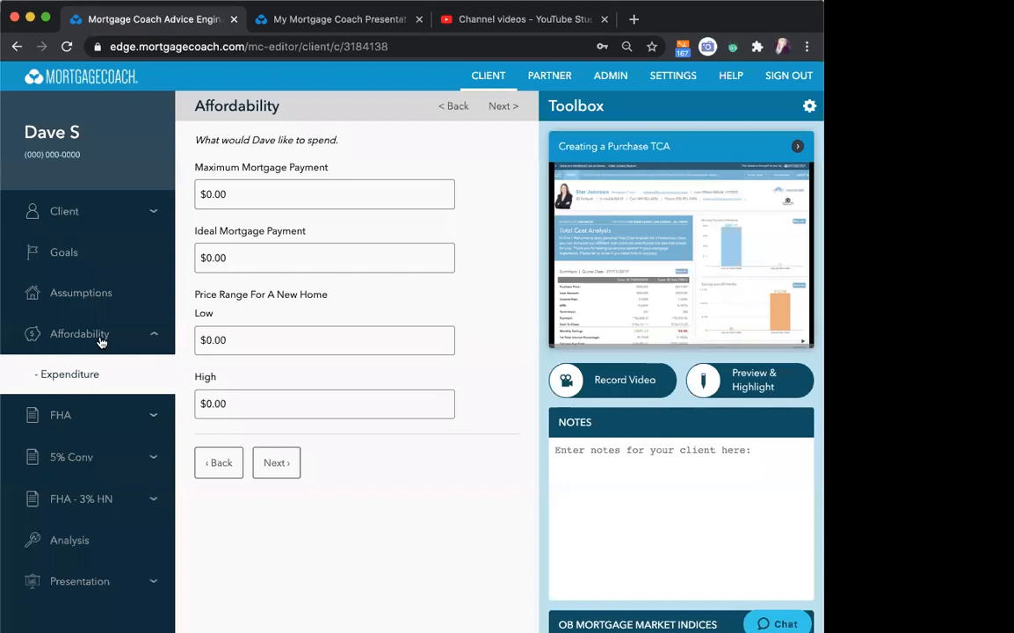
click(70, 539)
click(431, 419)
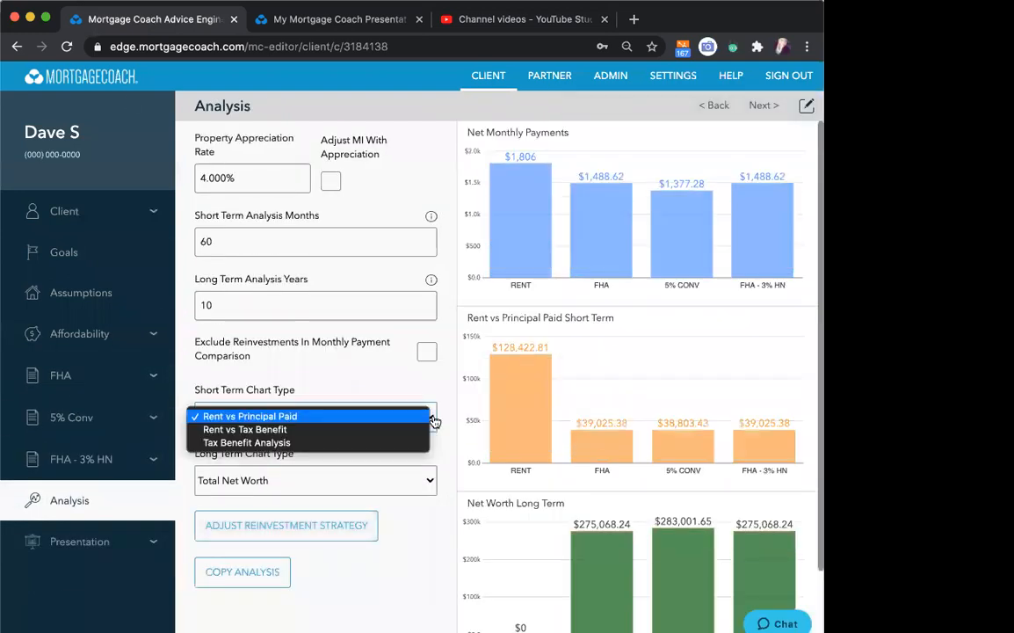
click(284, 430)
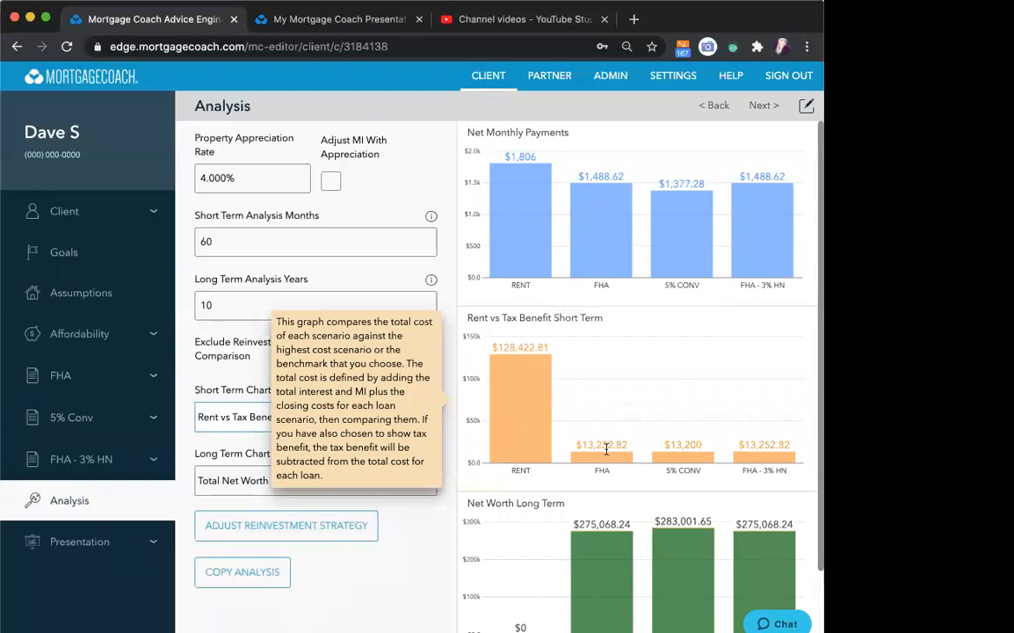
click(312, 420)
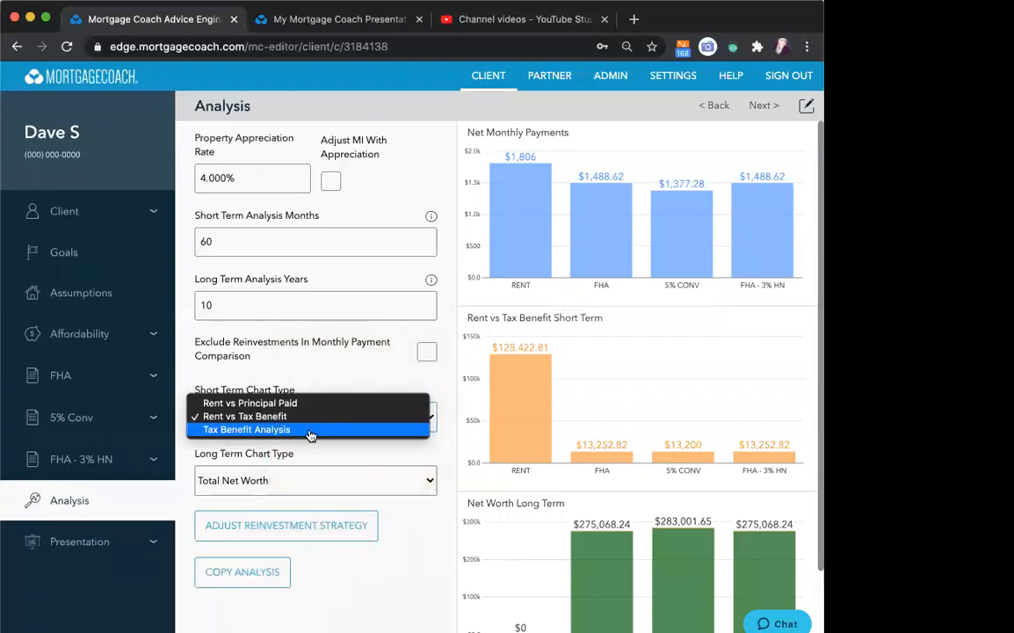
click(310, 429)
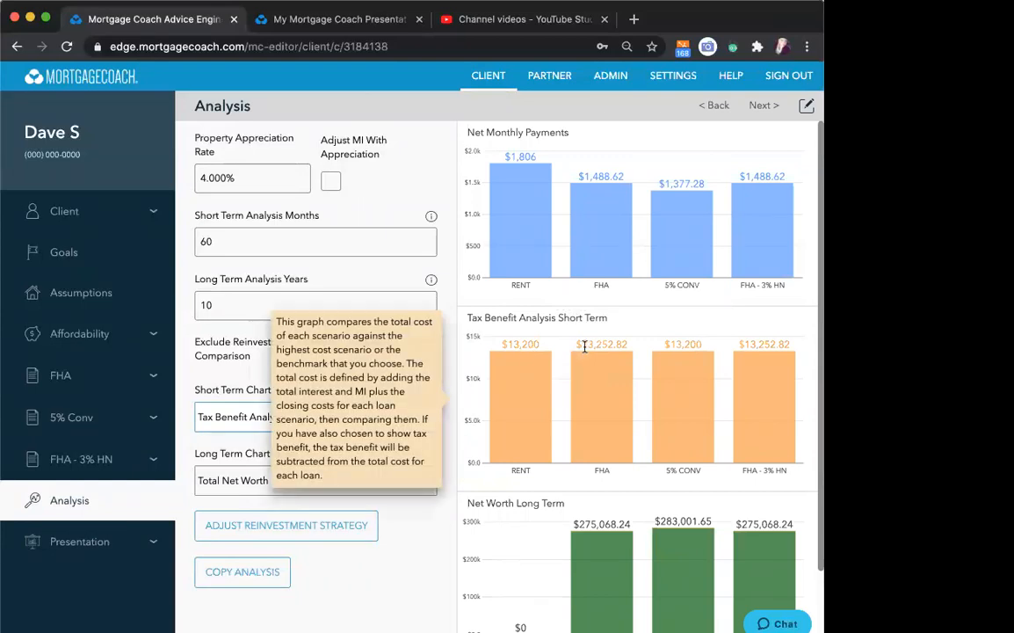
- Point out the FHA and FHA - 3% HN amounts in the Tax Benefit Analysis Short Term chart and continue to the Presentation section
drag(584, 345, 620, 344)
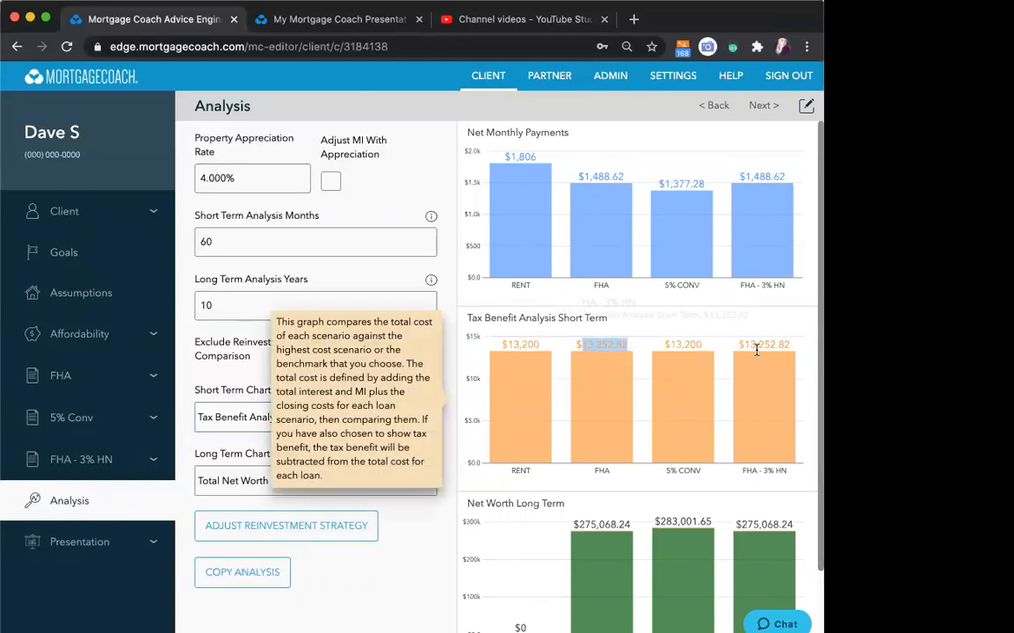
drag(744, 345, 792, 348)
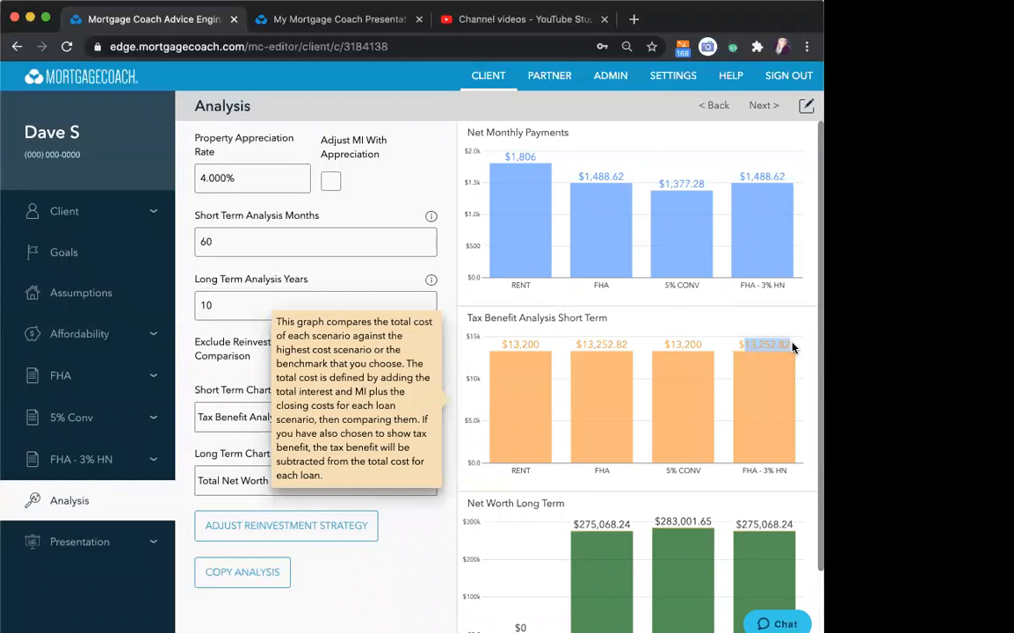
click(761, 106)
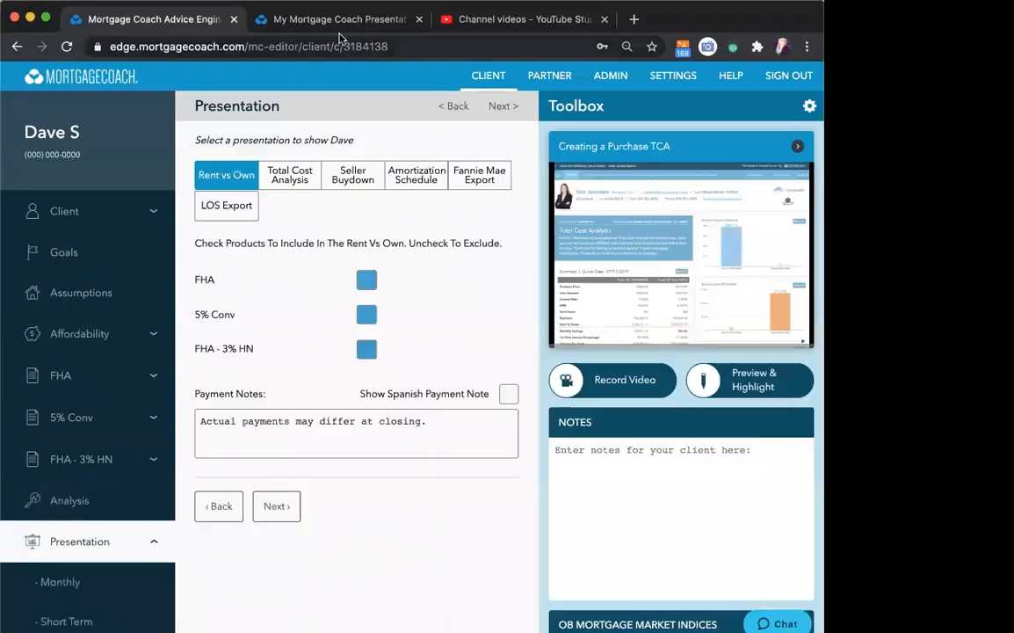
- Check the Tax Benefit Analysis 60 Months chart in the already open Rent vs Own report
click(336, 24)
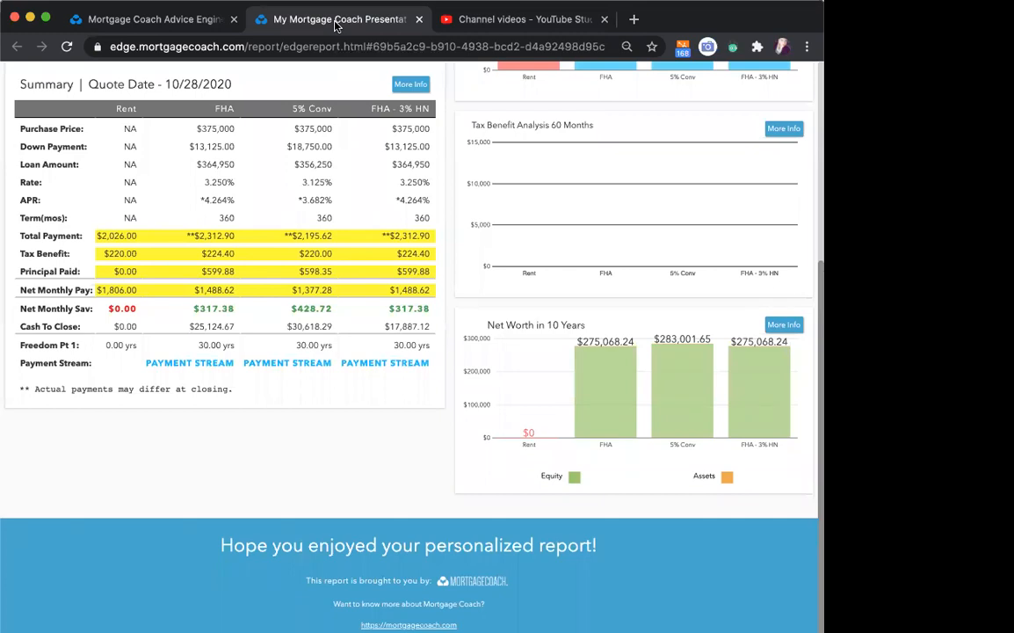
scroll(505, 301, up, 2)
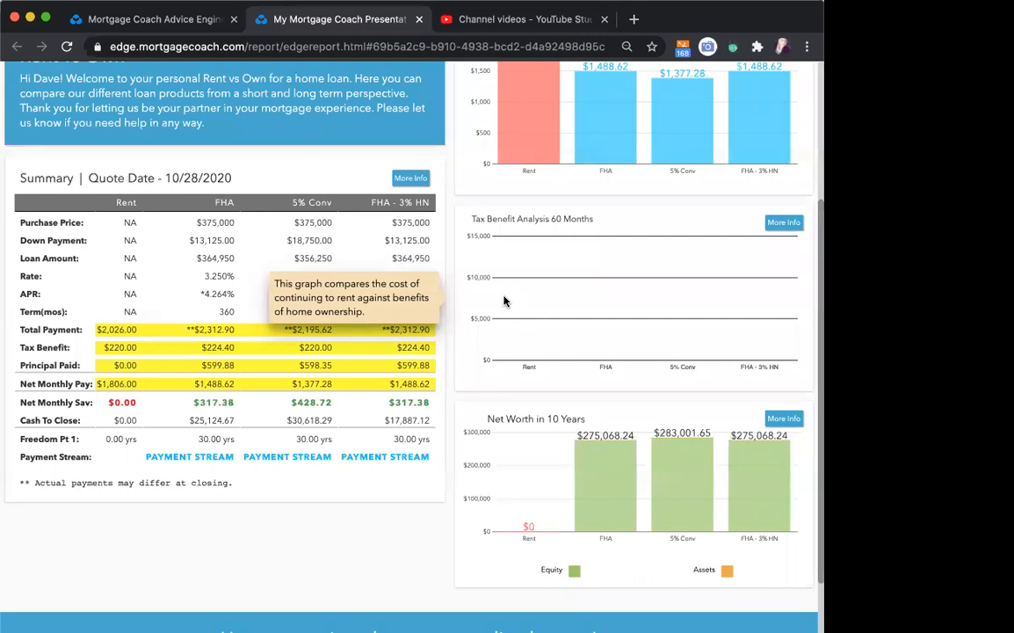
scroll(505, 302, up, 1)
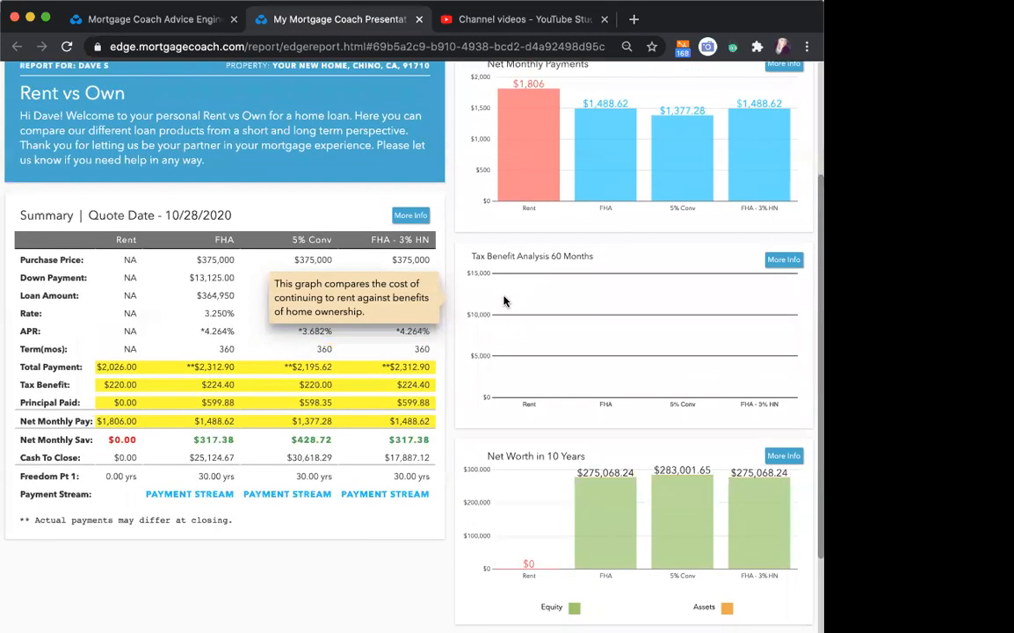
- Generate a new preview of the Rent vs Own report from the editor and close the old report tab
click(199, 19)
click(707, 379)
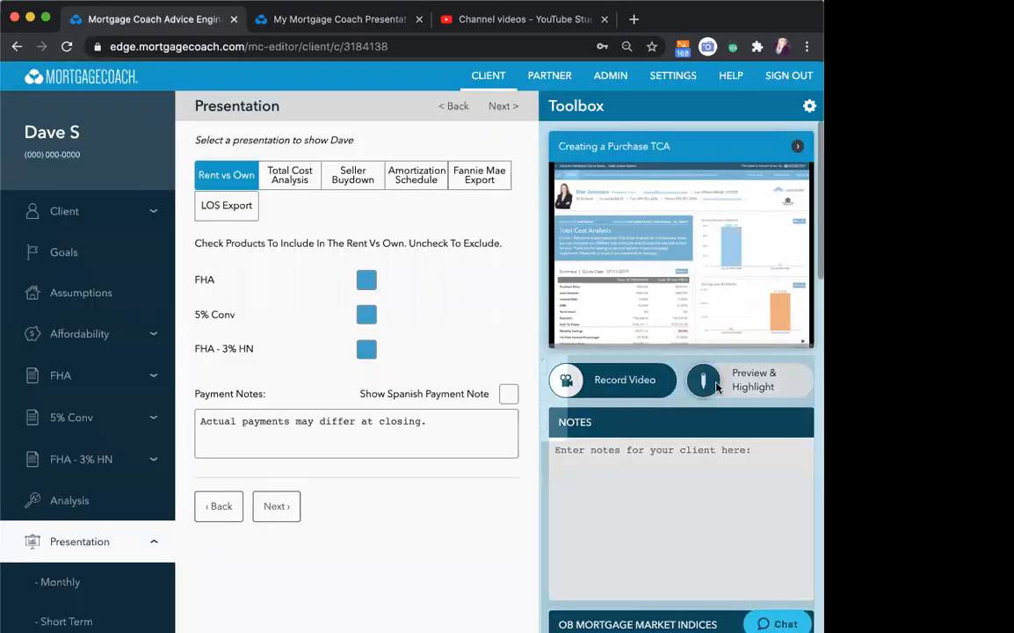
click(464, 416)
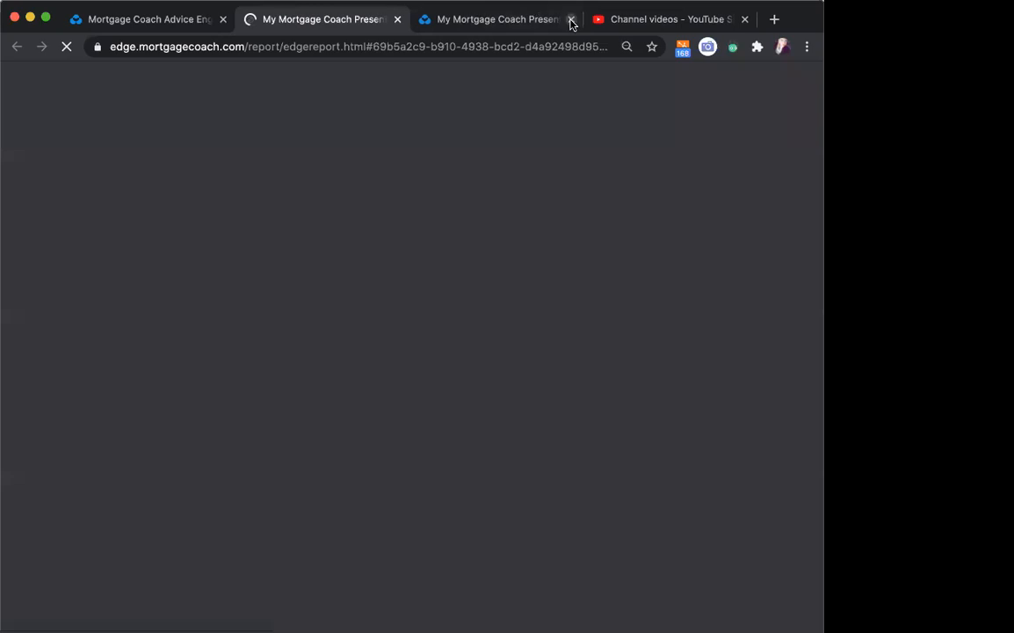
click(571, 19)
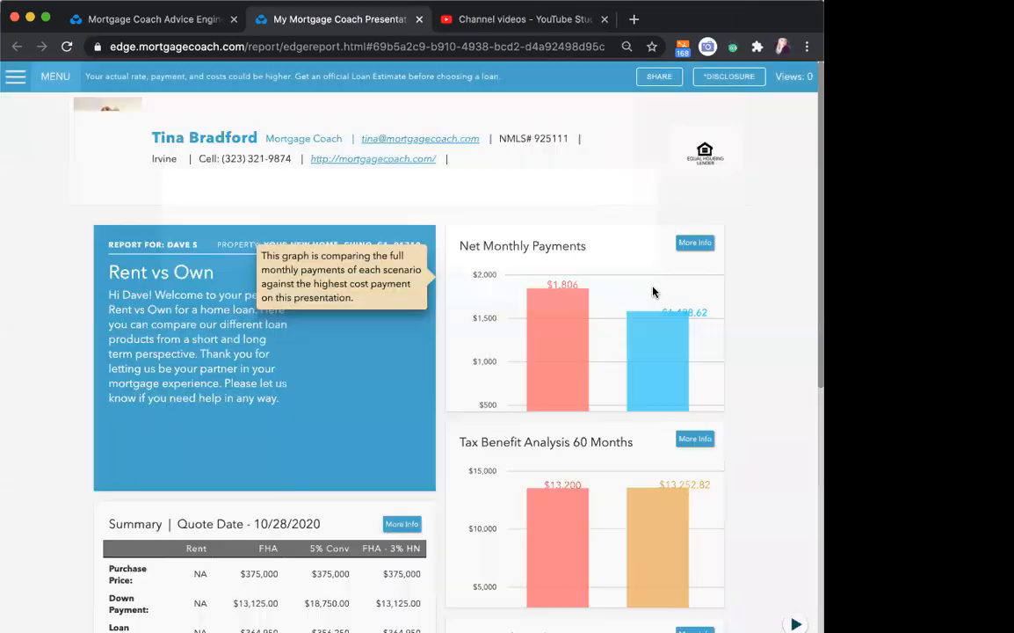
- Point out the FHA - 3% HN and FHA amounts in the Tax Benefit Analysis 60 Months chart and FHA's Tax Benefit in the summary
scroll(668, 308, down, 3)
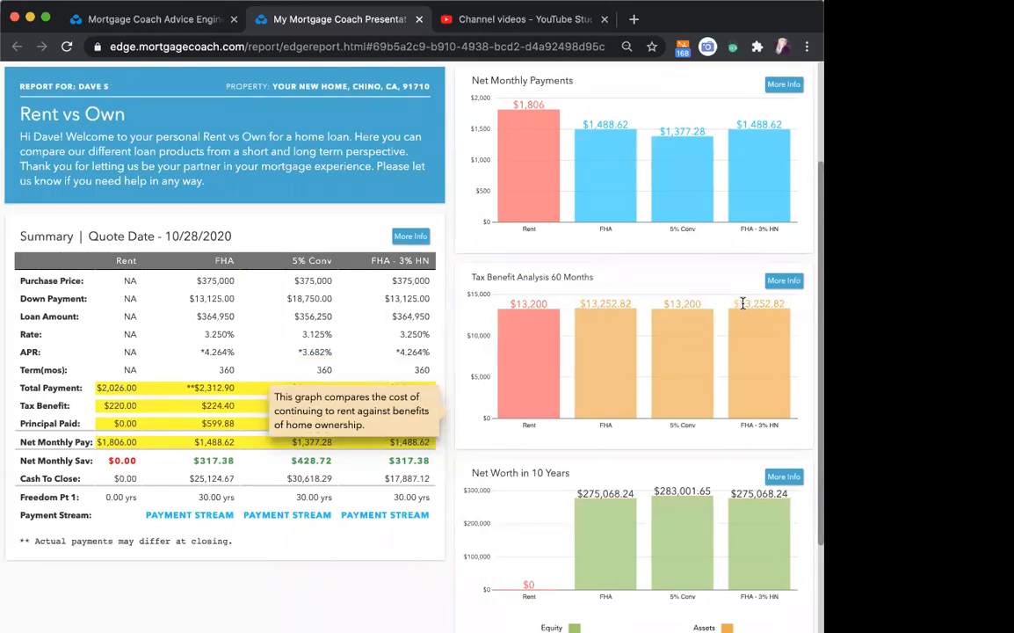
drag(734, 303, 761, 303)
drag(580, 304, 634, 302)
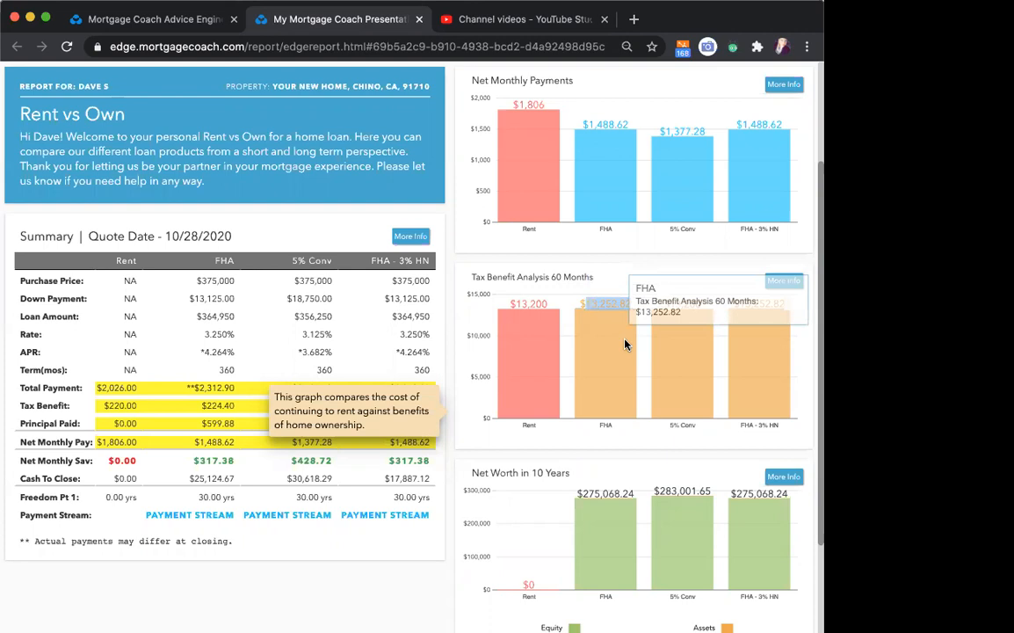
click(207, 410)
click(208, 410)
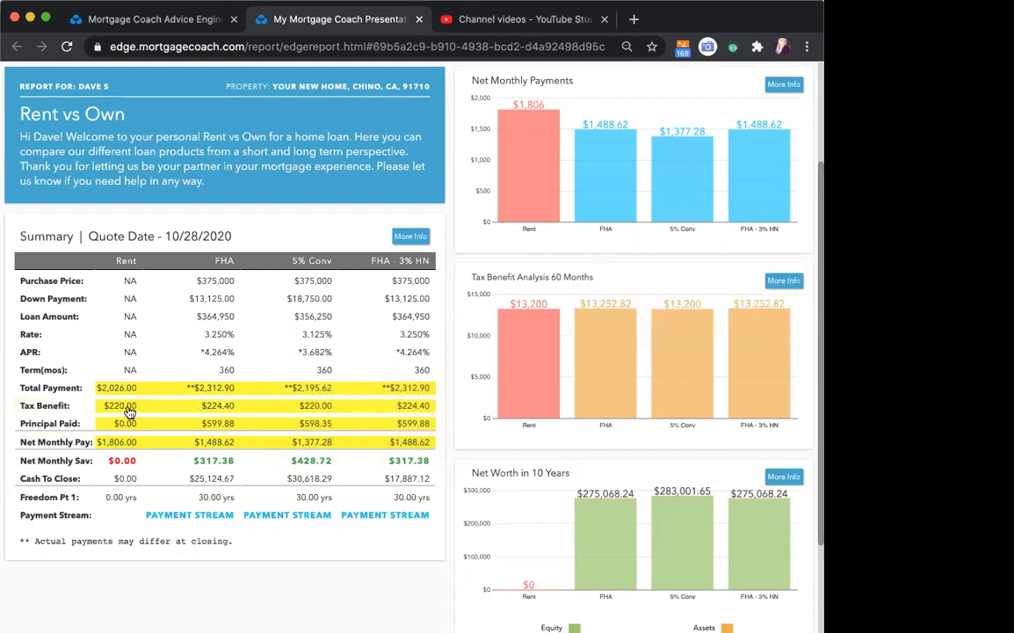
- Return to the editor's Affordability section and set the Standard Deduction to $24,000
click(138, 19)
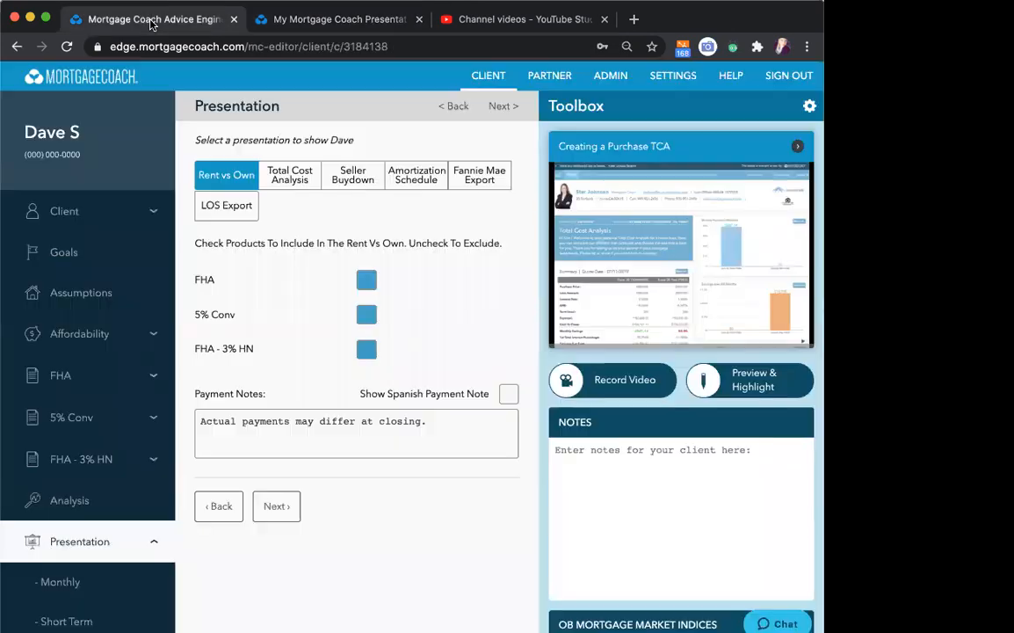
click(127, 294)
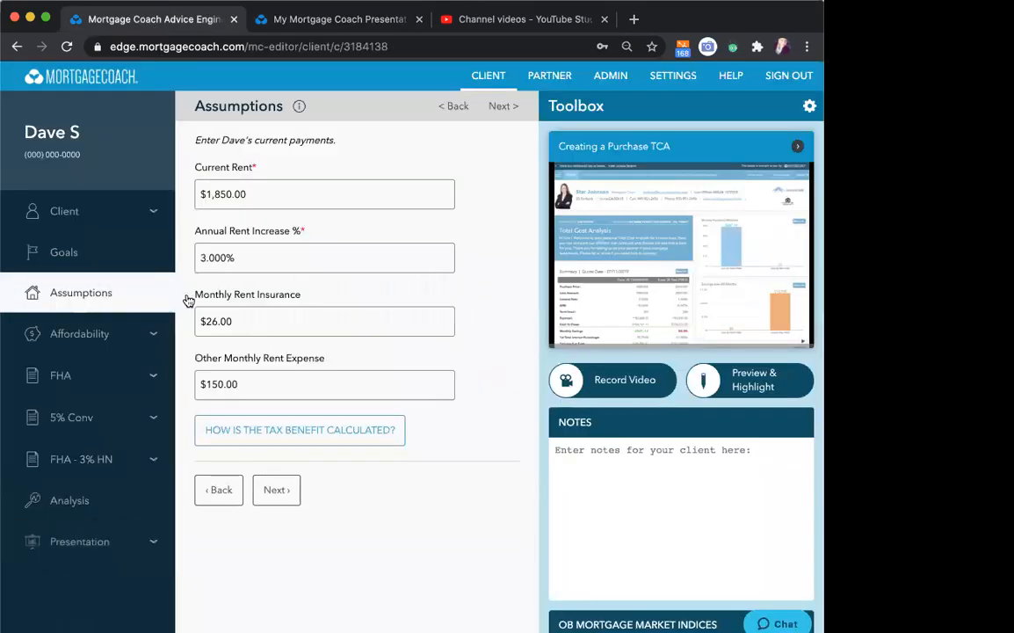
click(90, 332)
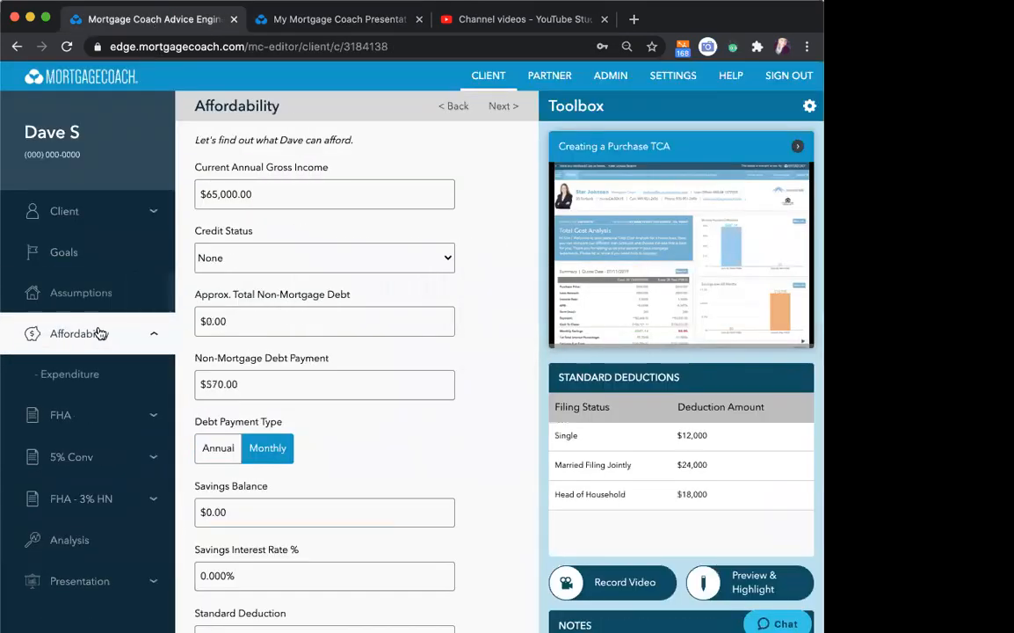
scroll(385, 376, down, 5)
scroll(385, 374, down, 2)
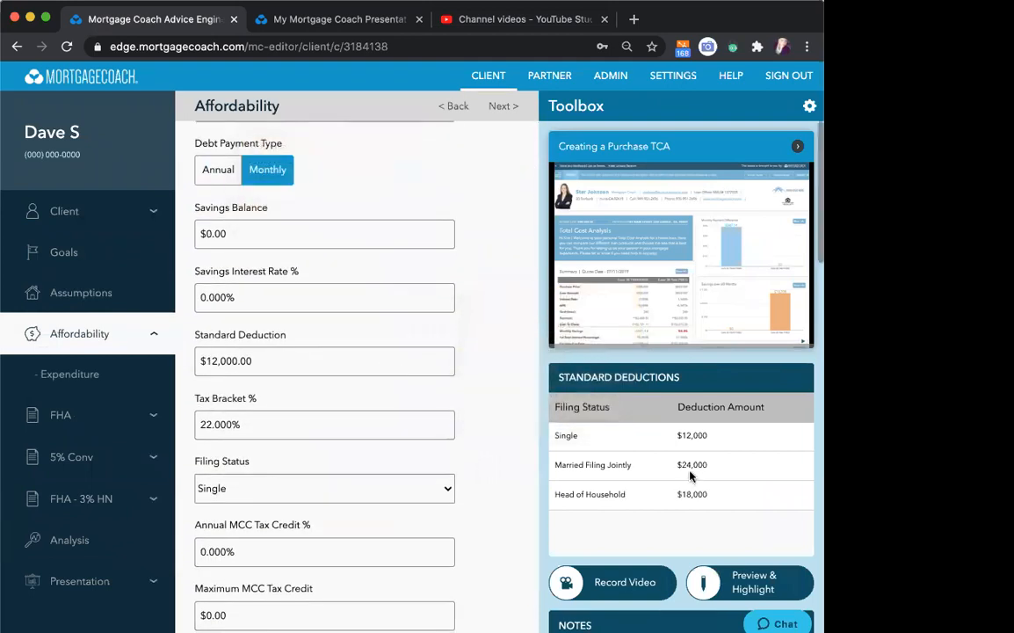
click(283, 356)
text(24000)
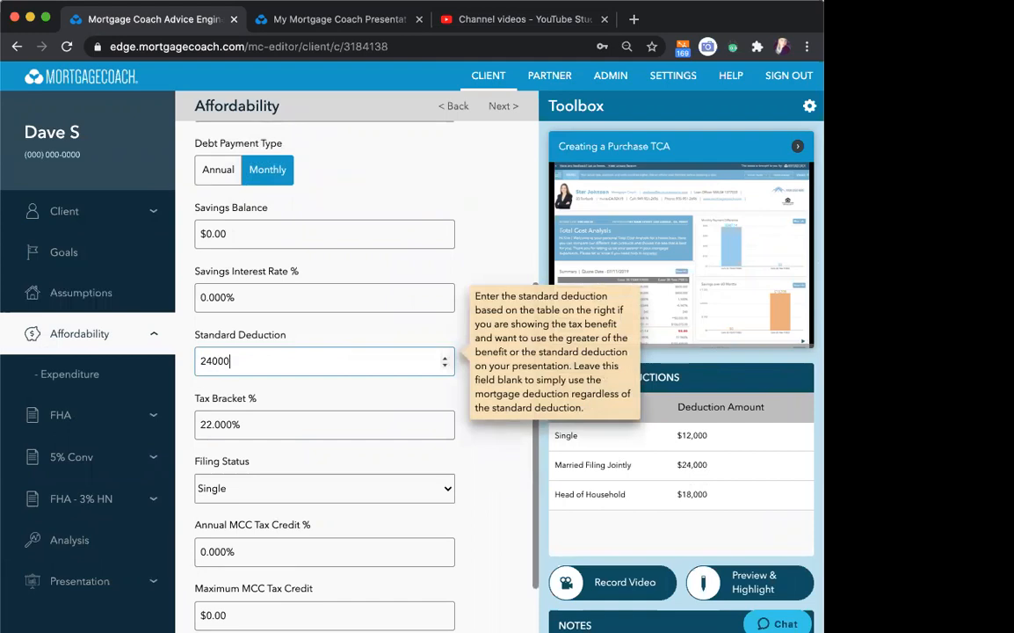
text(0)
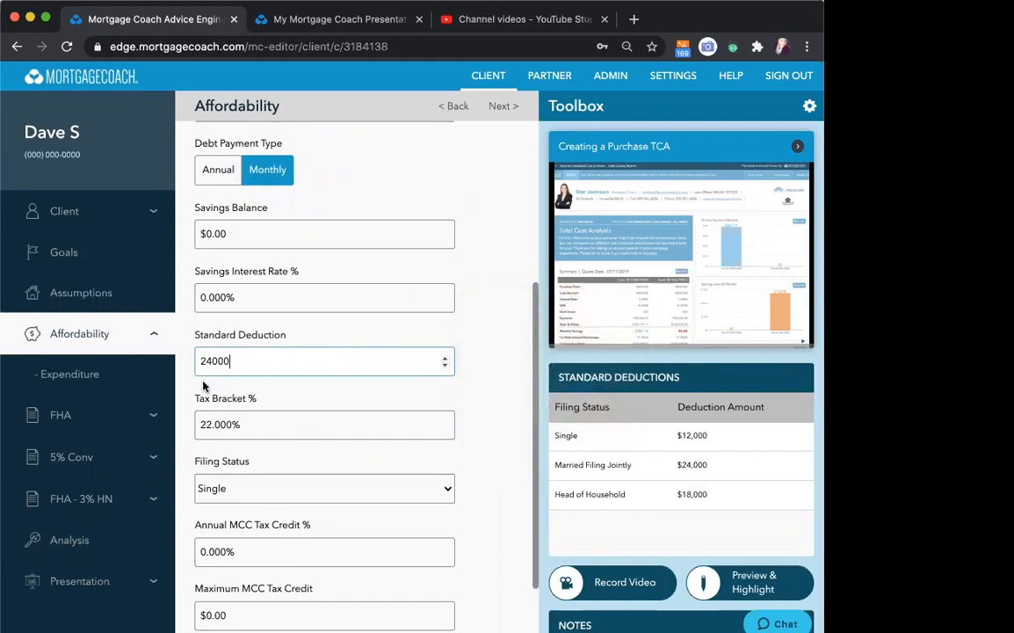
key(Tab)
- Set the Filing Status to Married Filing Jointly and continue to the Expenditure section
mouse_move(264, 358)
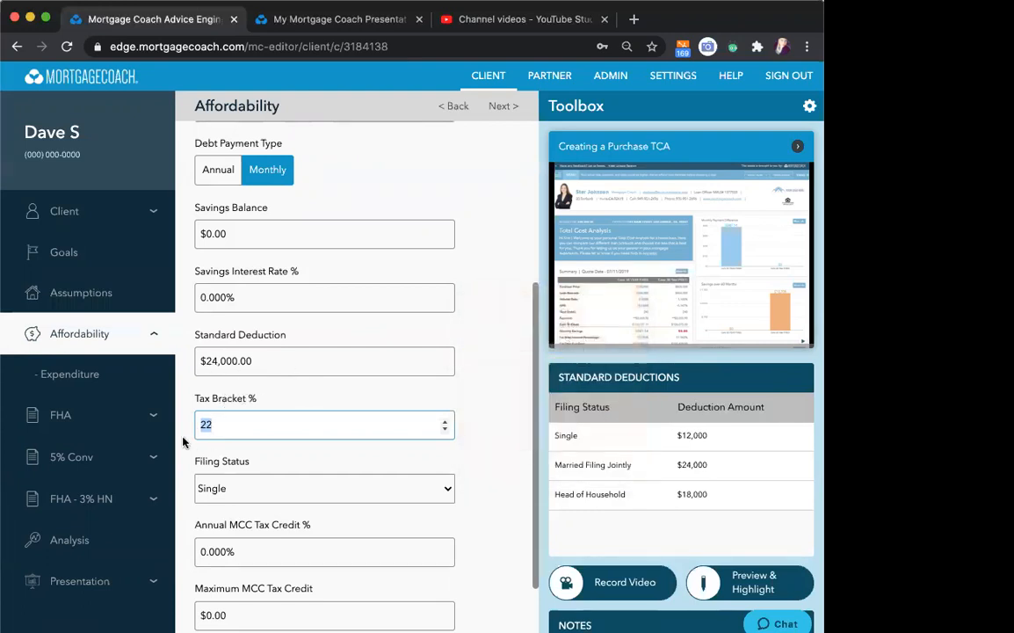
scroll(287, 457, down, 1)
click(288, 459)
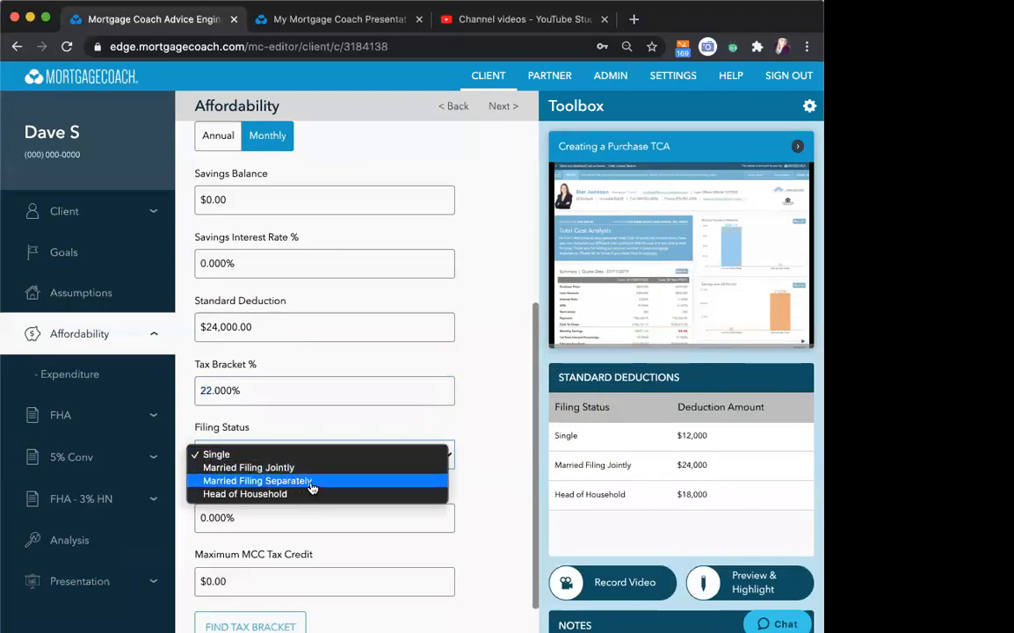
click(299, 467)
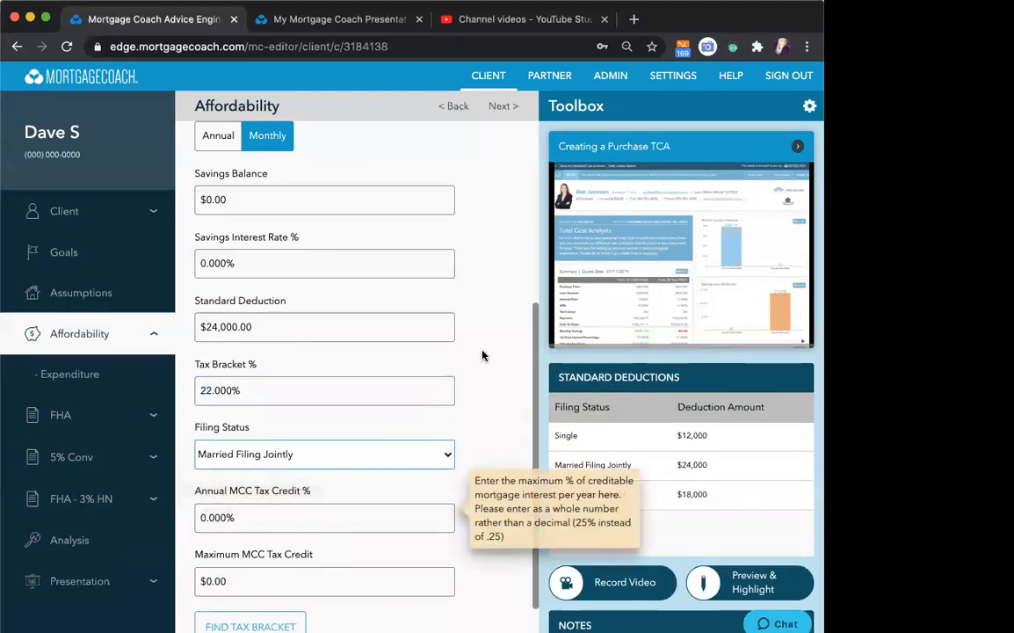
click(497, 107)
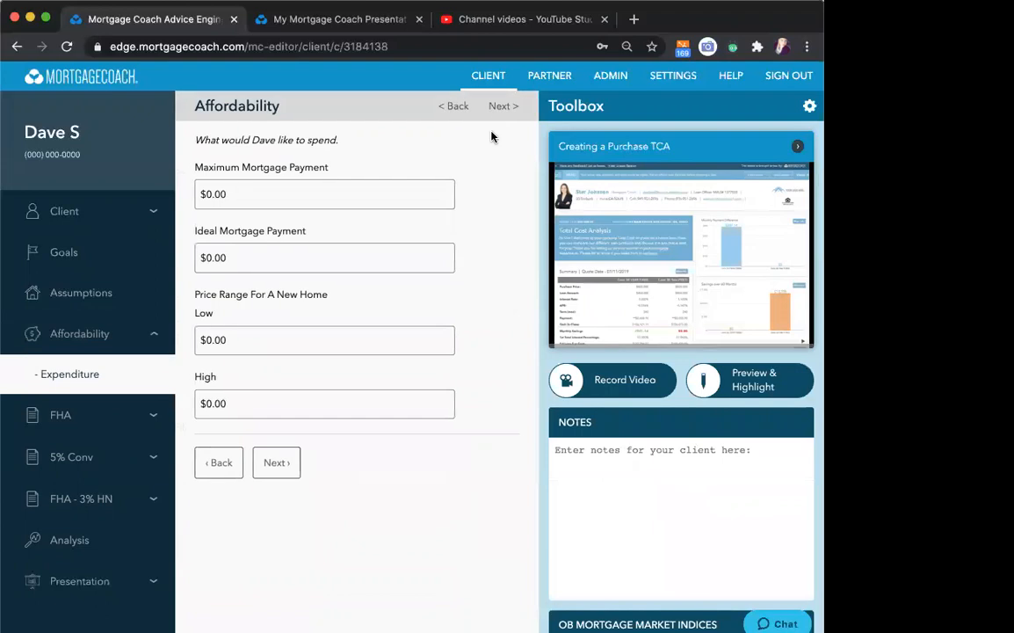
- Return to the Rent vs Own report and review the Tax Benefit row and the Tax Benefit Analysis 60 Months chart
click(333, 19)
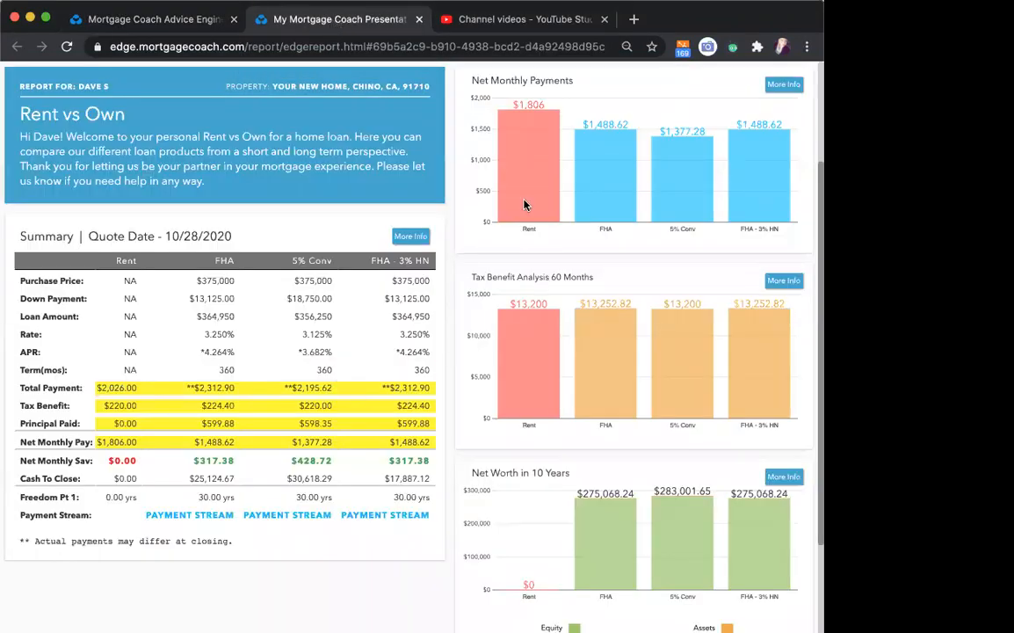
scroll(192, 580, down, 3)
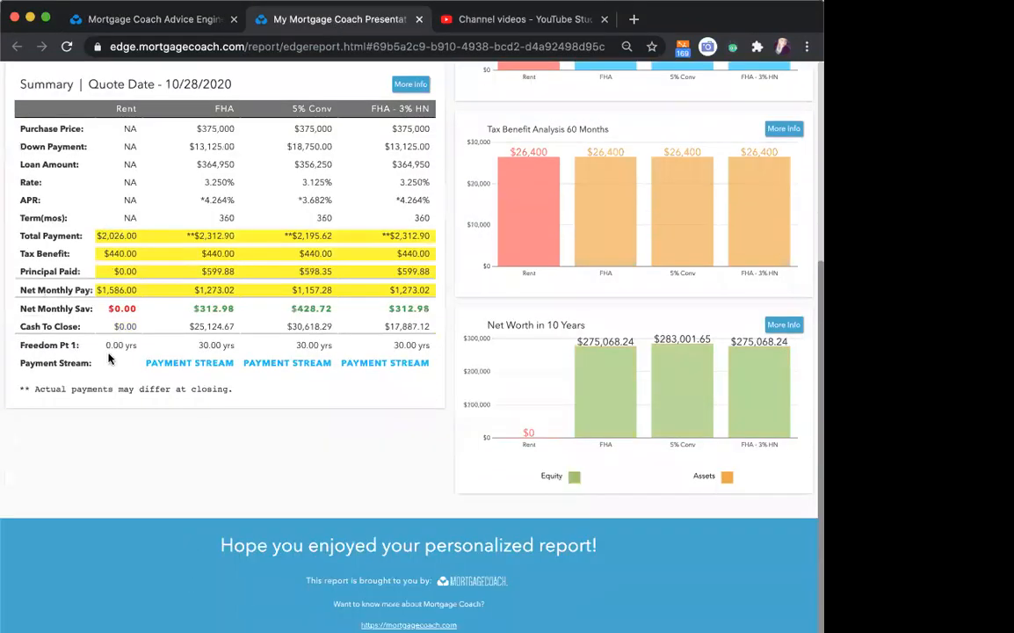